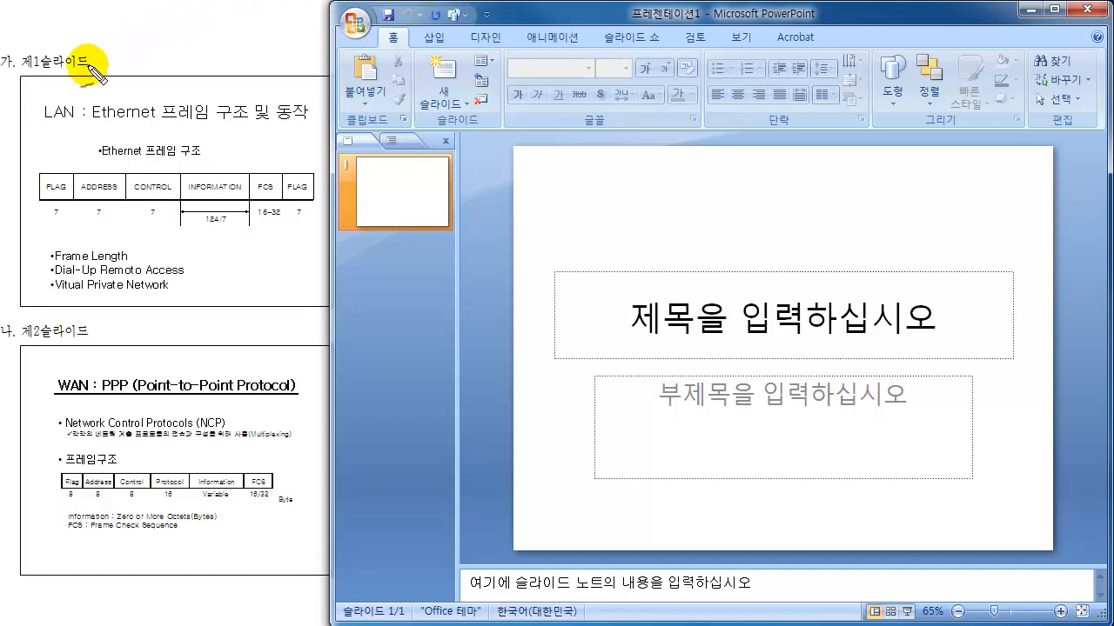
mouse_move(95, 60)
mouse_down()
mouse_move(25, 62)
mouse_move(35, 76)
mouse_move(33, 45)
mouse_move(9, 205)
mouse_move(45, 297)
mouse_up()
mouse_move(78, 343)
mouse_down()
mouse_move(87, 357)
mouse_move(13, 335)
mouse_move(66, 310)
mouse_move(36, 368)
mouse_move(20, 467)
mouse_move(67, 562)
mouse_up()
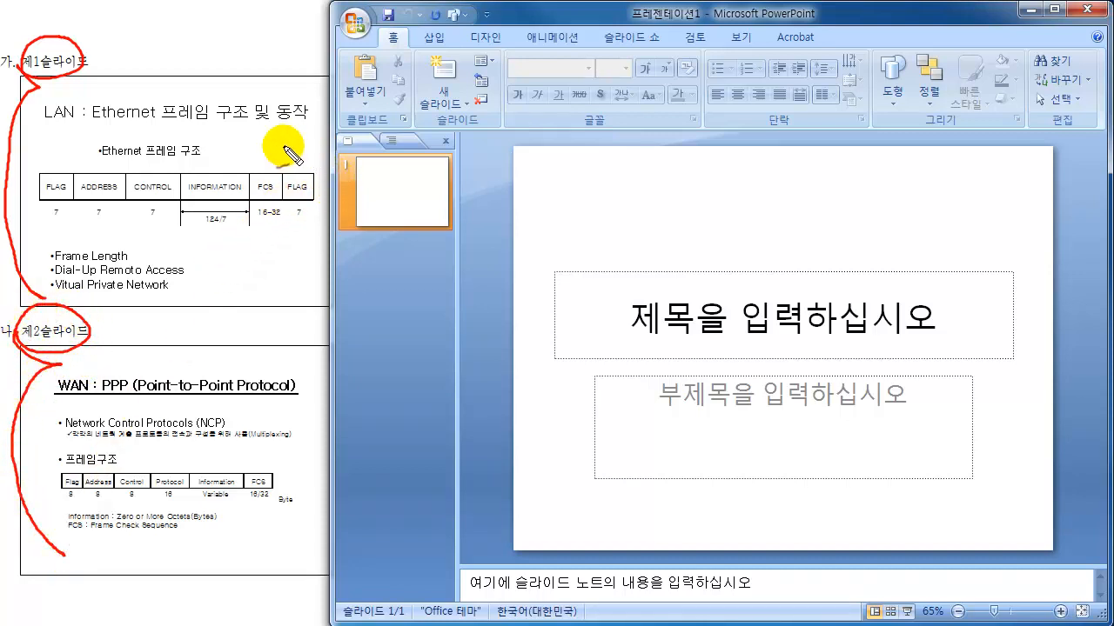
drag(267, 69, 257, 91)
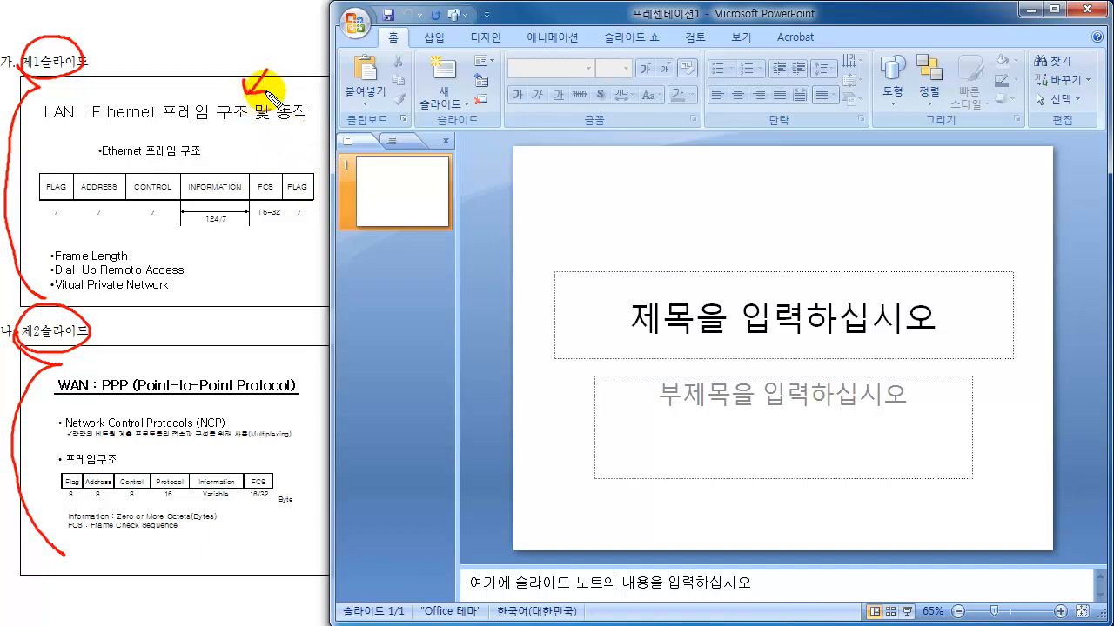
mouse_move(219, 127)
mouse_down()
mouse_move(203, 146)
mouse_move(215, 146)
mouse_up()
drag(187, 247, 180, 261)
drag(310, 159, 317, 241)
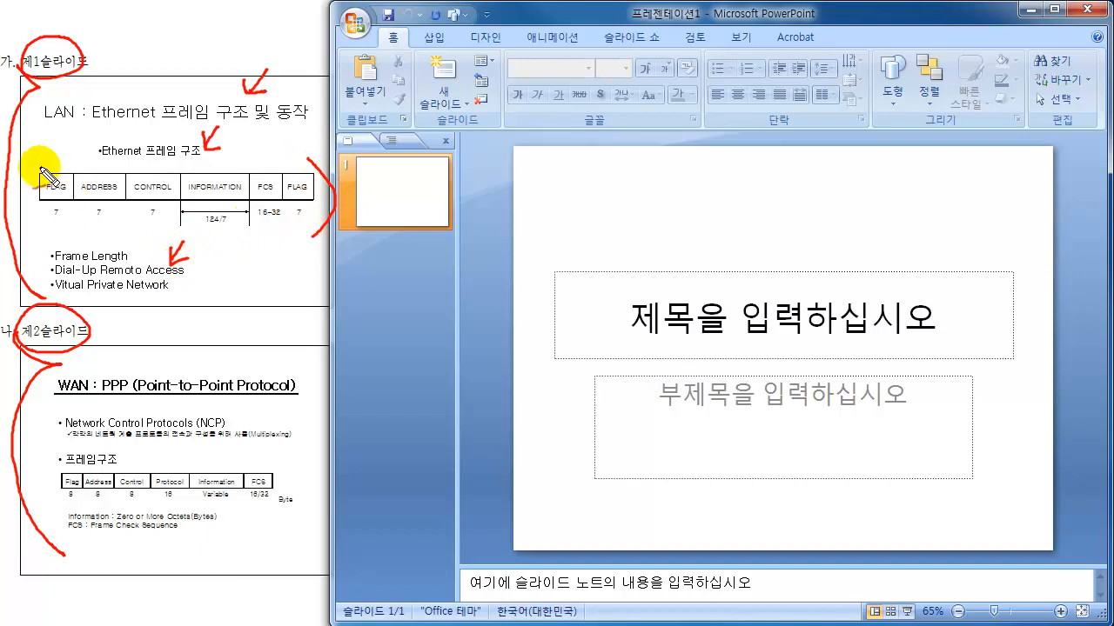
drag(52, 163, 52, 248)
mouse_move(259, 236)
mouse_down()
mouse_move(283, 234)
mouse_move(273, 248)
mouse_move(281, 269)
mouse_move(288, 278)
mouse_move(298, 269)
mouse_up()
drag(315, 251, 315, 276)
drag(316, 262, 340, 260)
mouse_move(321, 274)
mouse_down()
mouse_move(343, 272)
mouse_move(327, 286)
mouse_move(344, 296)
mouse_up()
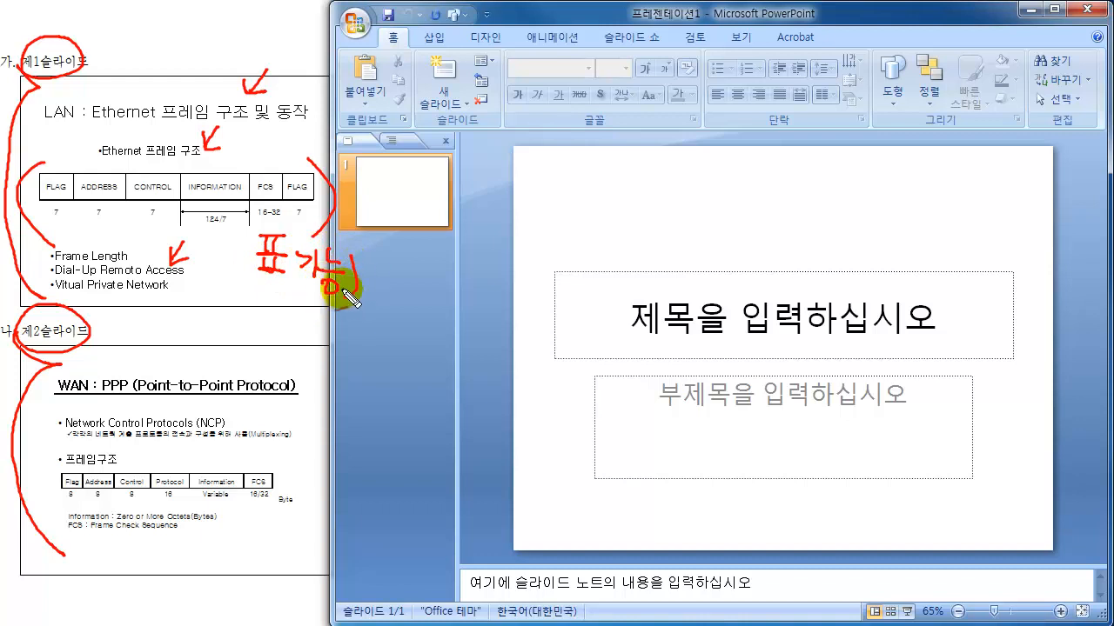
drag(247, 245, 243, 293)
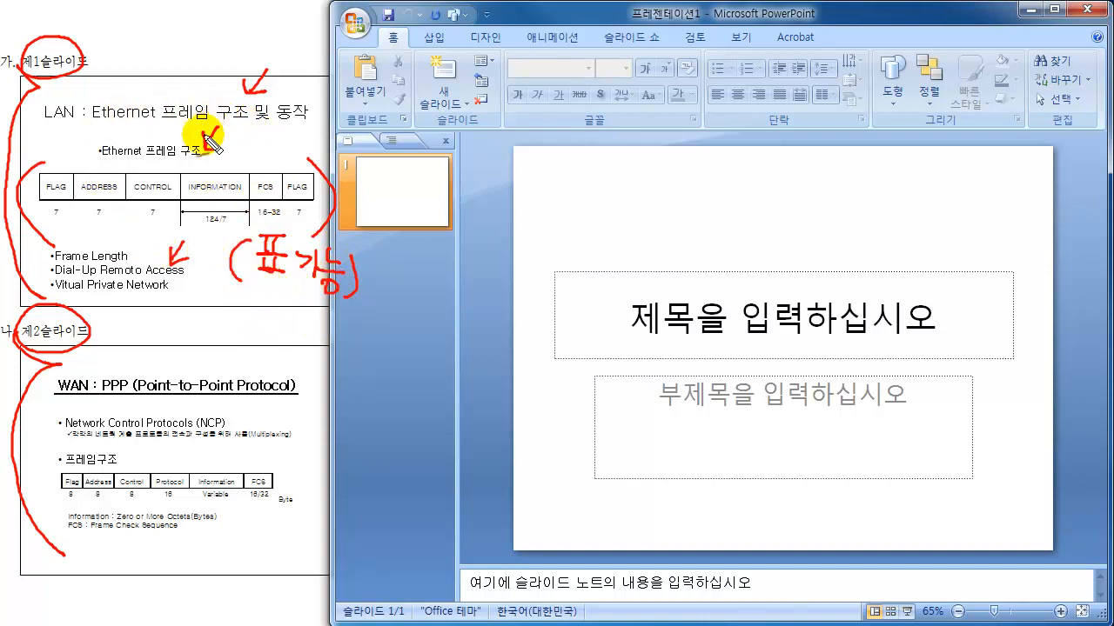
mouse_move(191, 280)
mouse_down()
mouse_move(221, 372)
mouse_move(246, 362)
mouse_up()
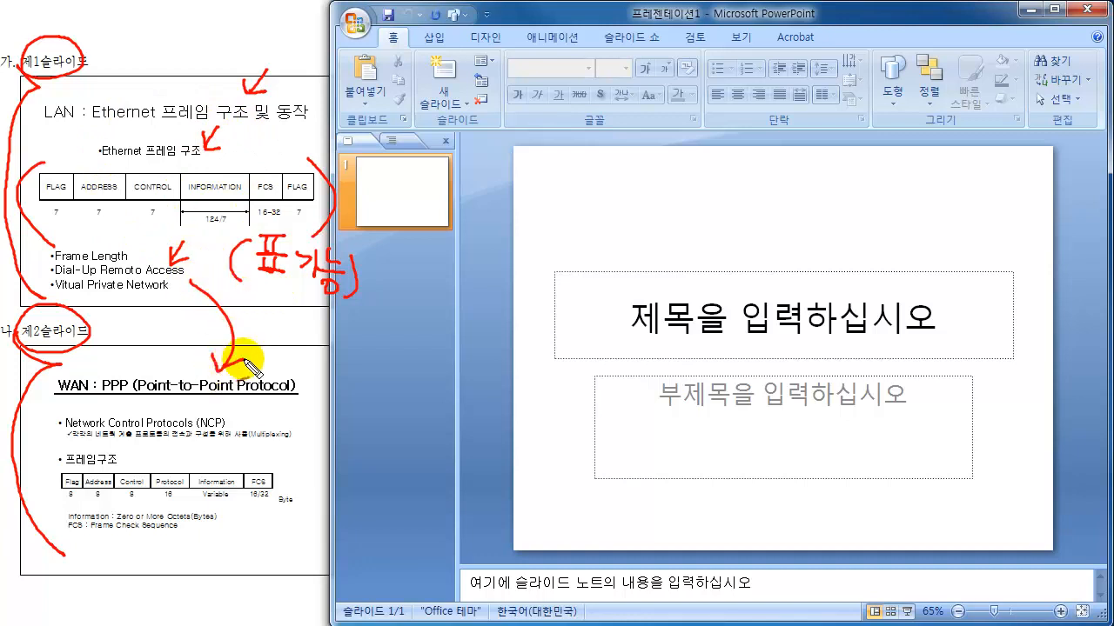
mouse_move(280, 396)
mouse_down()
mouse_move(303, 508)
mouse_move(280, 533)
mouse_up()
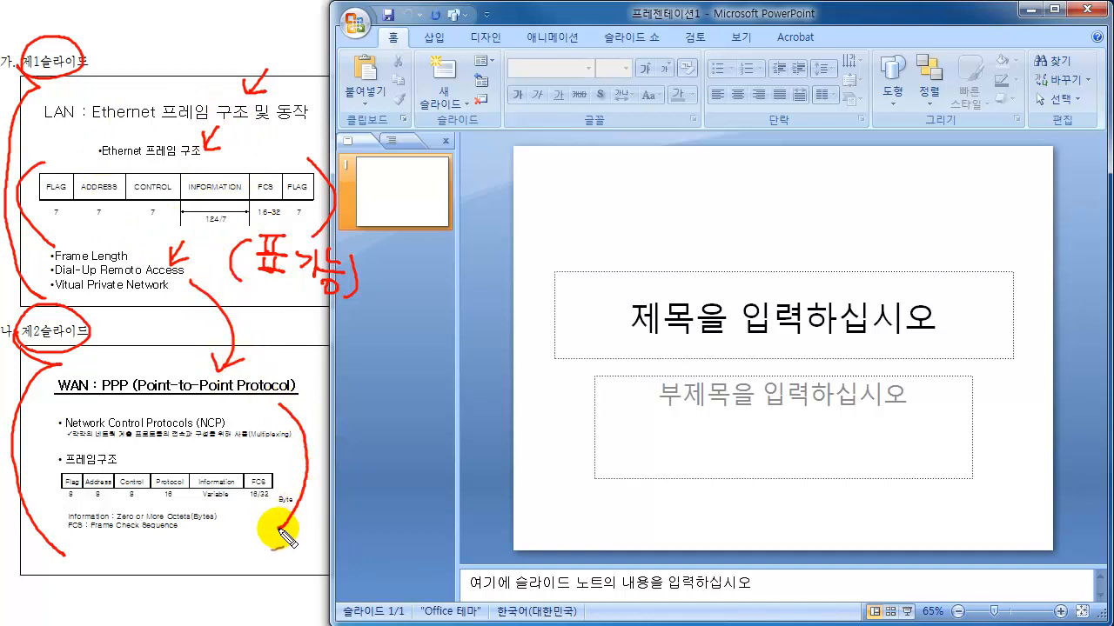
mouse_move(348, 112)
mouse_down()
mouse_move(397, 231)
mouse_move(341, 328)
mouse_up()
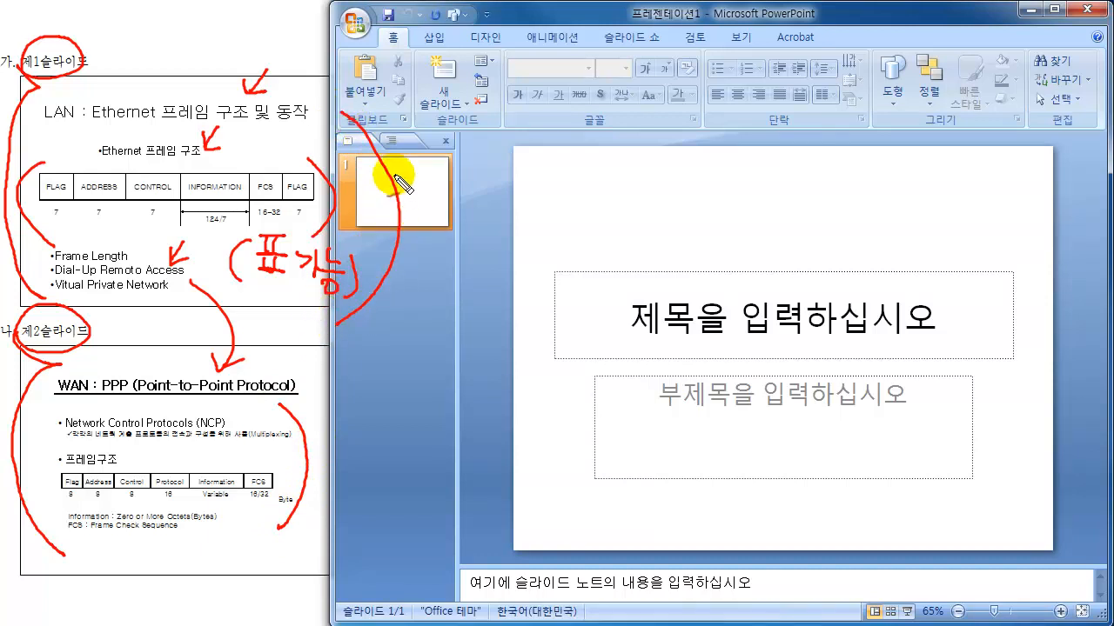
mouse_move(368, 129)
mouse_down()
mouse_move(333, 329)
mouse_move(363, 324)
mouse_move(357, 436)
mouse_up()
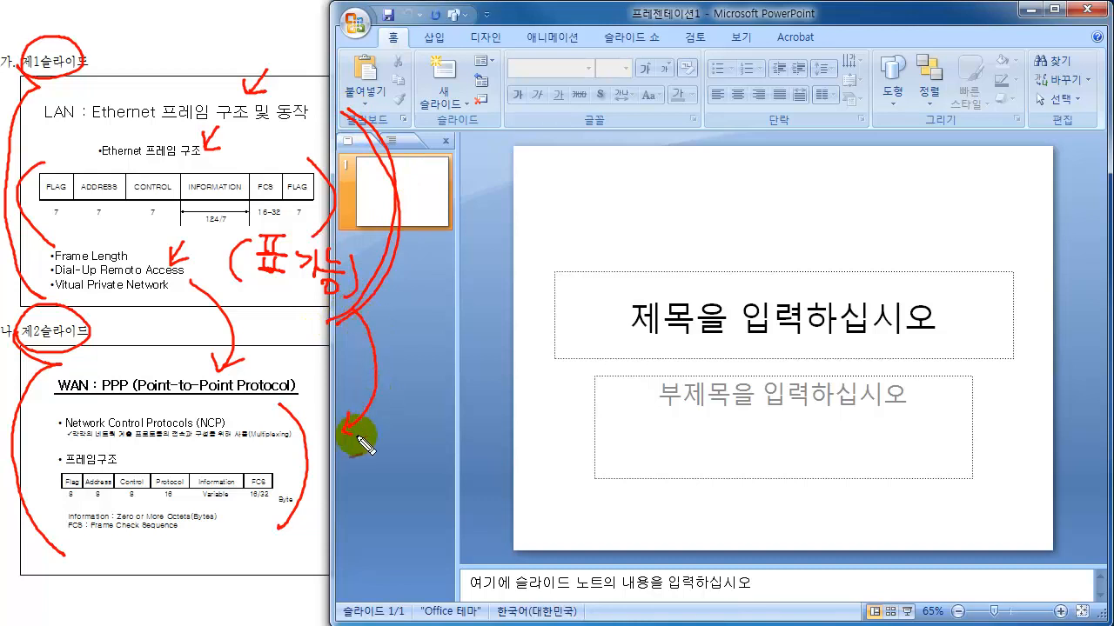
drag(318, 373, 311, 485)
mouse_move(48, 389)
mouse_down()
mouse_move(49, 540)
mouse_move(72, 533)
mouse_up()
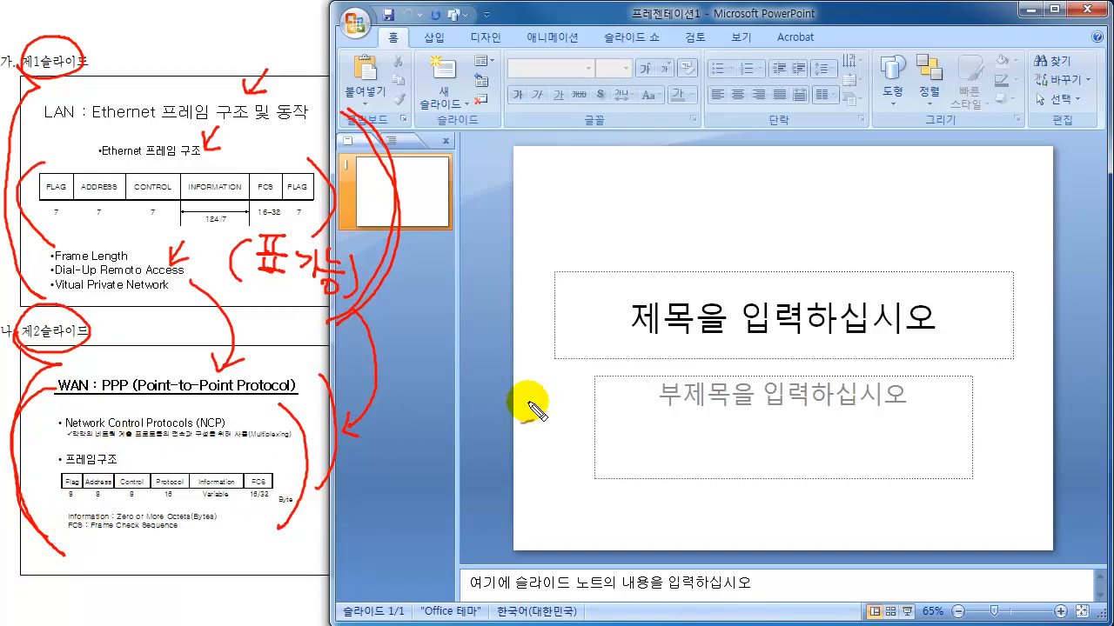
key(Escape)
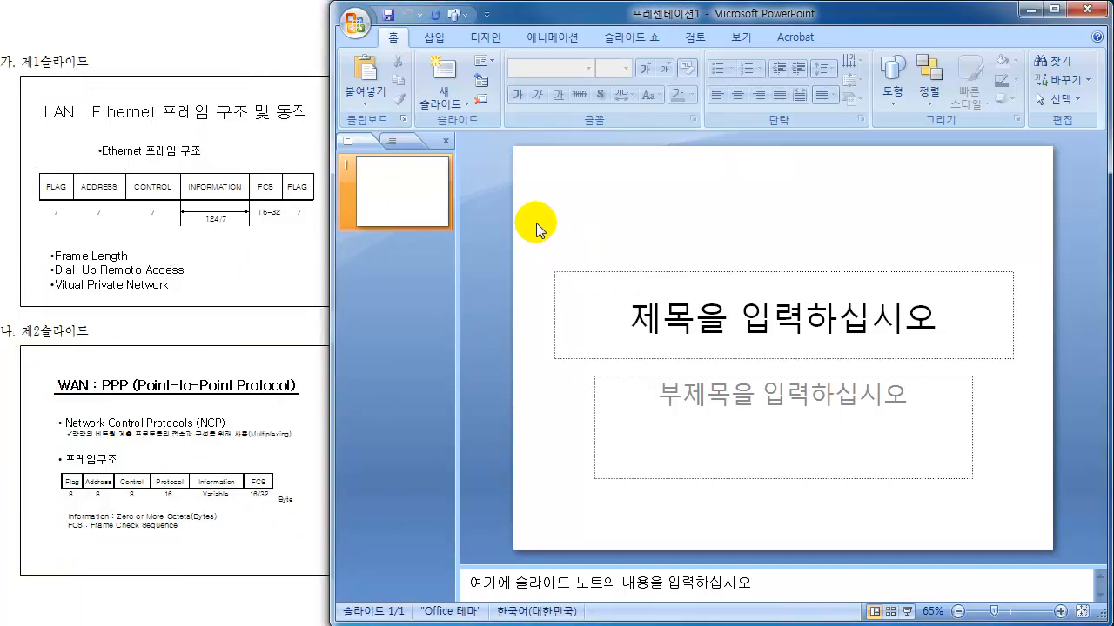
Delete the title and subtitle placeholders from the first slide to leave it blank.
drag(534, 224, 1036, 503)
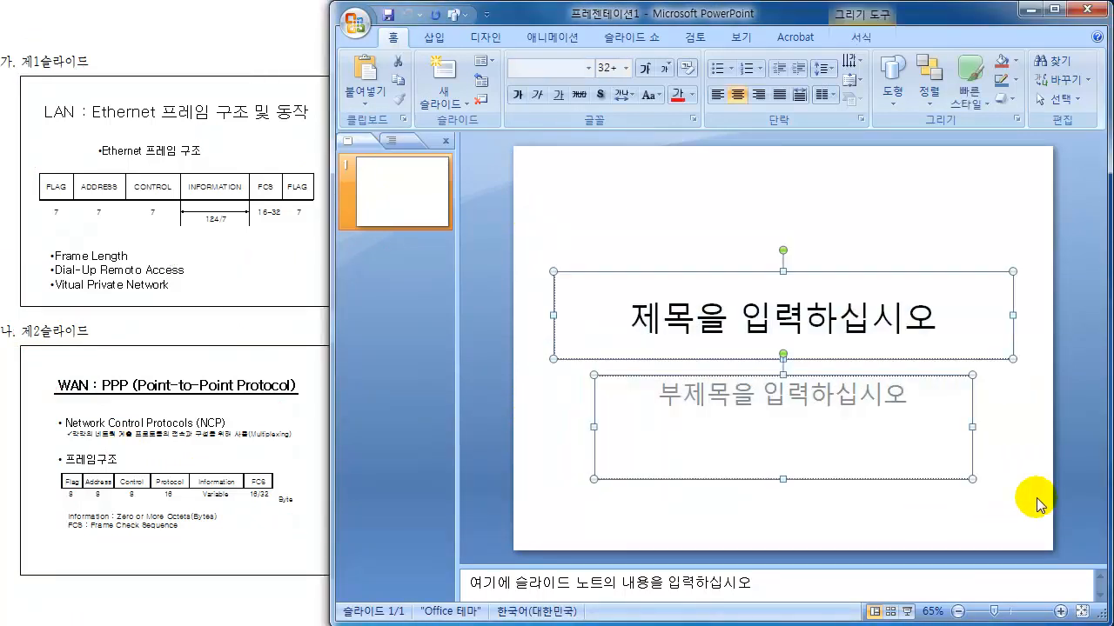
key(Delete)
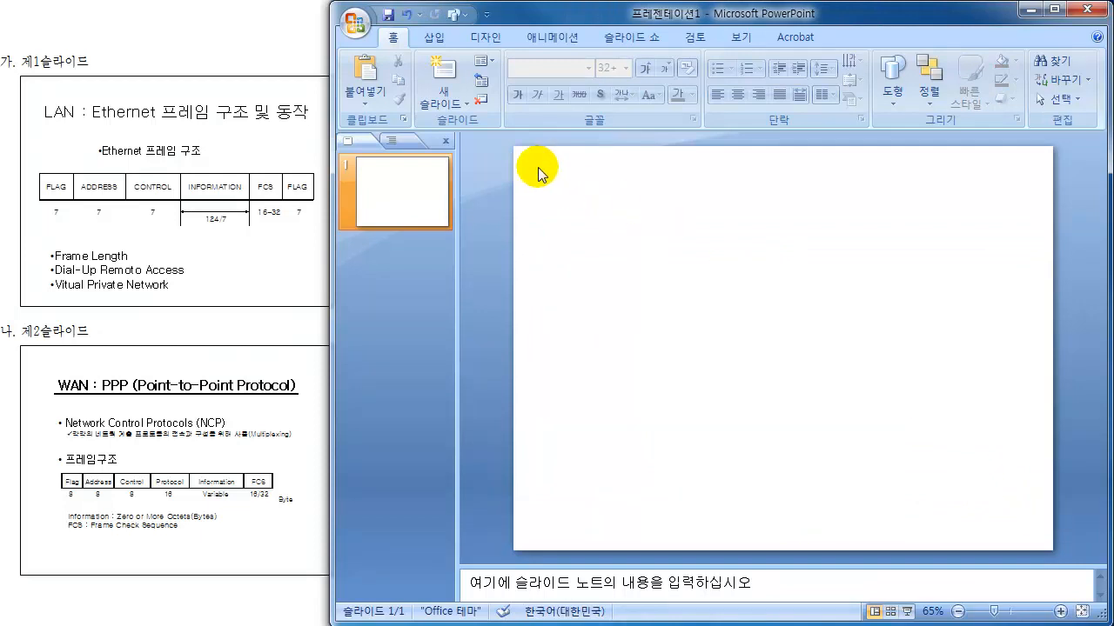
click(408, 187)
click(390, 303)
click(399, 201)
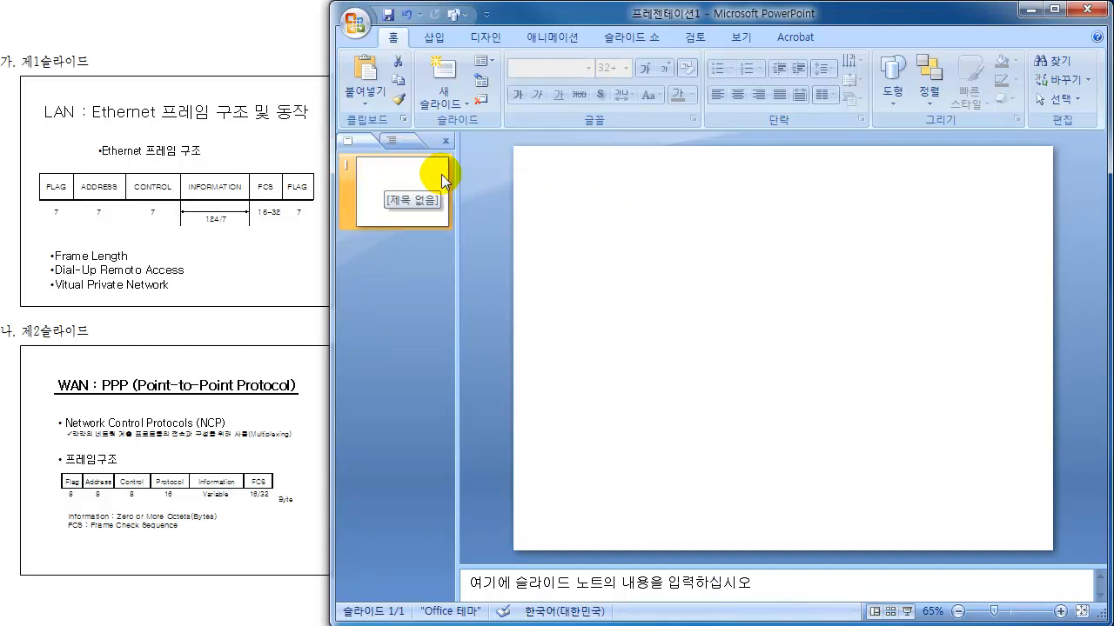
click(686, 235)
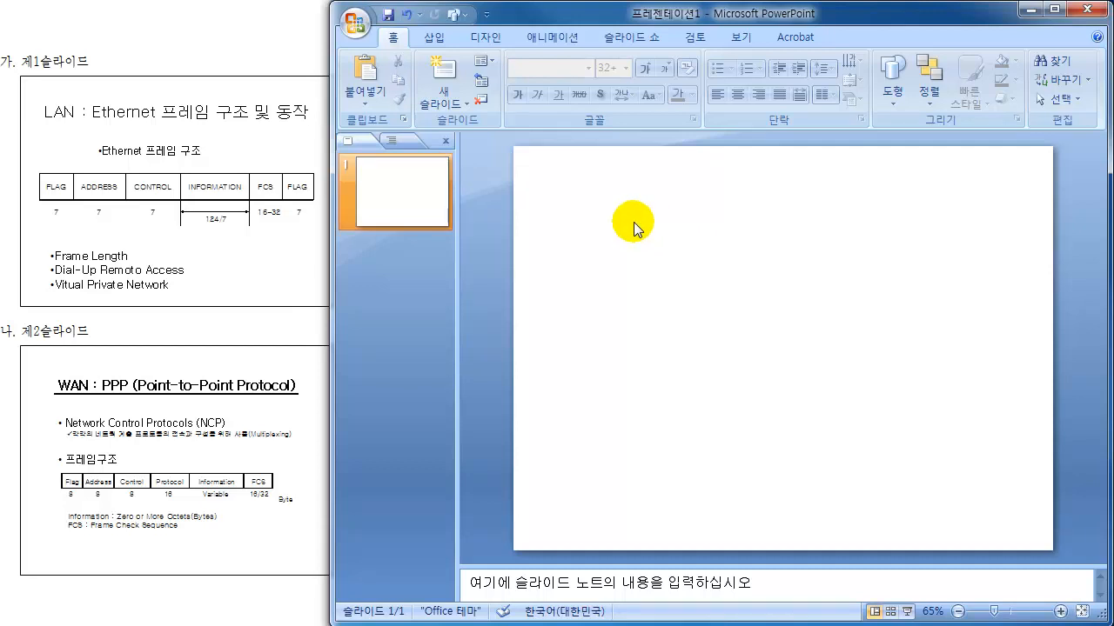
Insert a text box near the top of the slide containing "LAN : Ethernet 프레임 구조 및 동작".
click(430, 36)
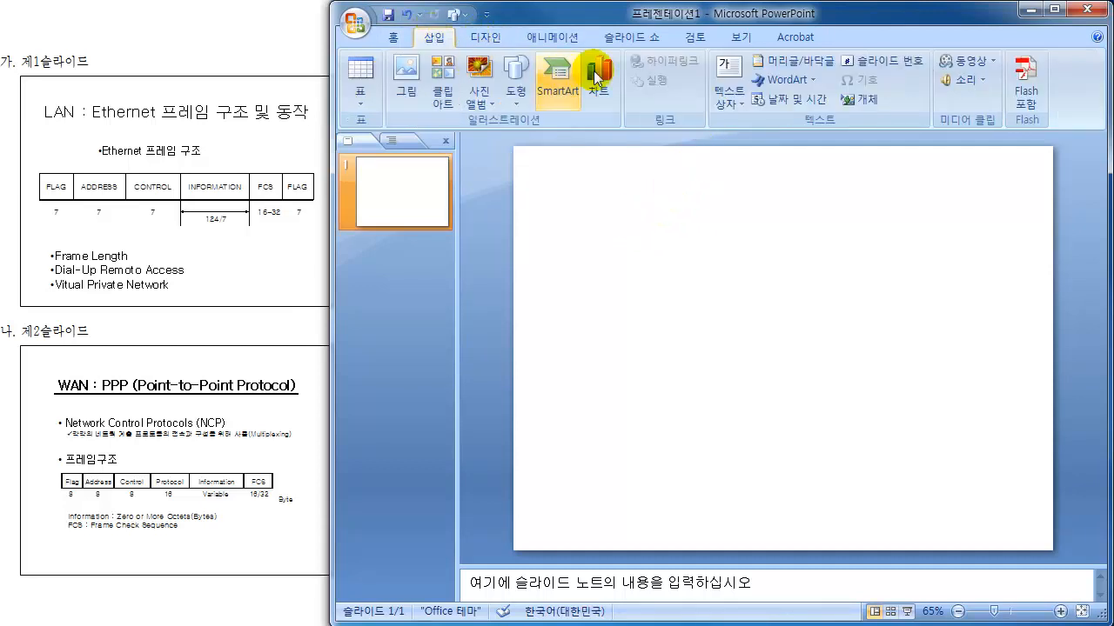
click(730, 85)
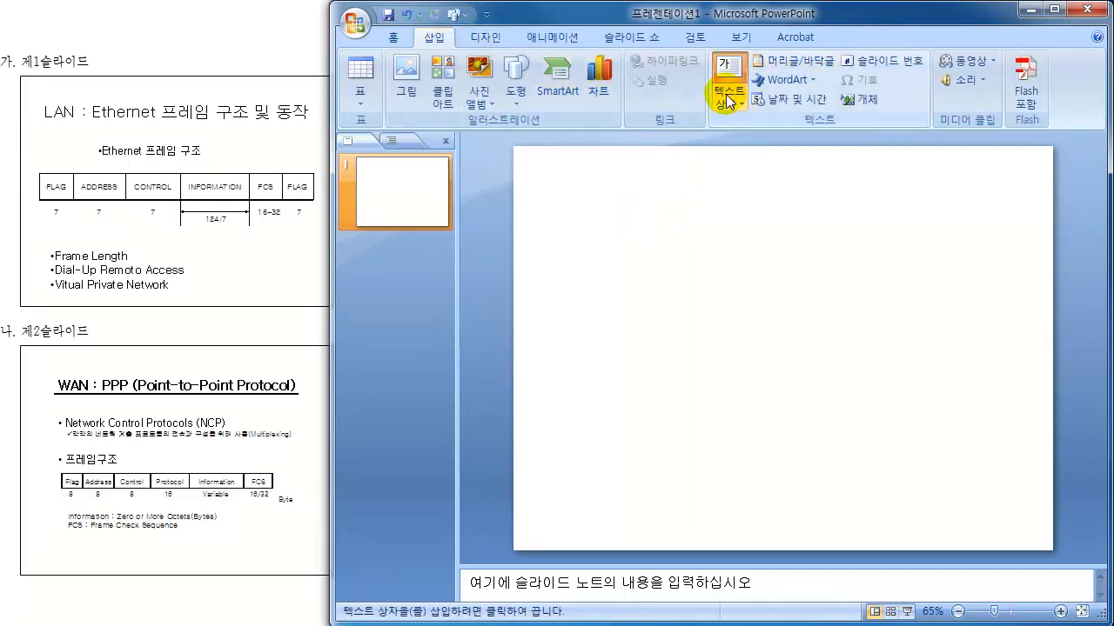
click(580, 213)
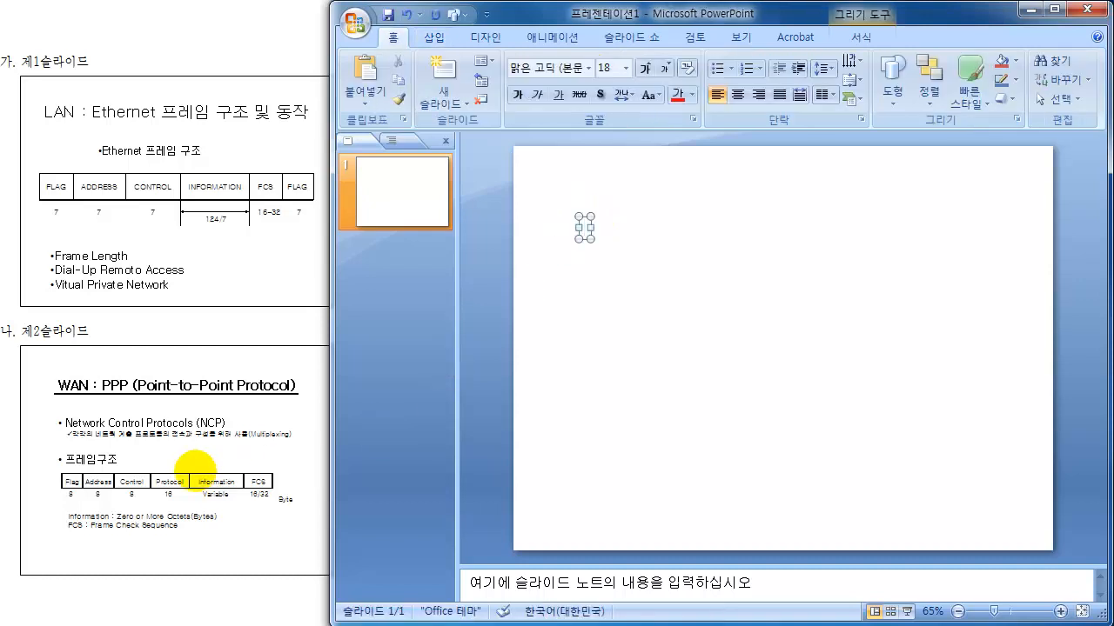
text(I)
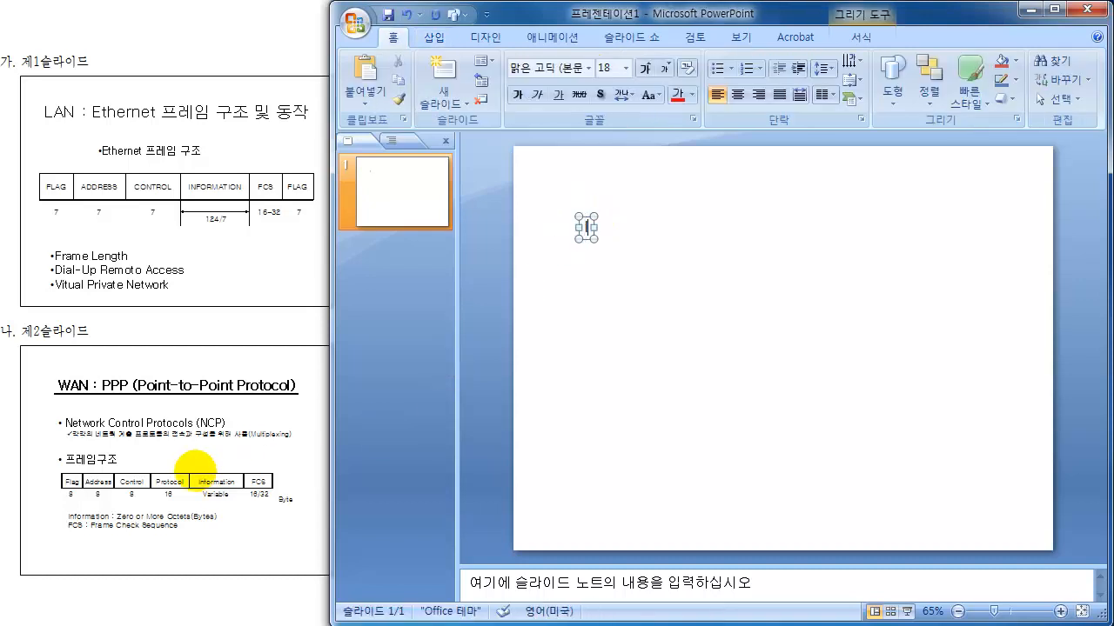
text(AN : E)
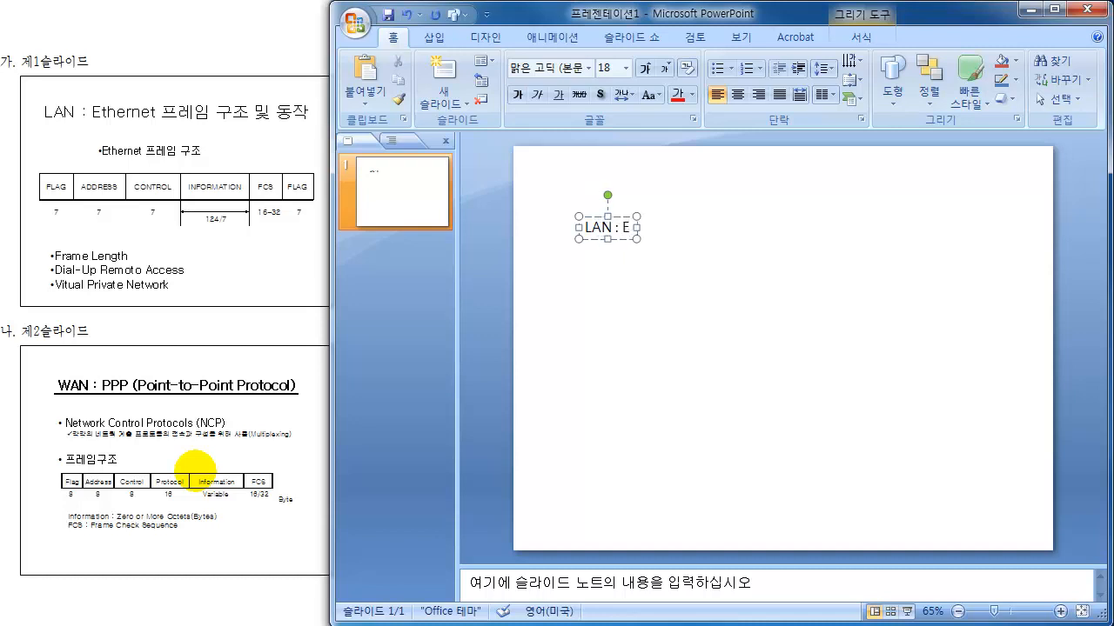
text(ther)
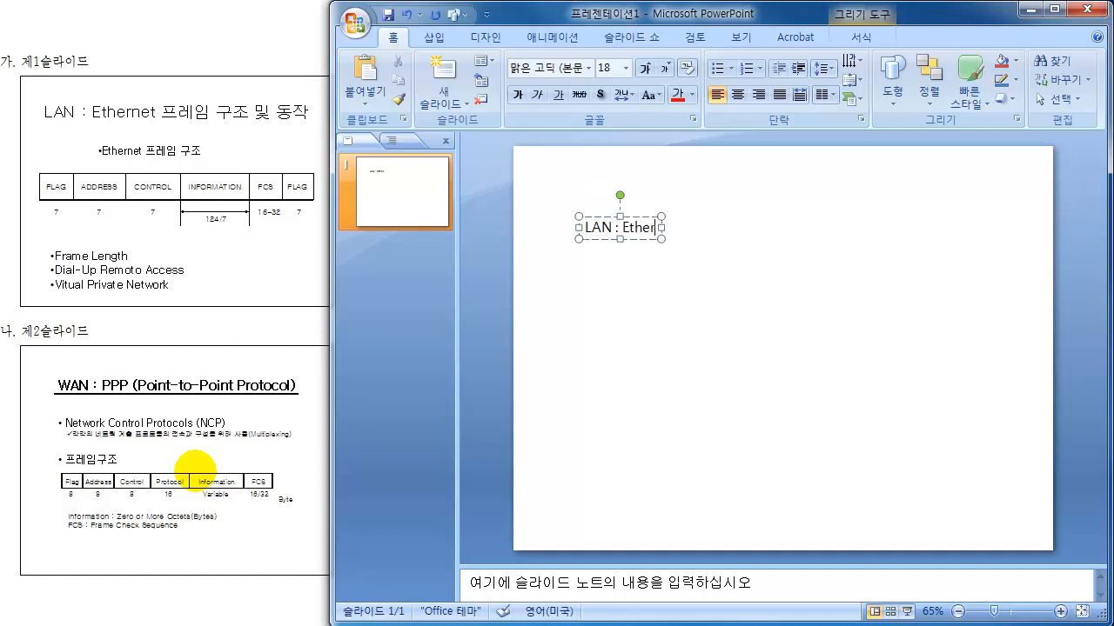
text(net 프)
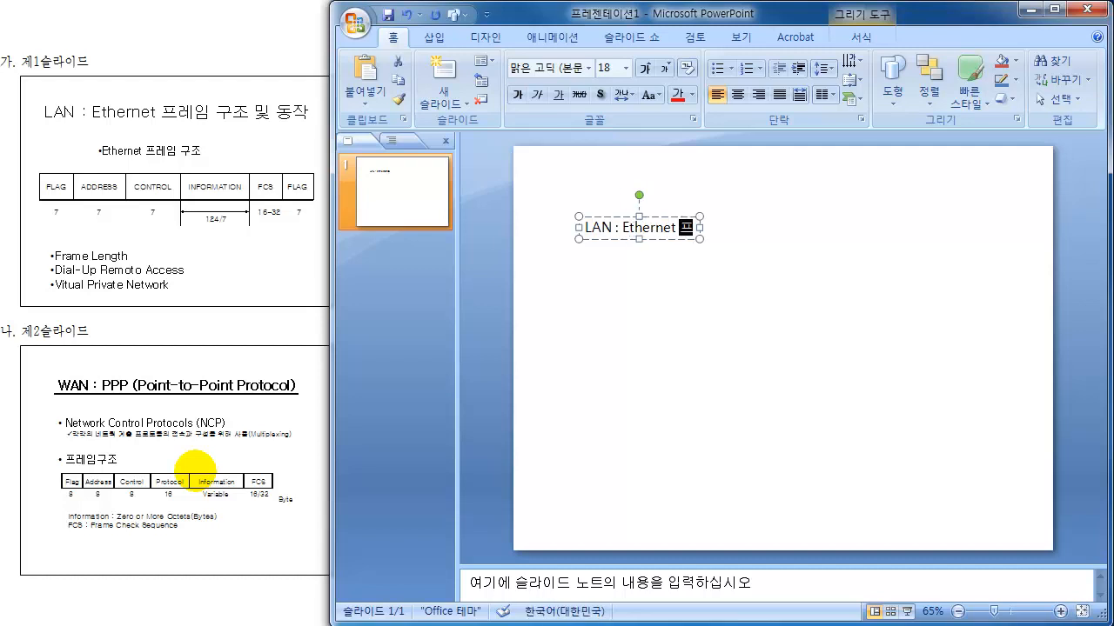
text(레임 구조 및 동자)
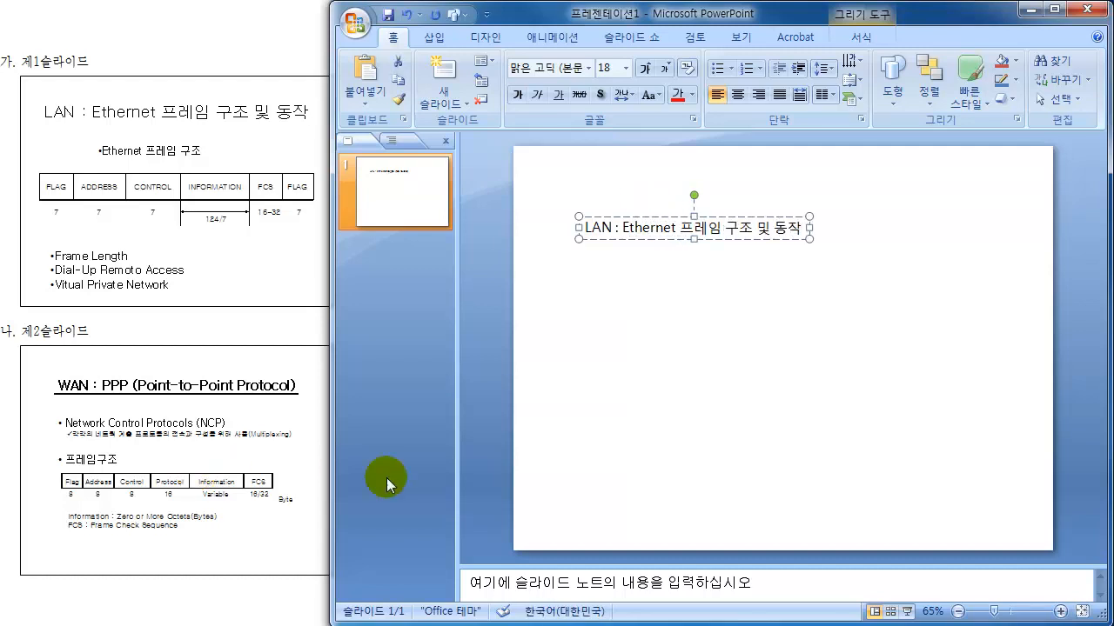
Set the title text box's font size to 36 and move it slightly up and left to centre it on the slide.
click(753, 218)
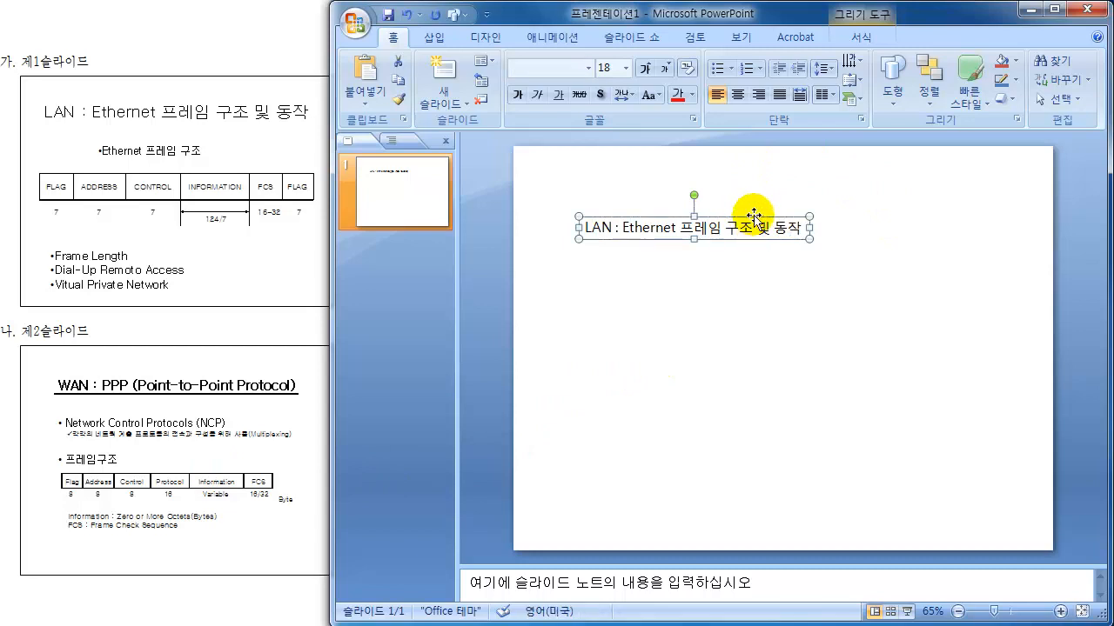
click(624, 68)
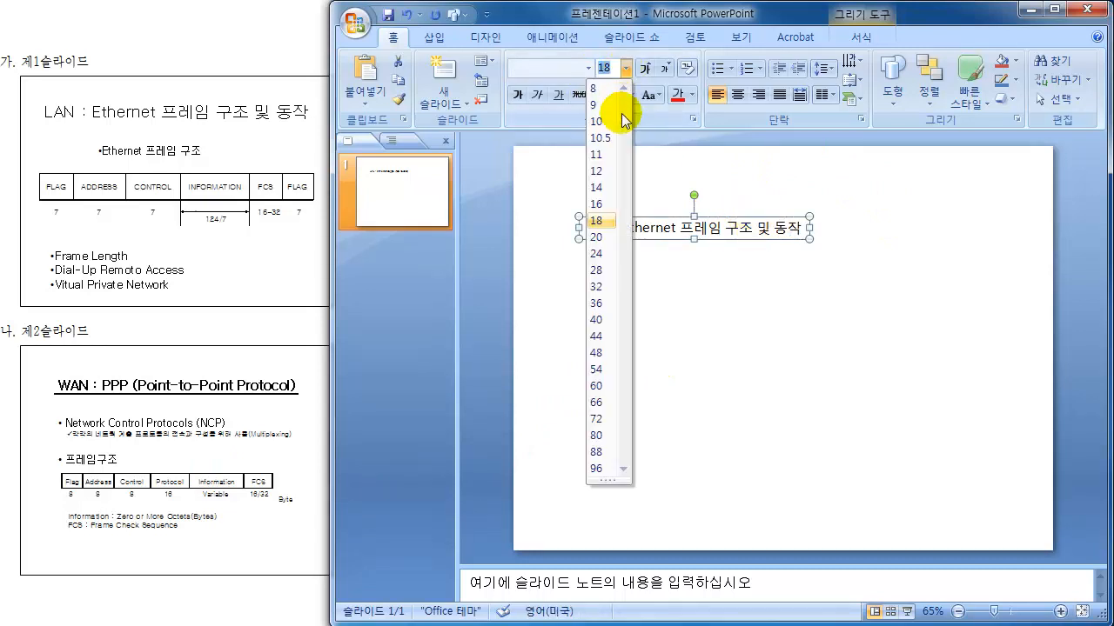
click(597, 304)
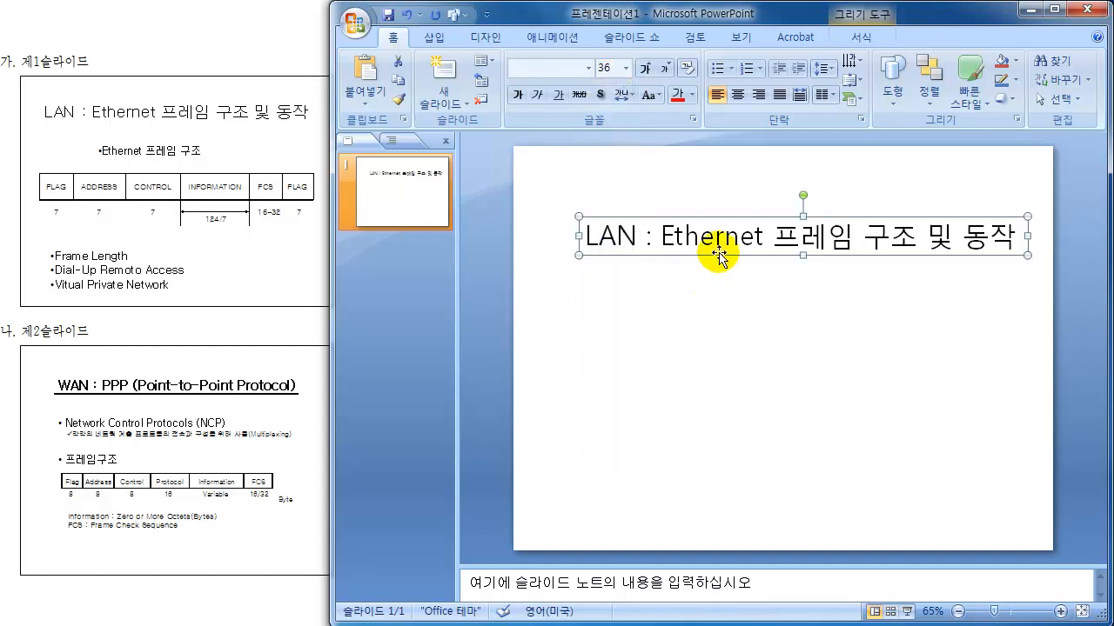
drag(719, 255, 692, 225)
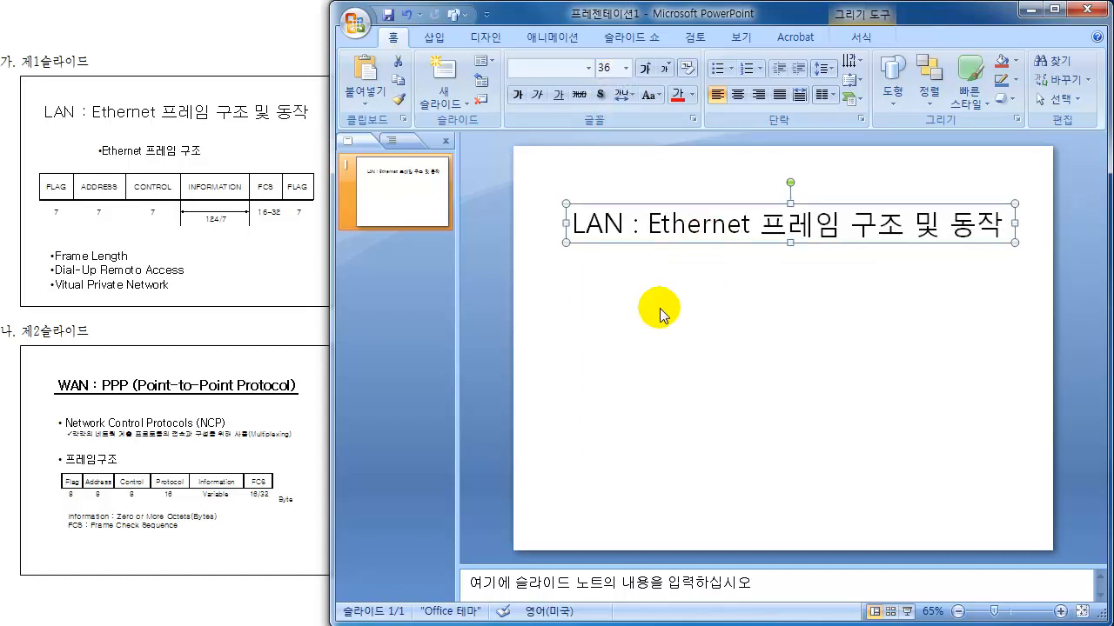
click(792, 290)
click(766, 230)
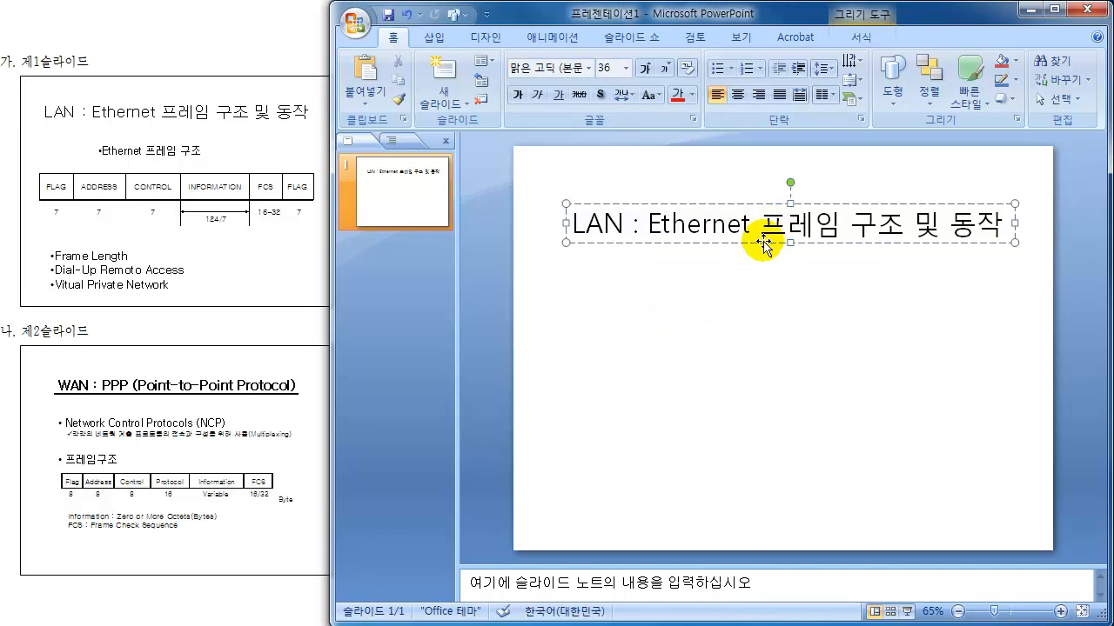
click(723, 272)
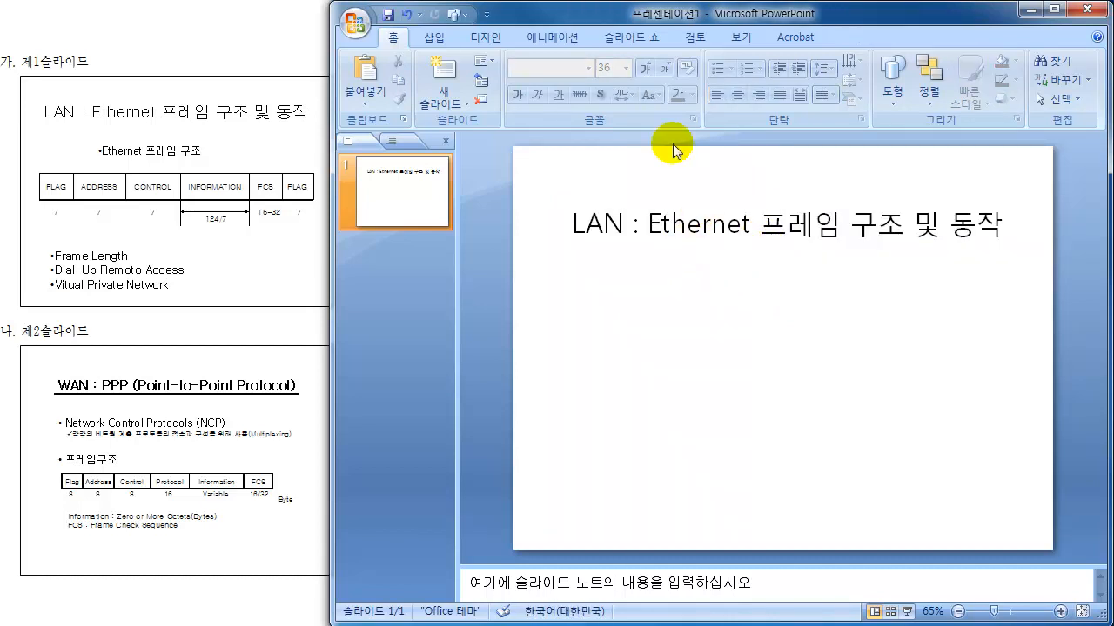
Insert a second text box below the title containing "Ethernet 프레임 구조".
click(435, 38)
click(729, 77)
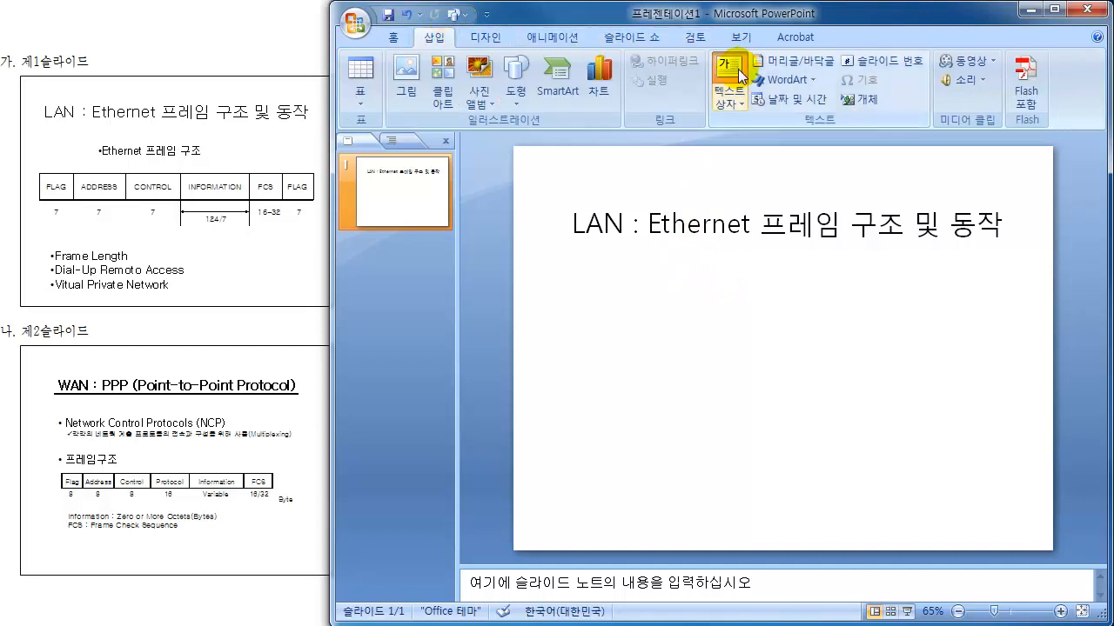
click(627, 281)
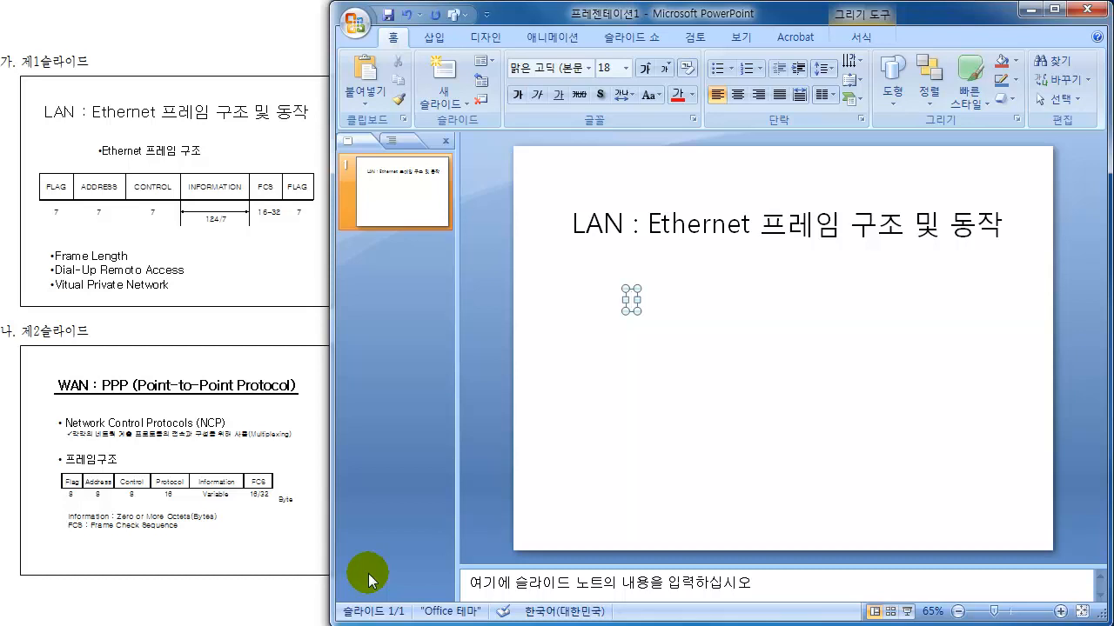
text(Eth)
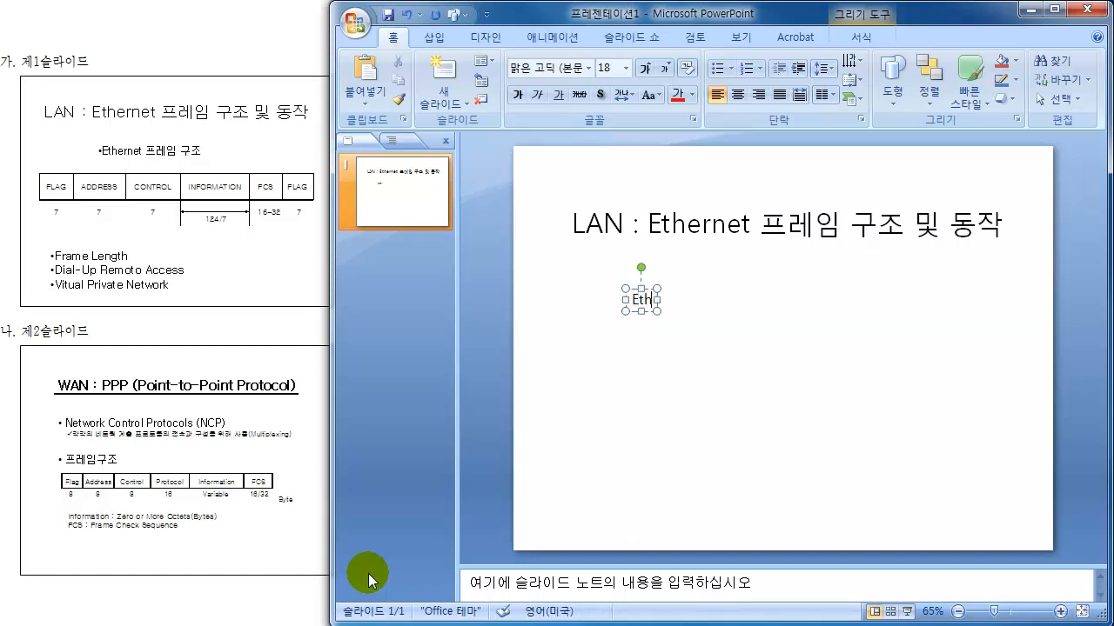
text(ernet)
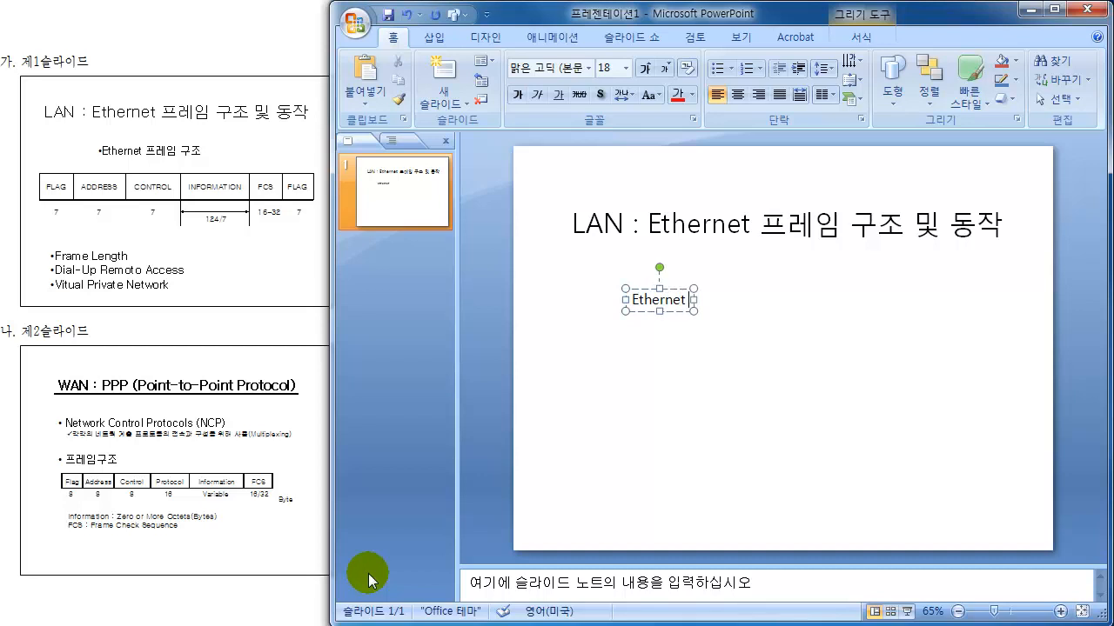
key(Hangul)
text(ㅍ)
text(레임 구조)
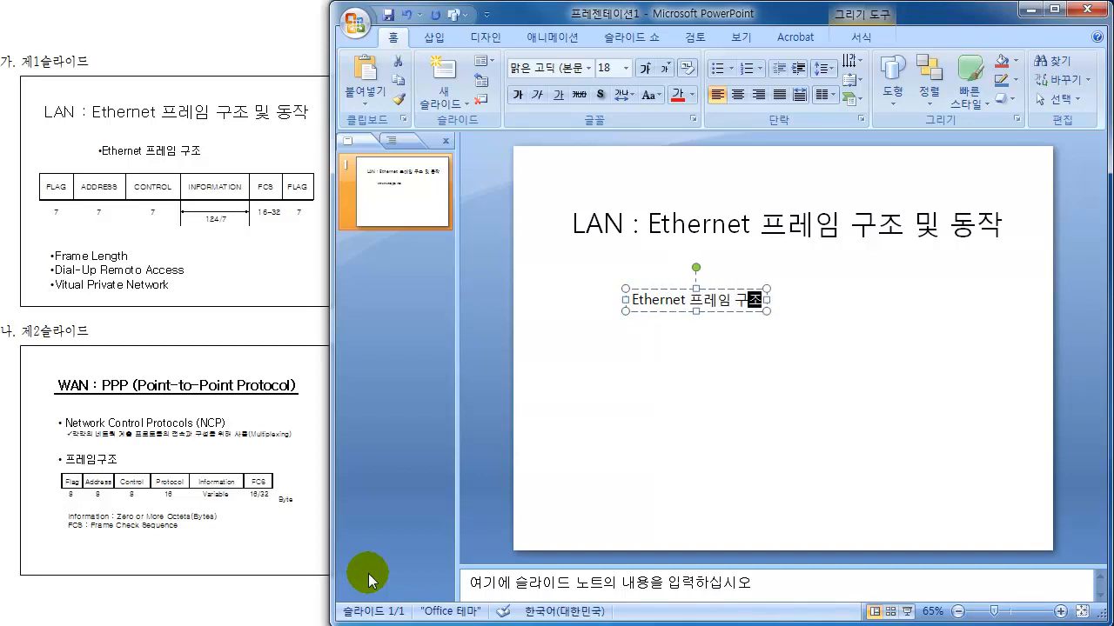
key(Hangul)
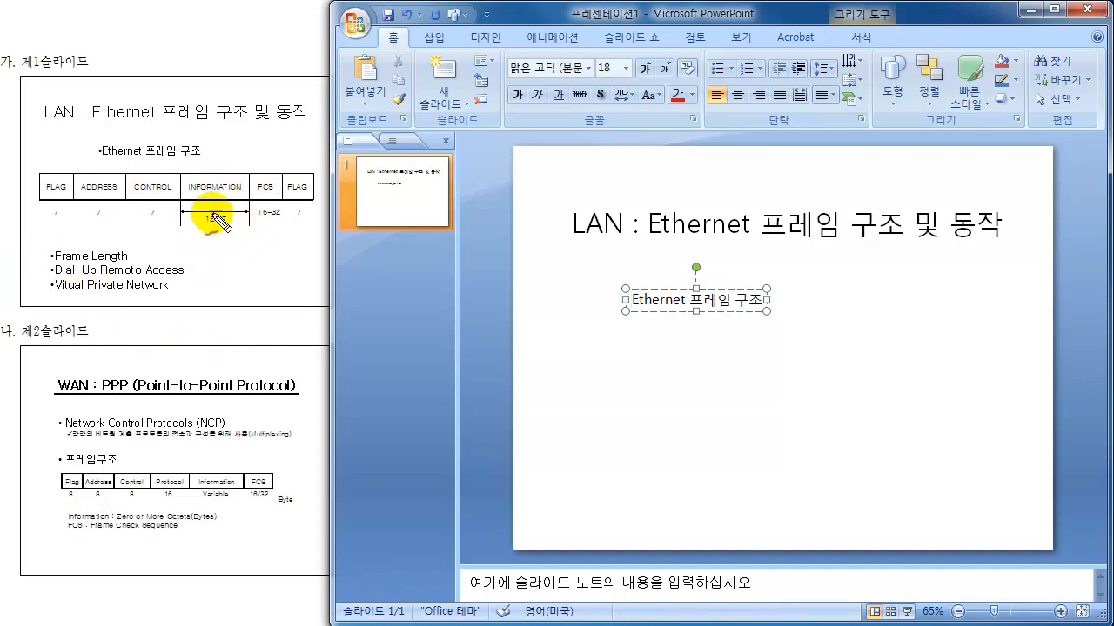
mouse_move(94, 158)
mouse_down()
mouse_move(96, 145)
mouse_move(97, 161)
mouse_up()
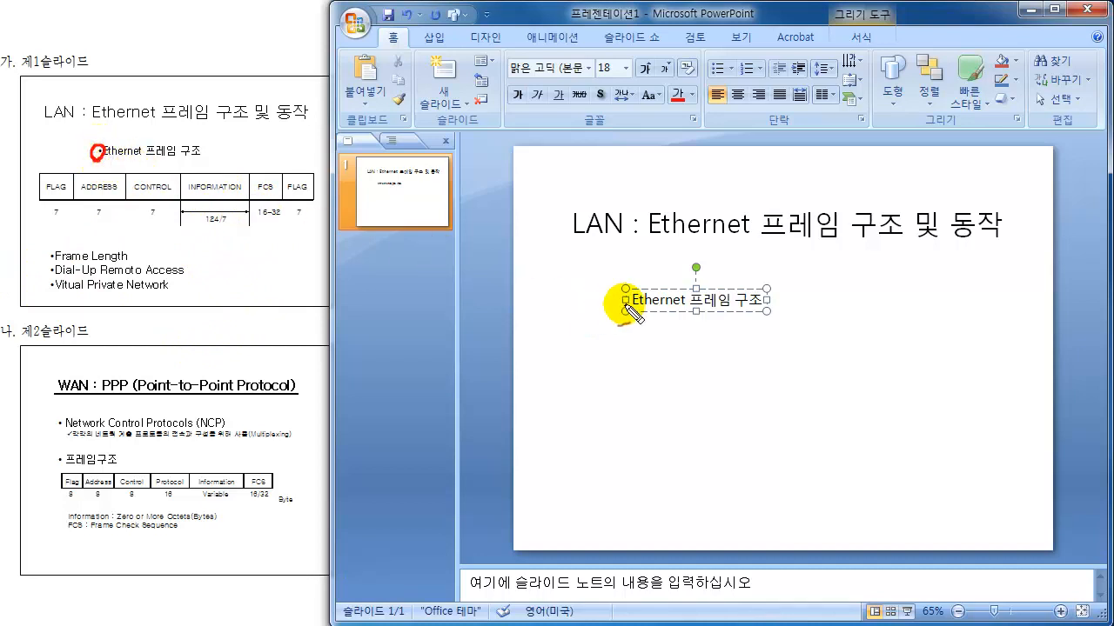
drag(629, 298, 626, 311)
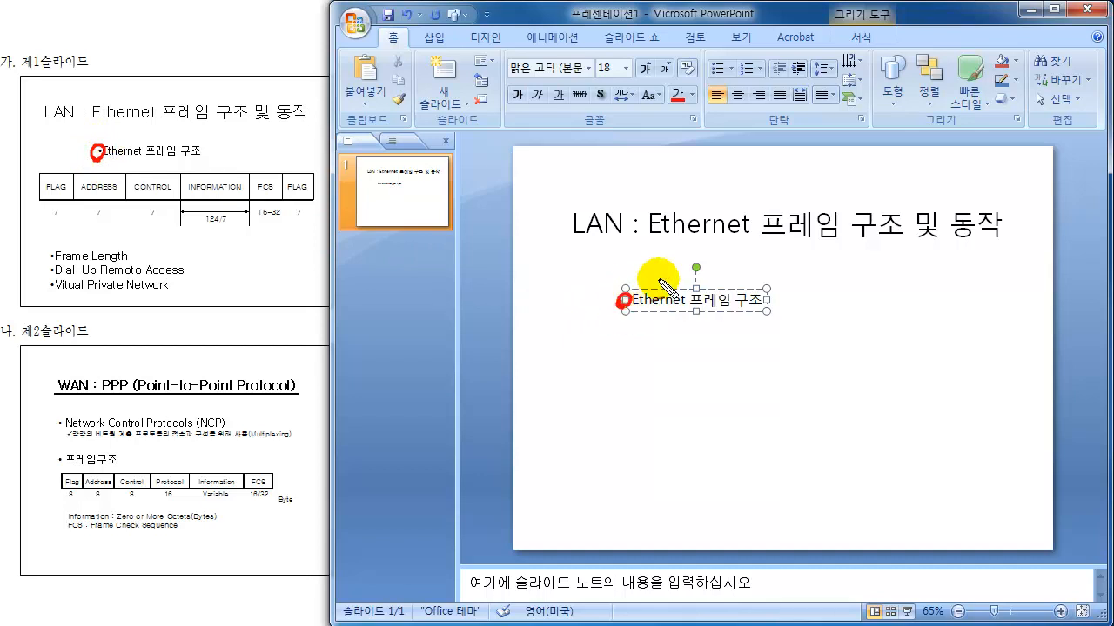
key(Escape)
Try to mark the start of the "Ethernet 프레임 구조" line with a typed period.
click(632, 299)
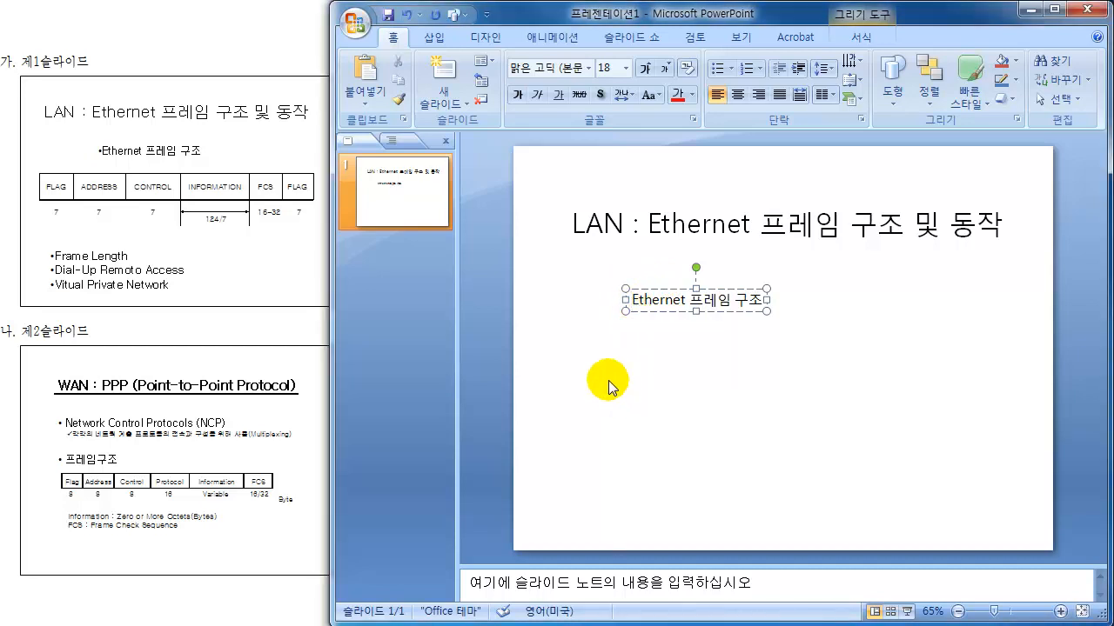
text(.)
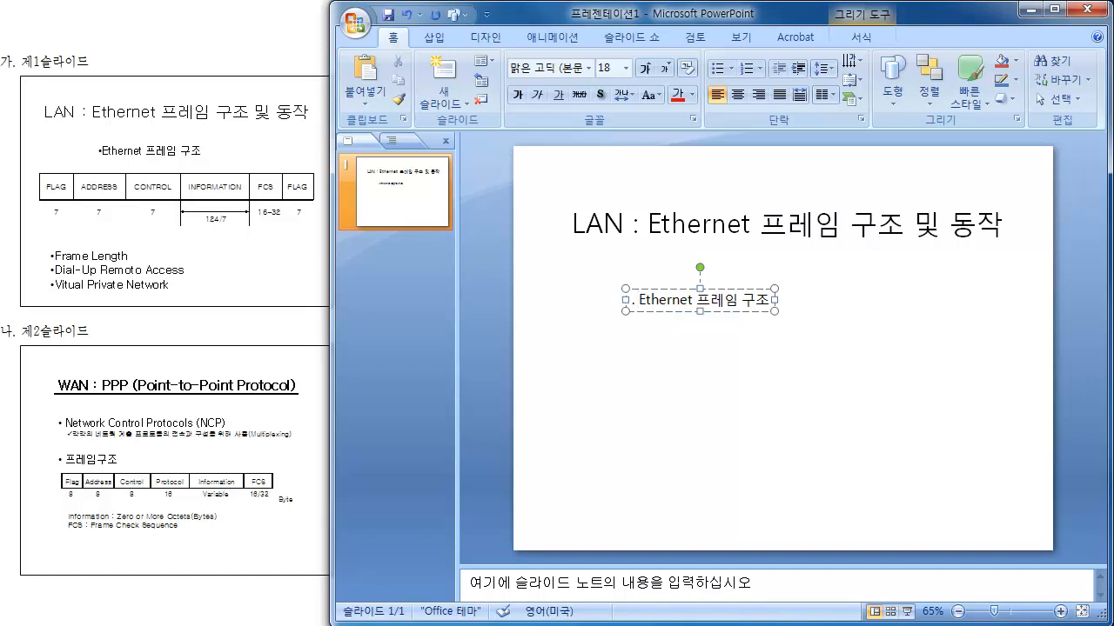
key(BackSpace)
key(BackSpace)
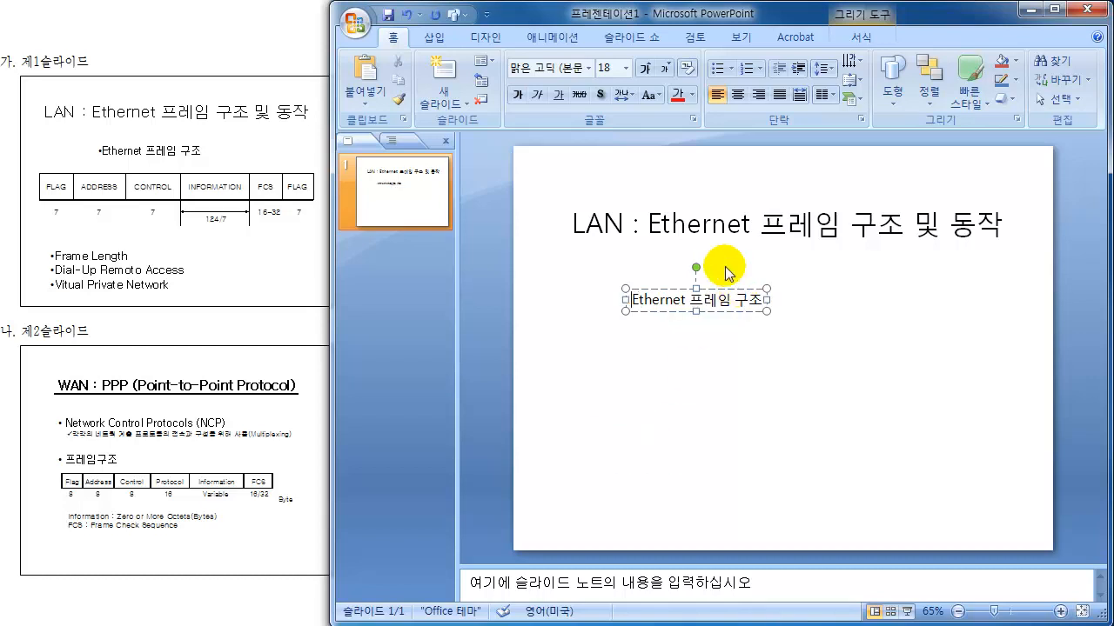
Apply a small filled round bullet to the "Ethernet 프레임 구조" line.
right_click(634, 302)
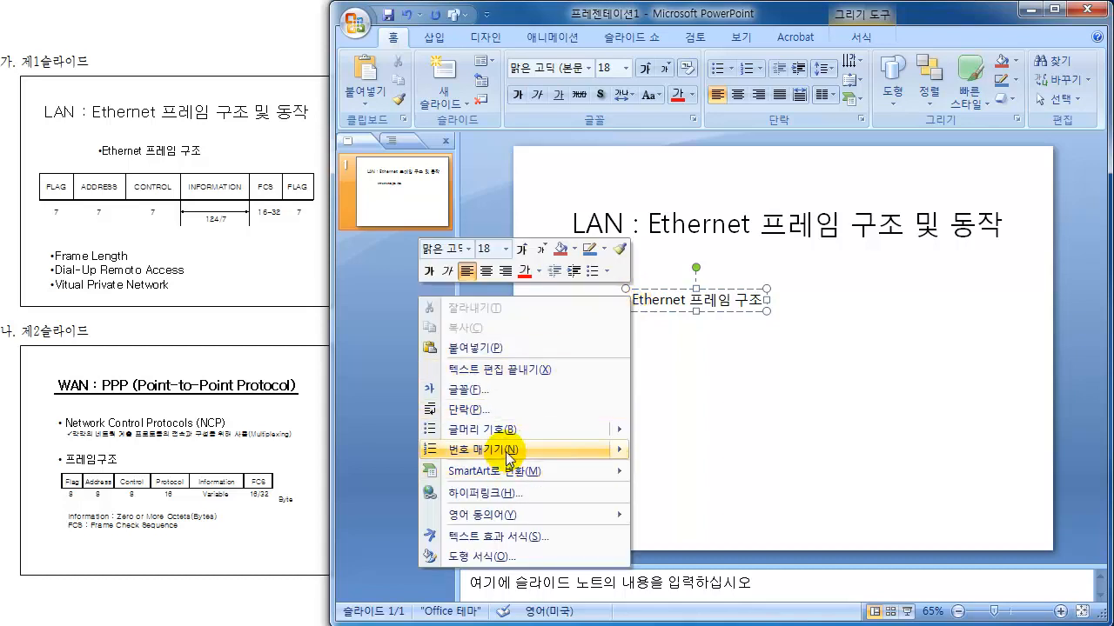
mouse_move(503, 433)
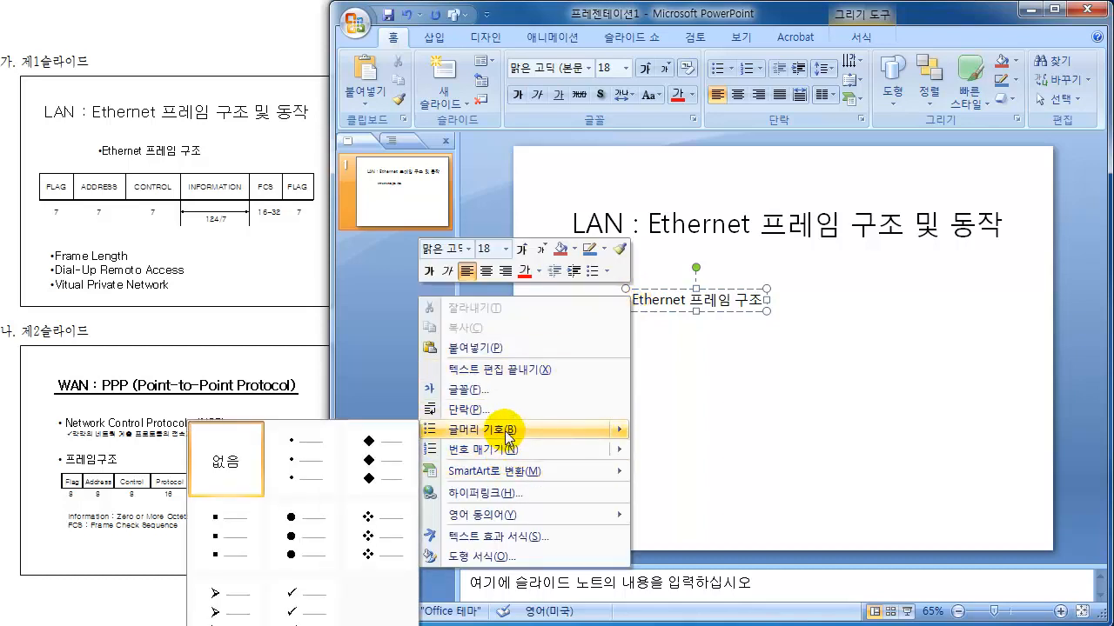
click(300, 467)
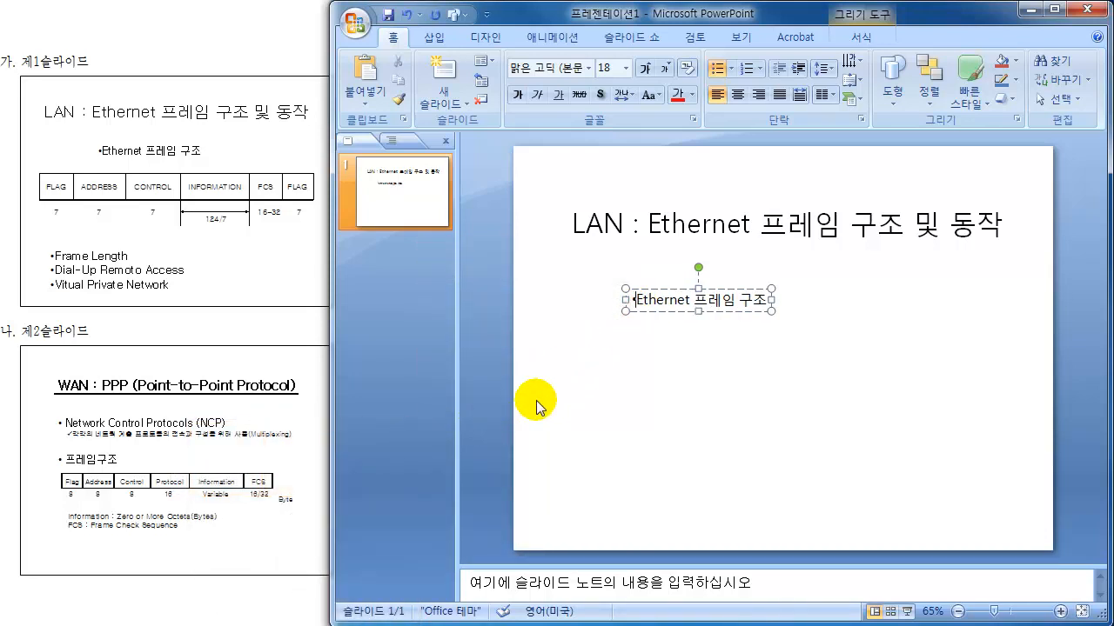
click(661, 363)
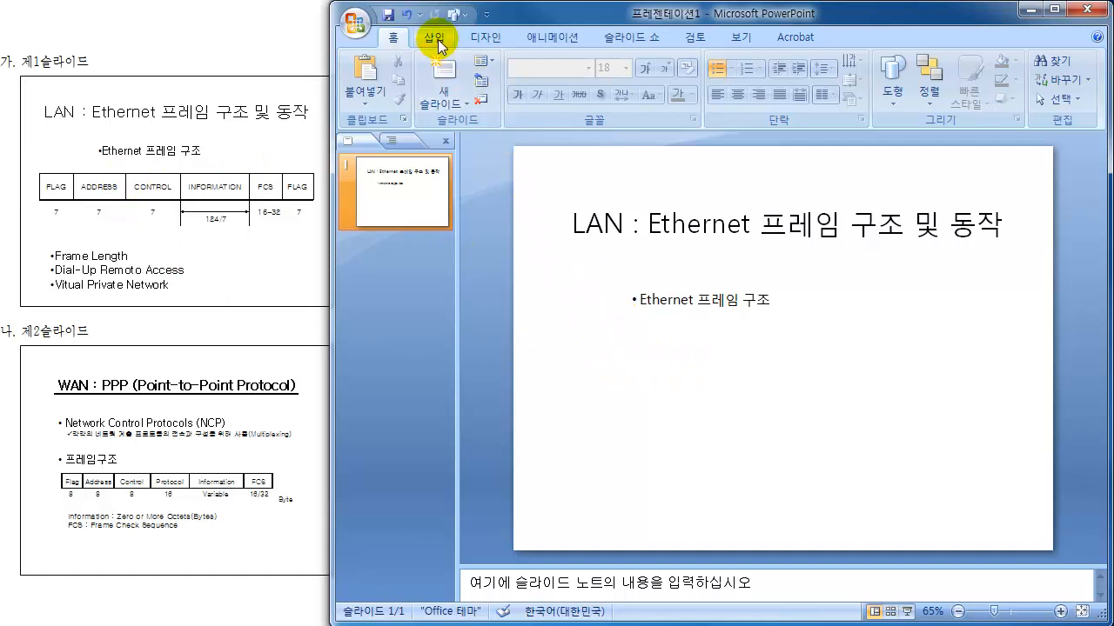
Insert a table of six columns and two rows, place it below the bulleted line and widen it to nearly the slide's full width.
click(435, 39)
click(361, 77)
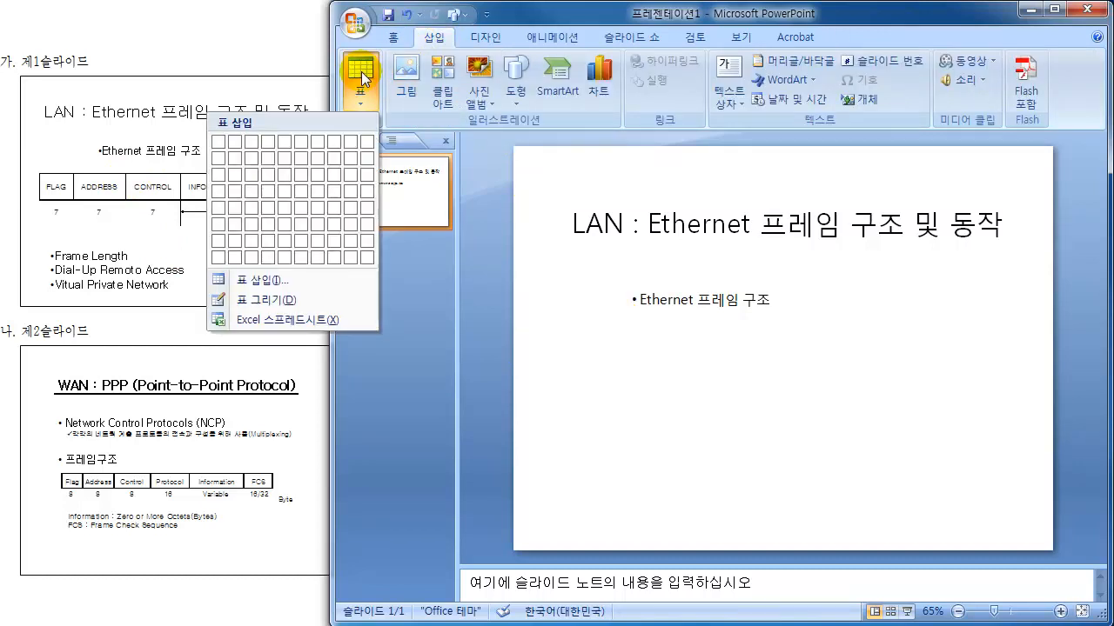
click(300, 153)
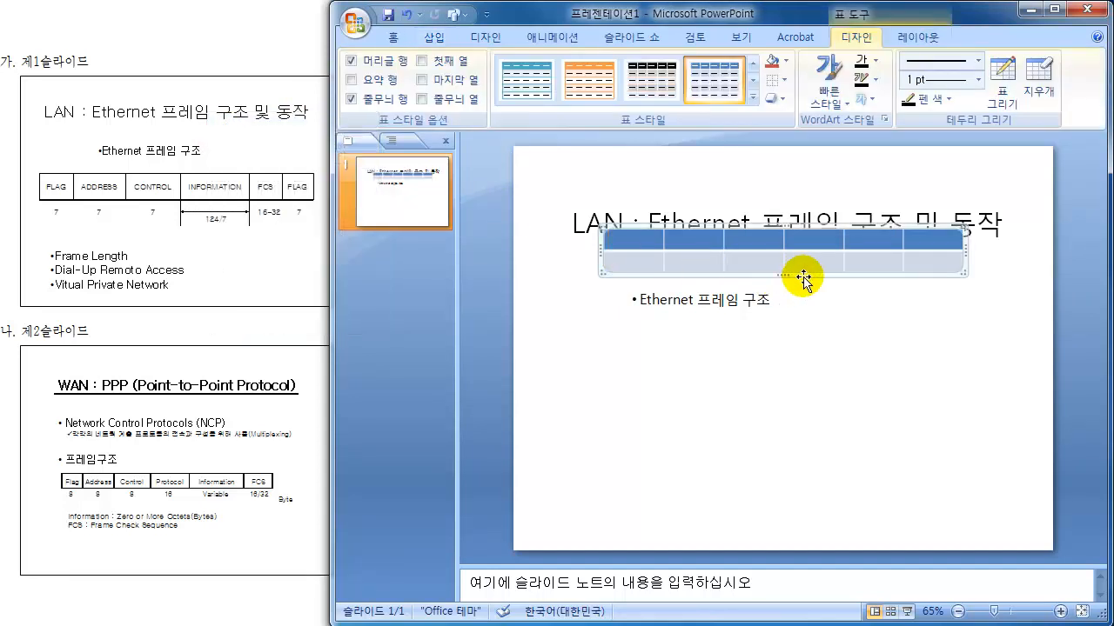
drag(809, 294, 751, 378)
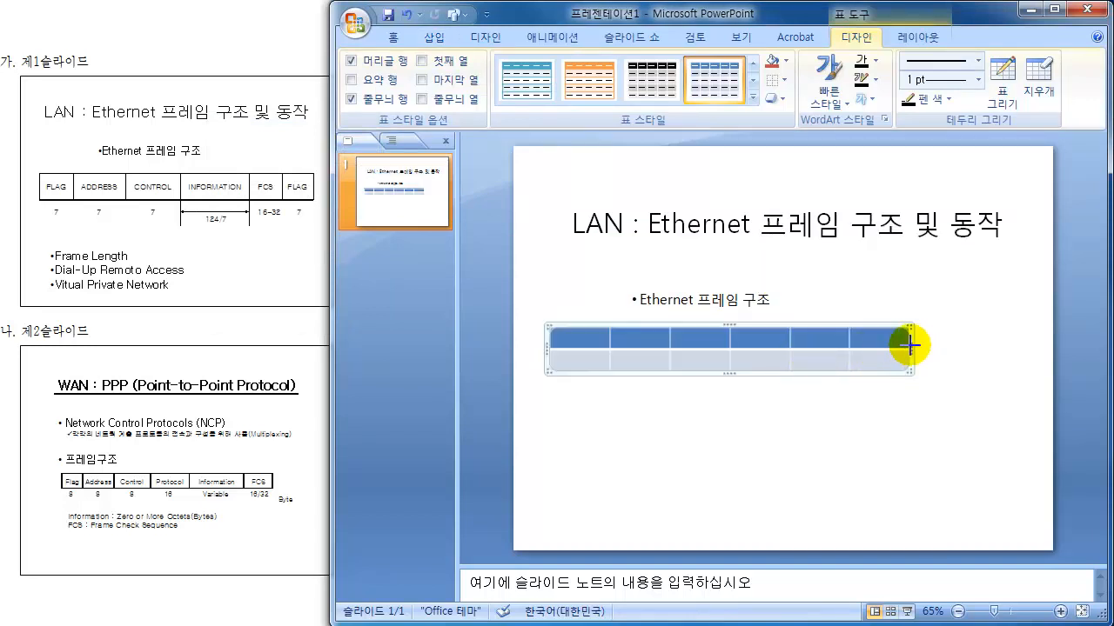
drag(910, 345, 1027, 344)
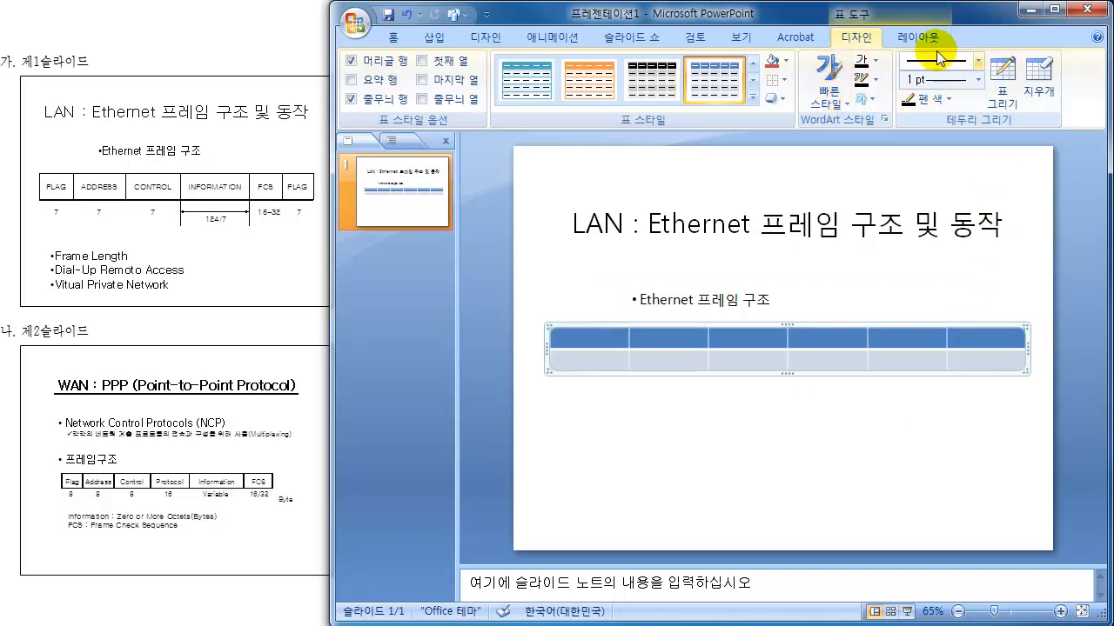
Fill the whole table with white and apply all borders in a solid 1 pt line.
click(787, 65)
click(649, 99)
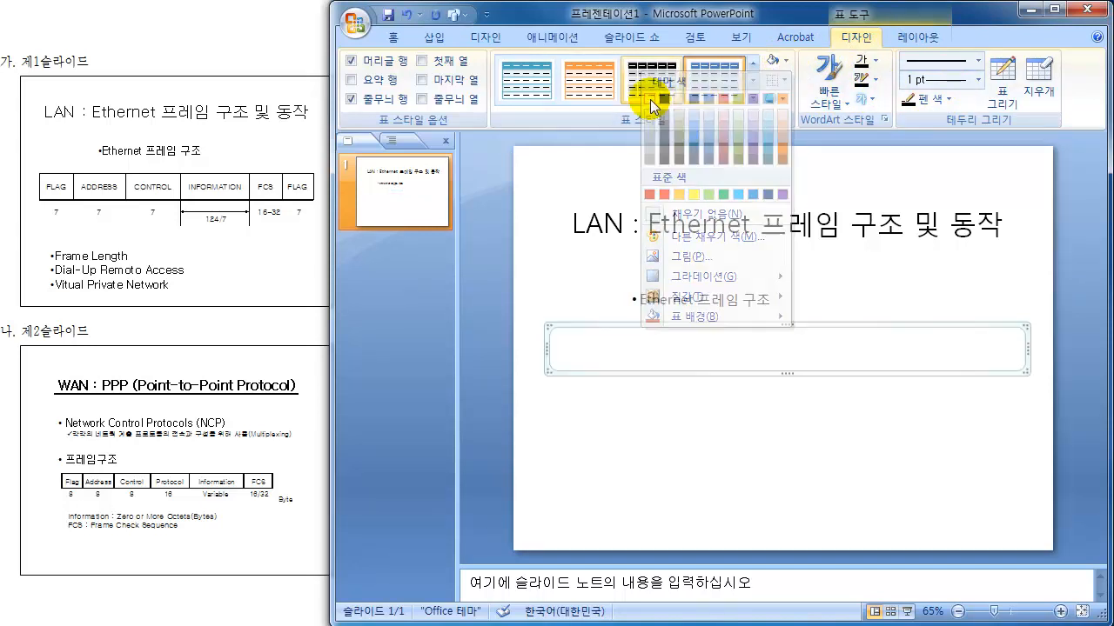
click(787, 80)
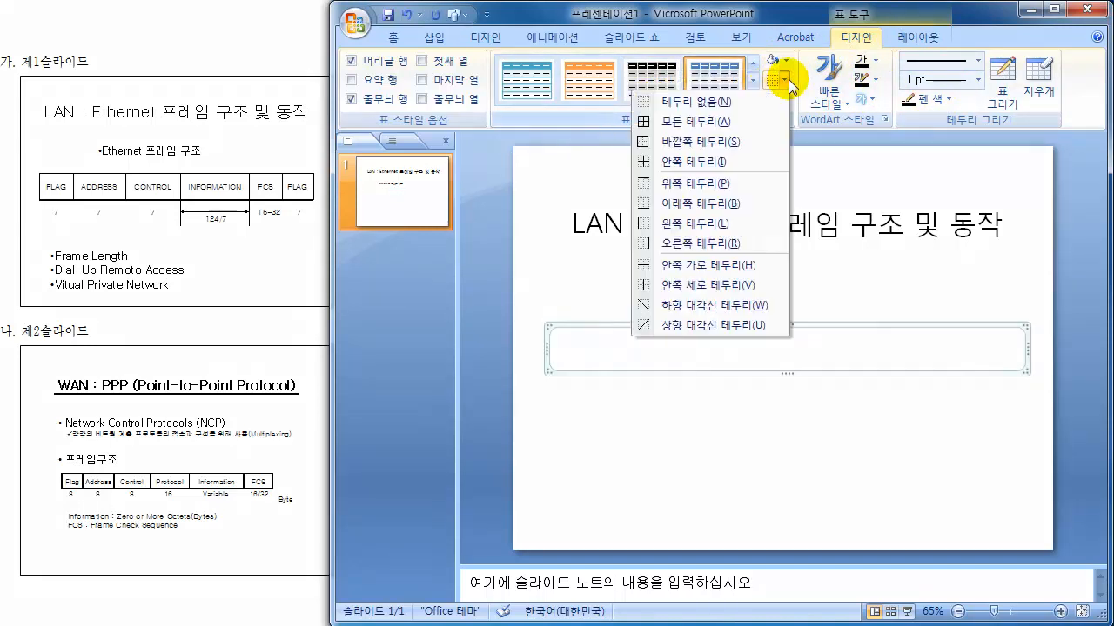
click(688, 122)
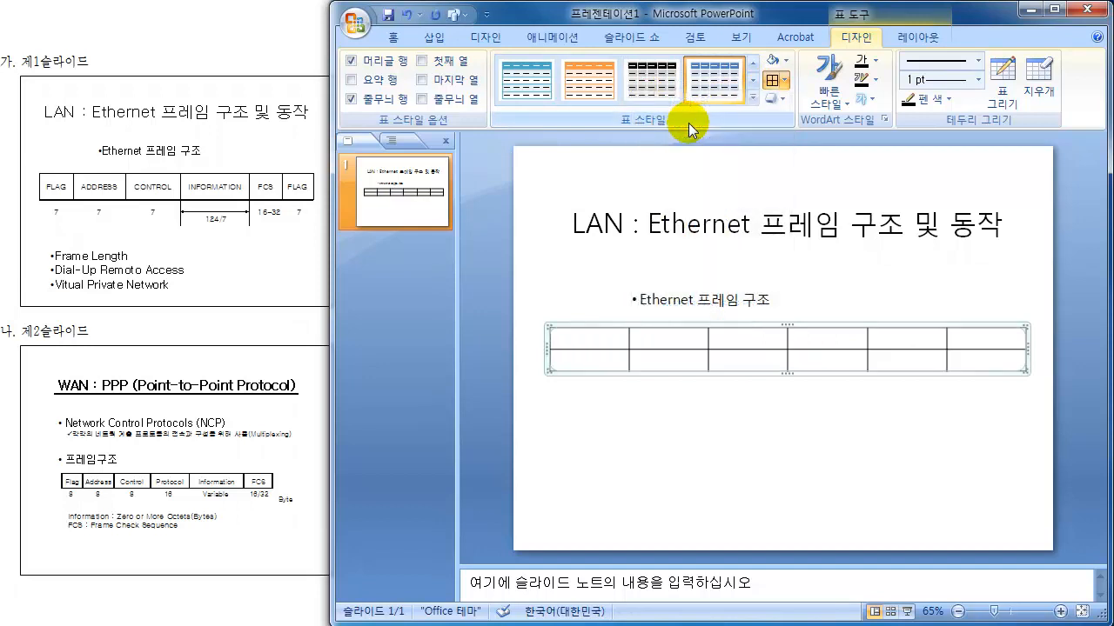
click(809, 415)
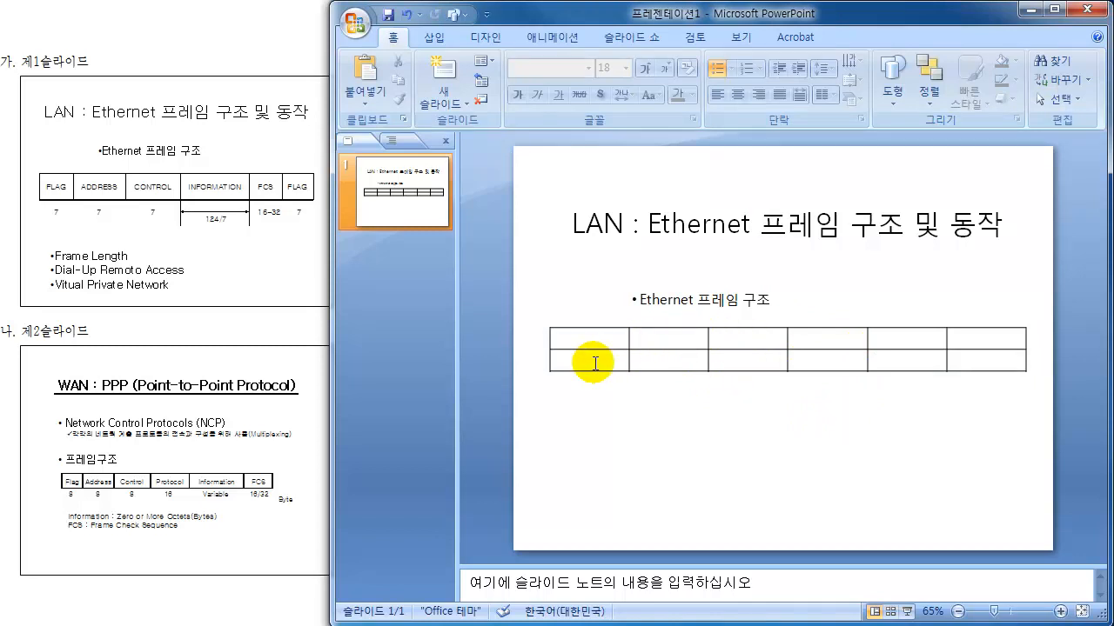
Remove all borders from the six cells of the table's second row.
drag(592, 361, 997, 355)
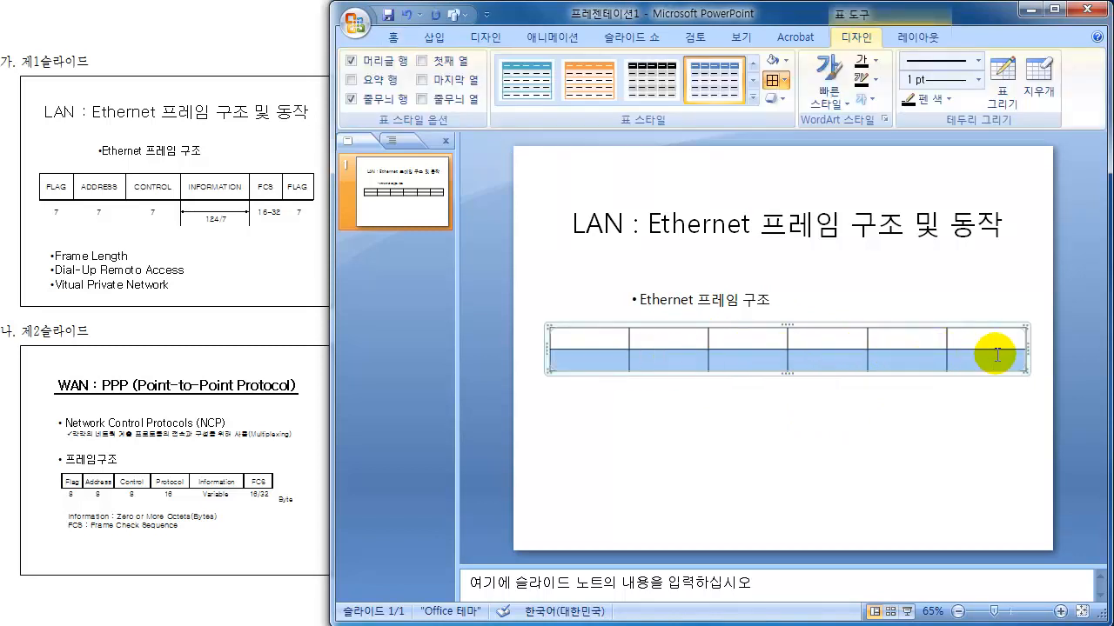
click(942, 63)
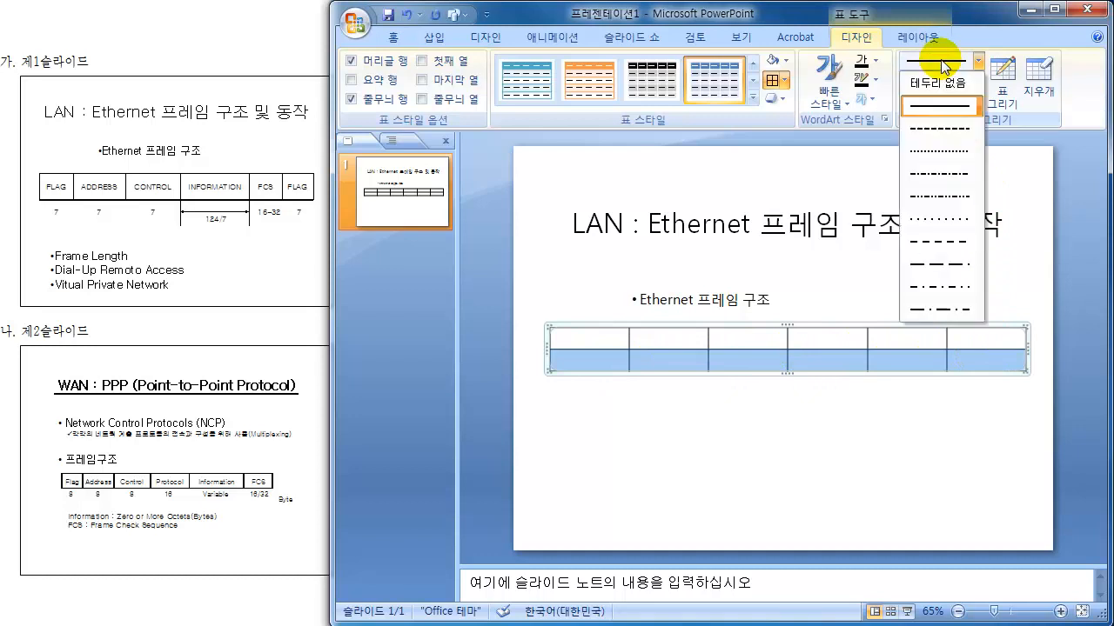
click(937, 83)
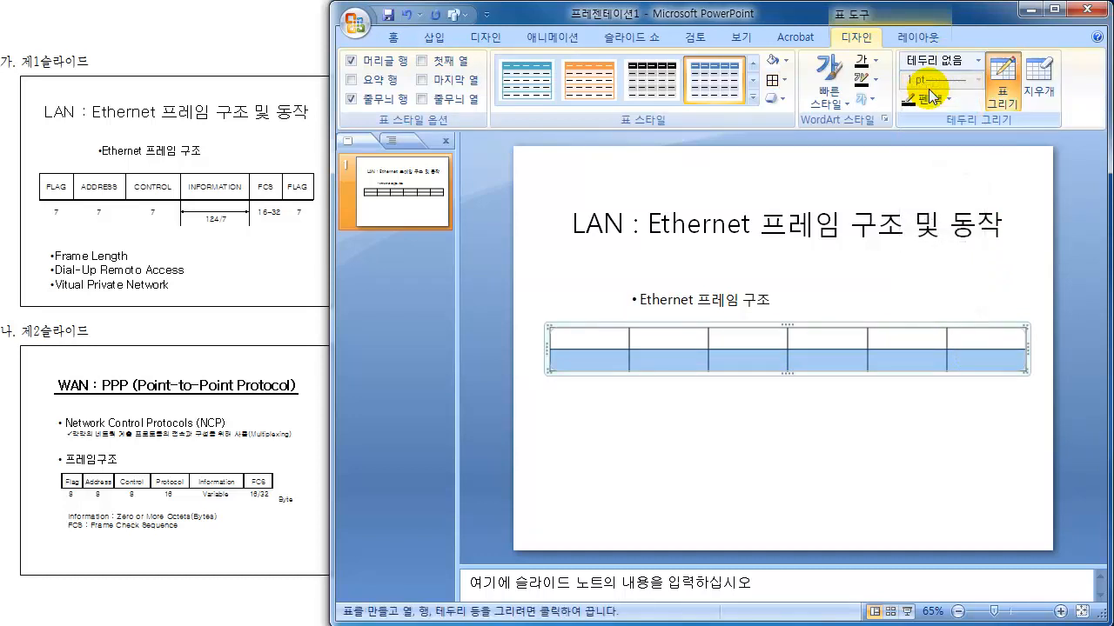
click(784, 81)
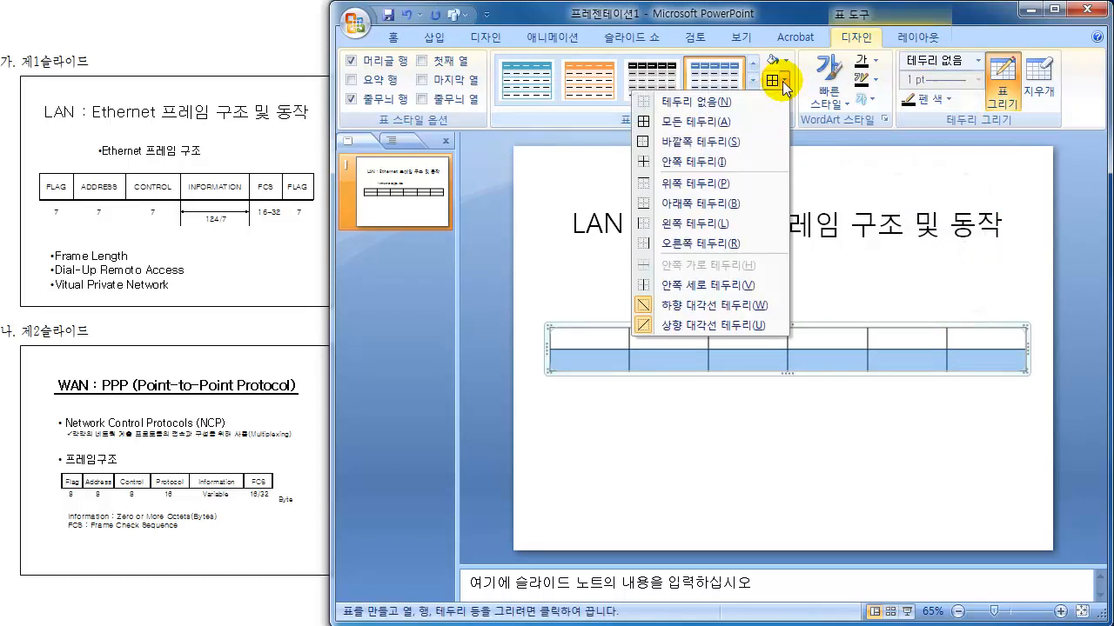
click(684, 122)
click(603, 512)
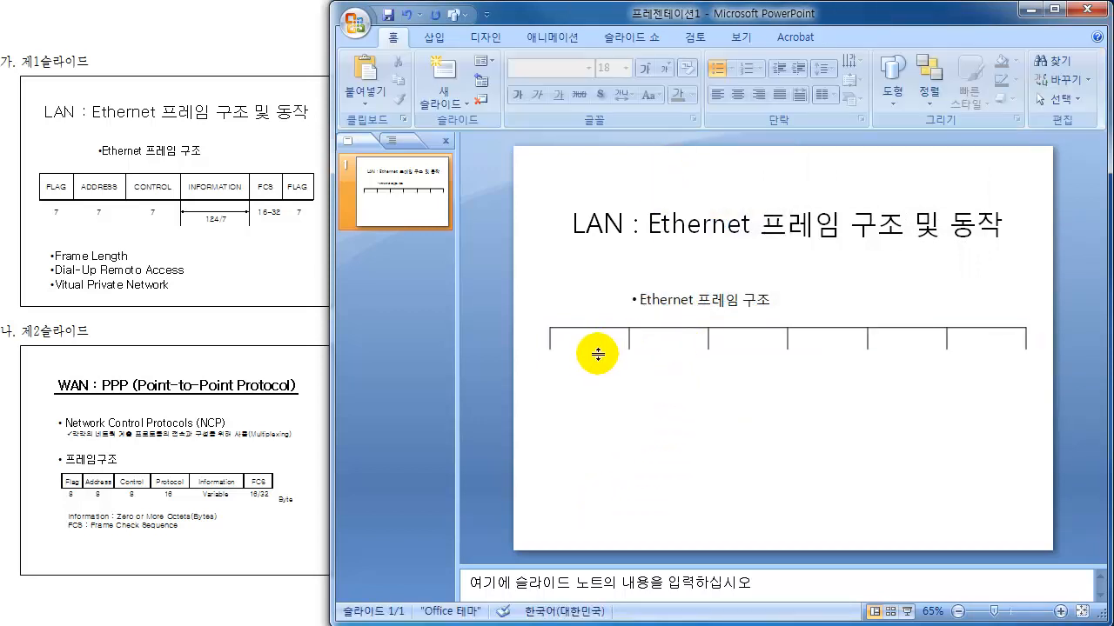
Give the second row a solid 4.5 pt top border so a thick line separates the two rows.
drag(591, 355, 975, 355)
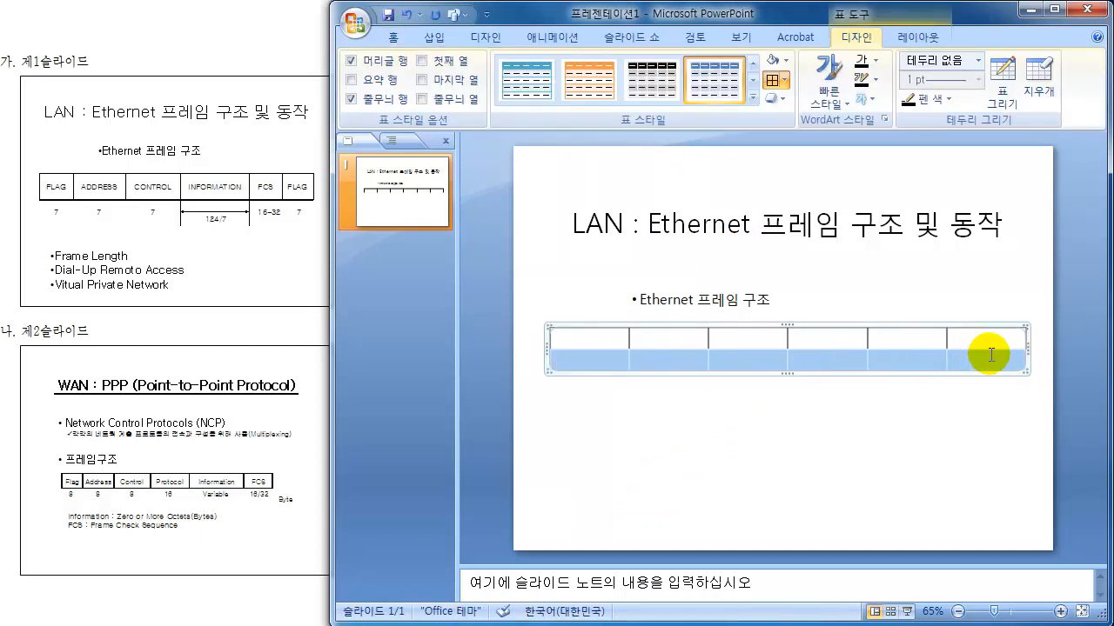
click(957, 80)
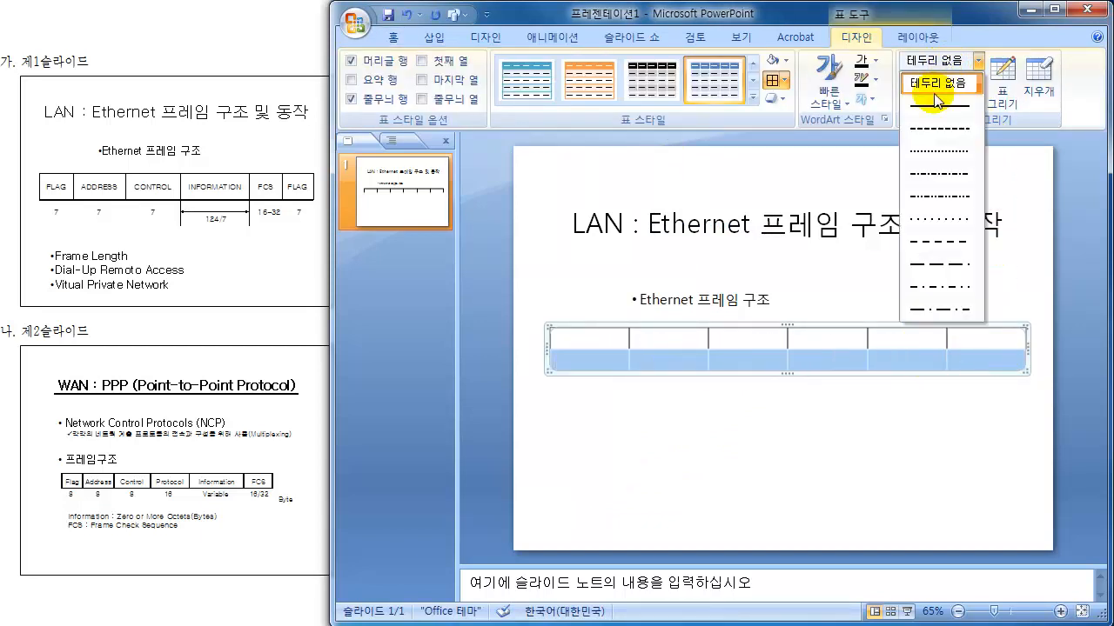
click(931, 102)
click(938, 79)
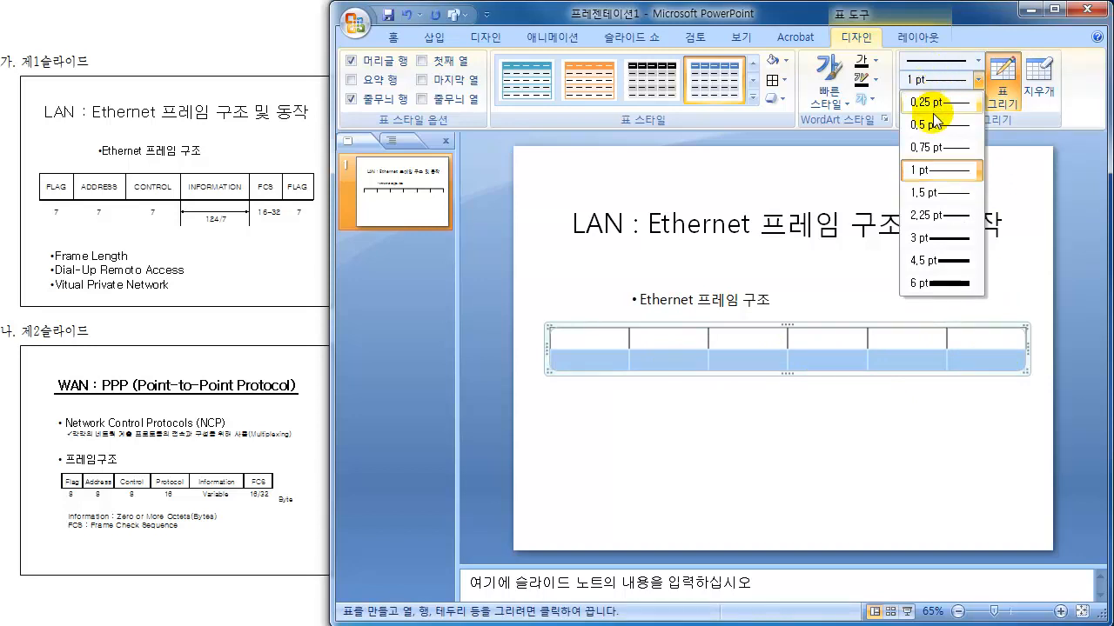
click(945, 262)
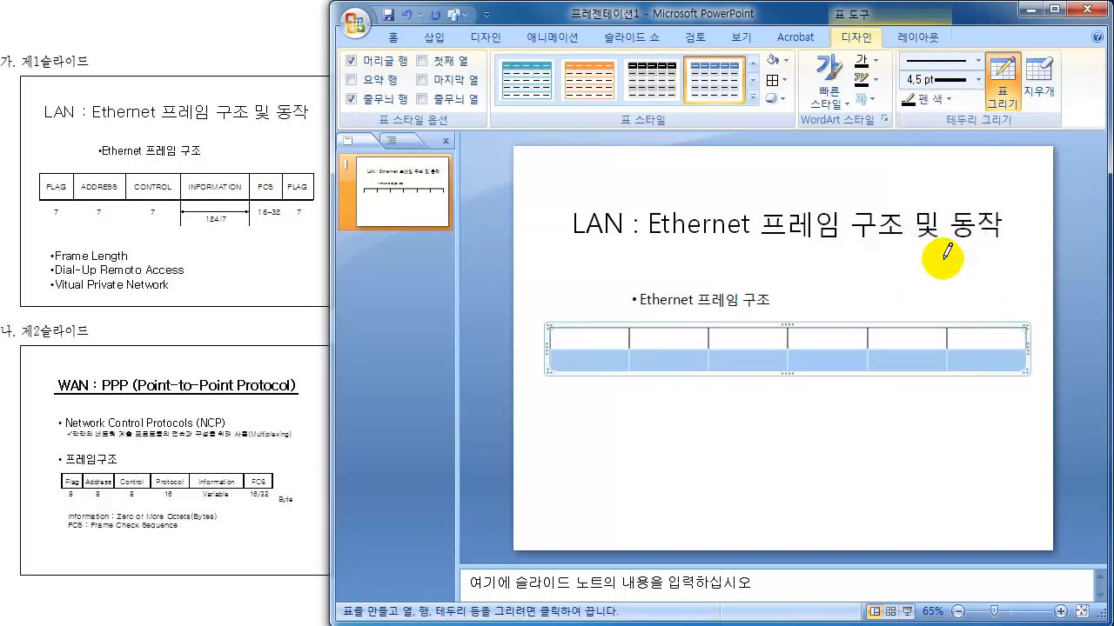
click(785, 81)
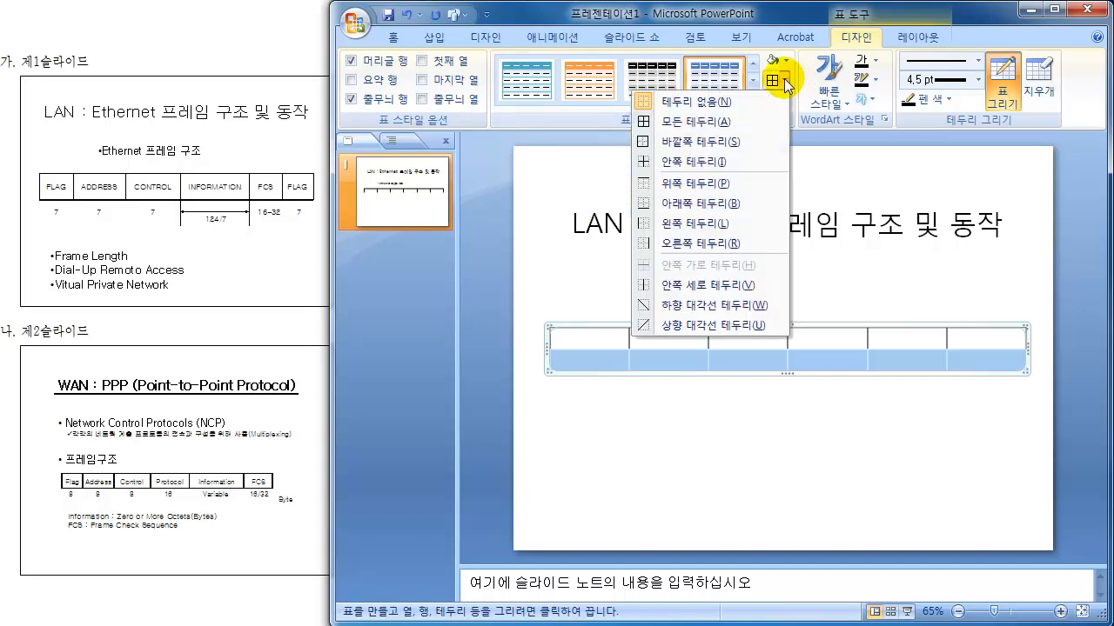
click(701, 183)
click(707, 459)
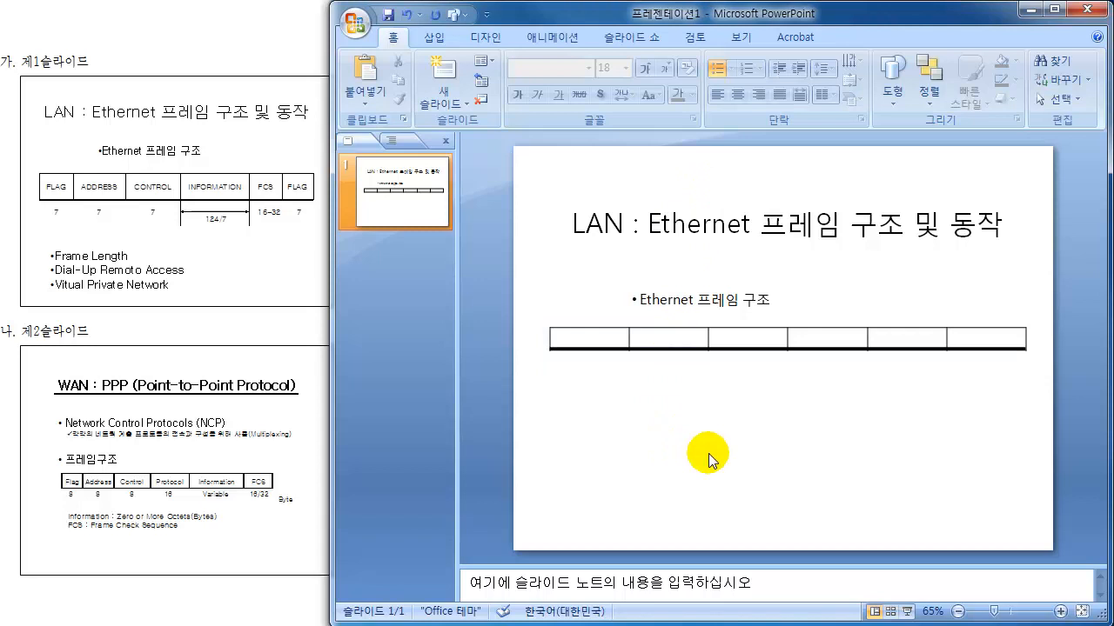
Make the table taller by stretching its lower edge downward, enlarging both rows.
click(786, 346)
drag(788, 369, 788, 400)
click(715, 419)
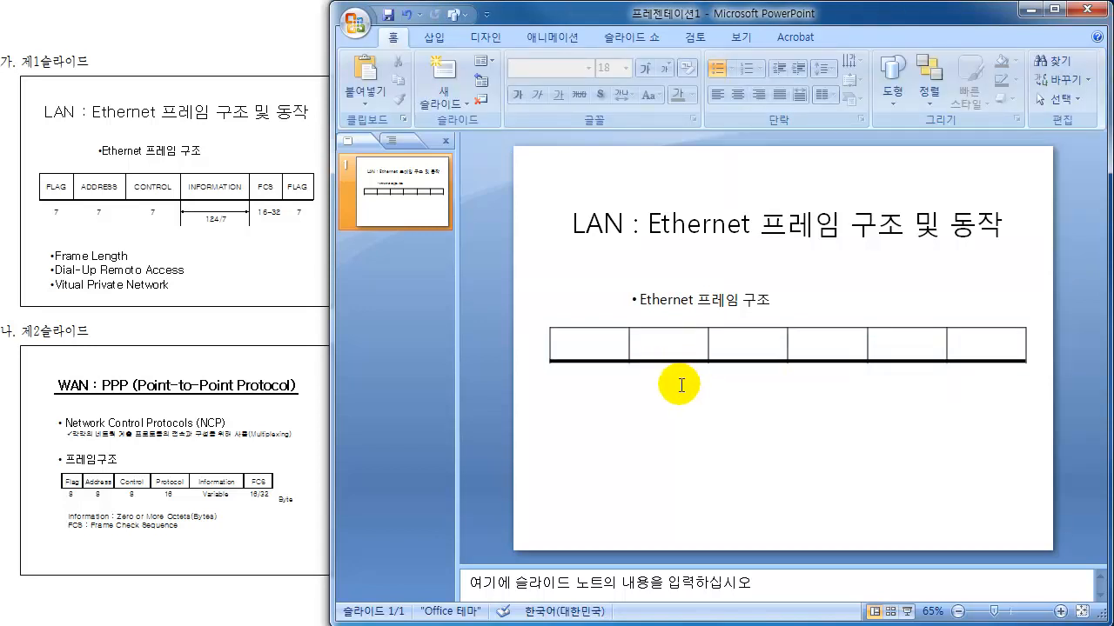
Fill the table's second row from left to right with 7, 7, 7, 124/7, 16-32 and 7.
click(681, 386)
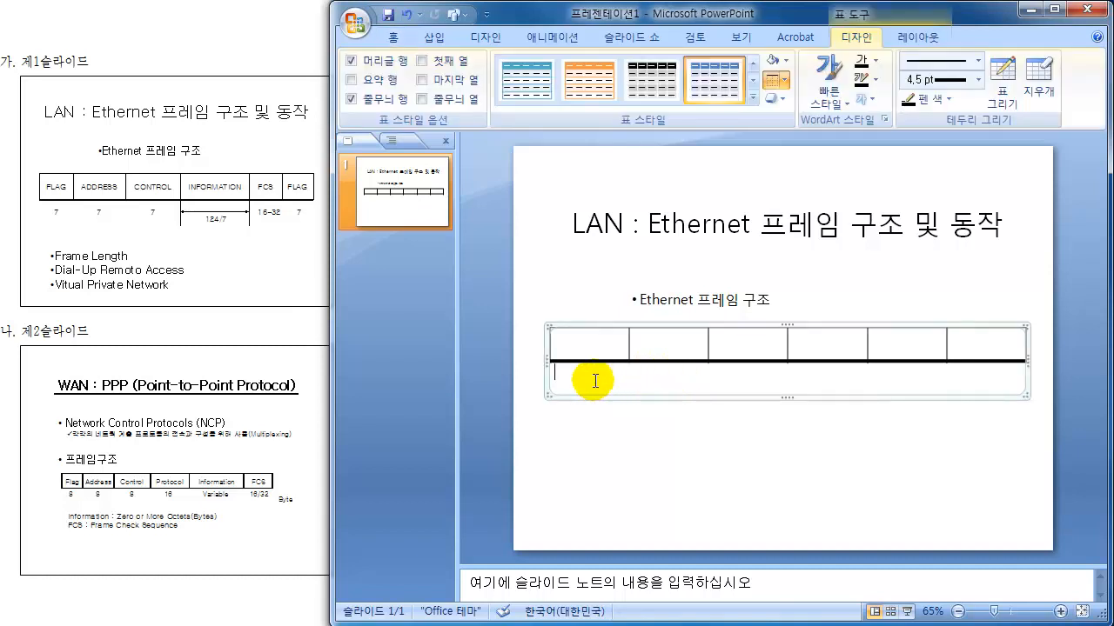
text(7)
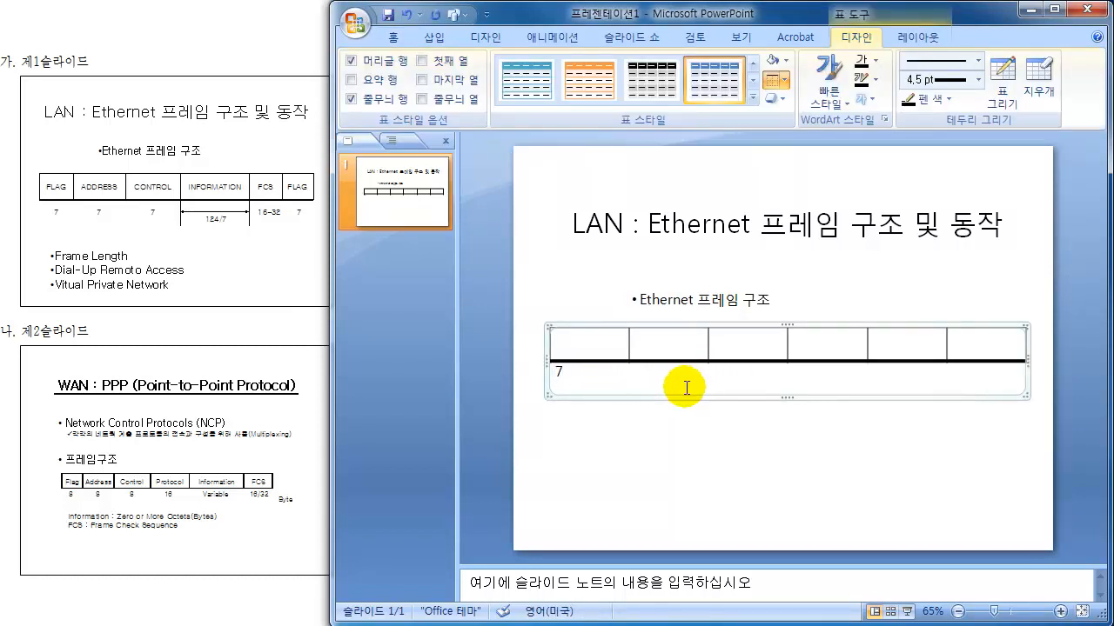
click(667, 378)
text(7)
click(758, 378)
text(7)
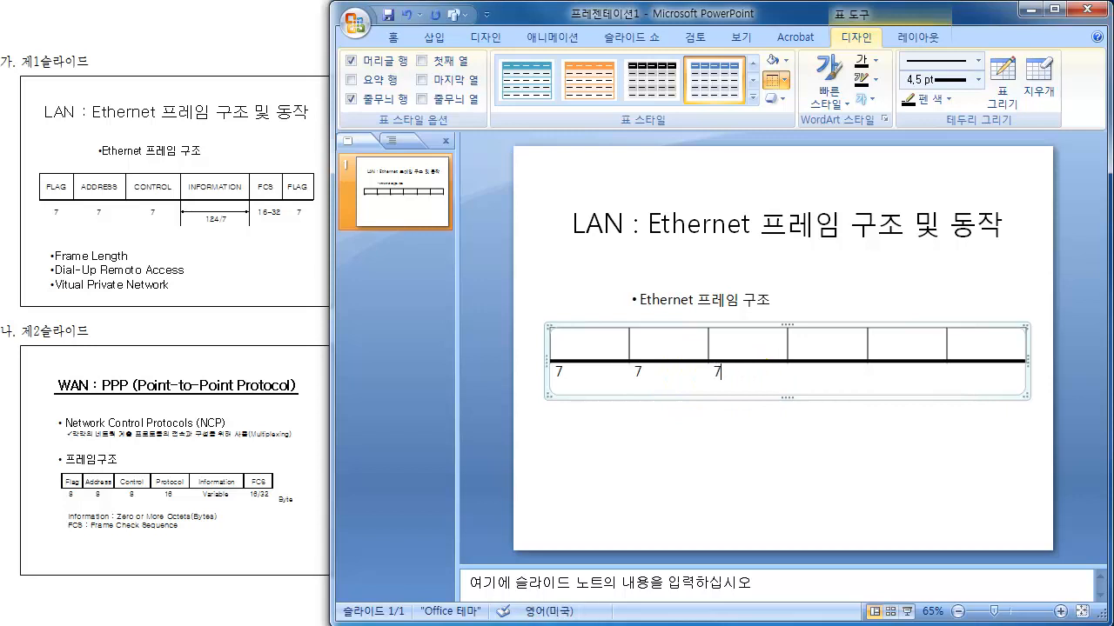
click(809, 378)
text(124/7)
click(872, 373)
text(16-32)
click(951, 372)
text(7)
Enter flag in the top row's first cell and set the text fill of the whole row to black.
click(592, 346)
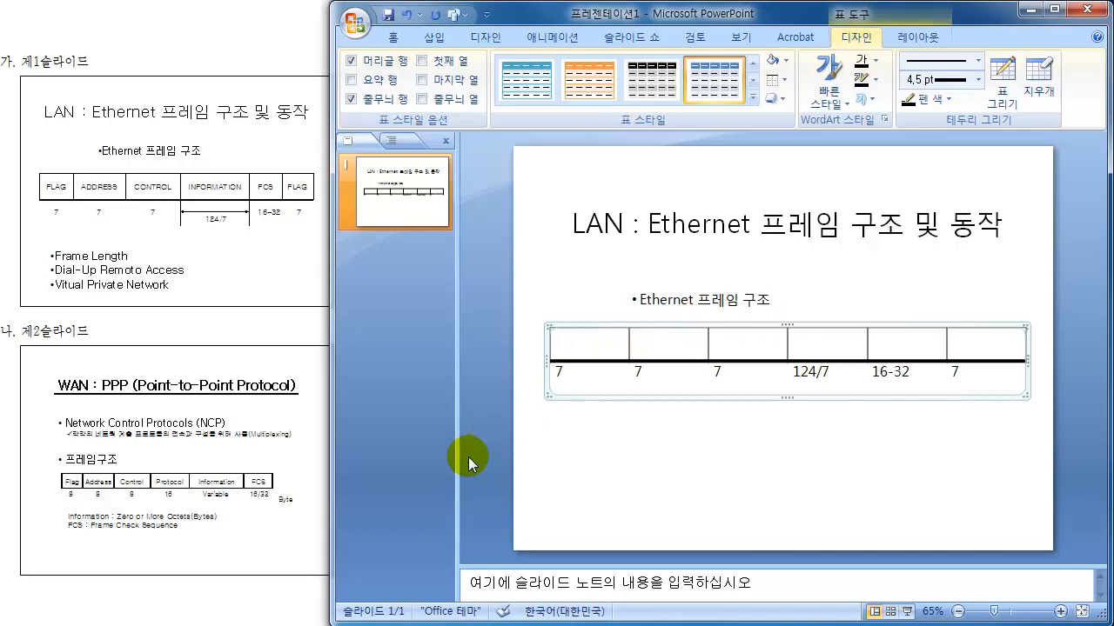
key(Hangul)
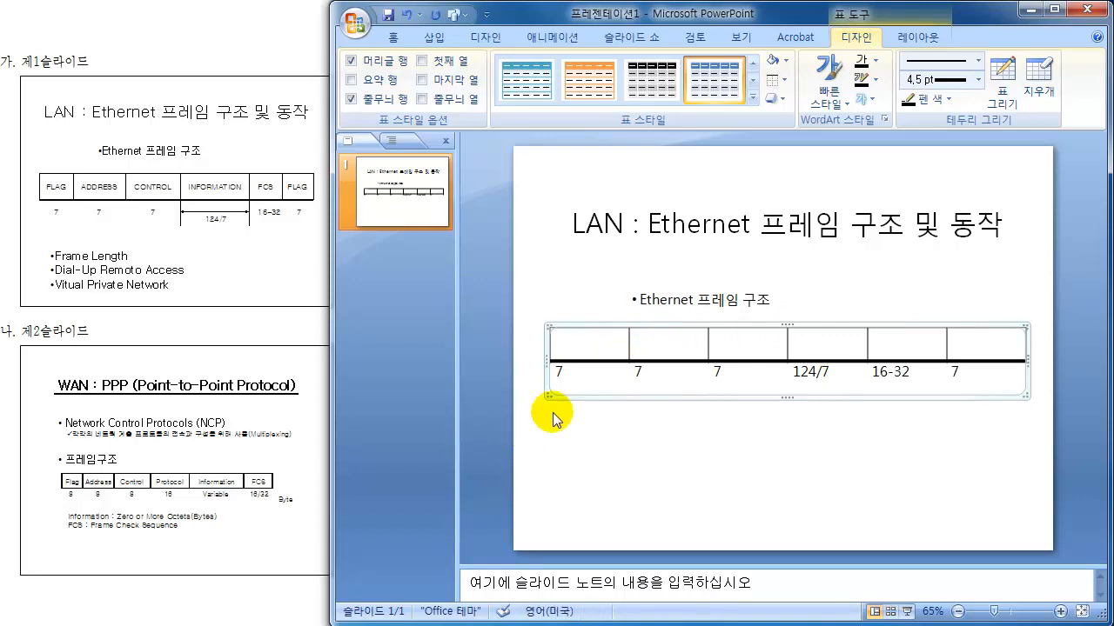
text(flag)
drag(569, 340, 999, 344)
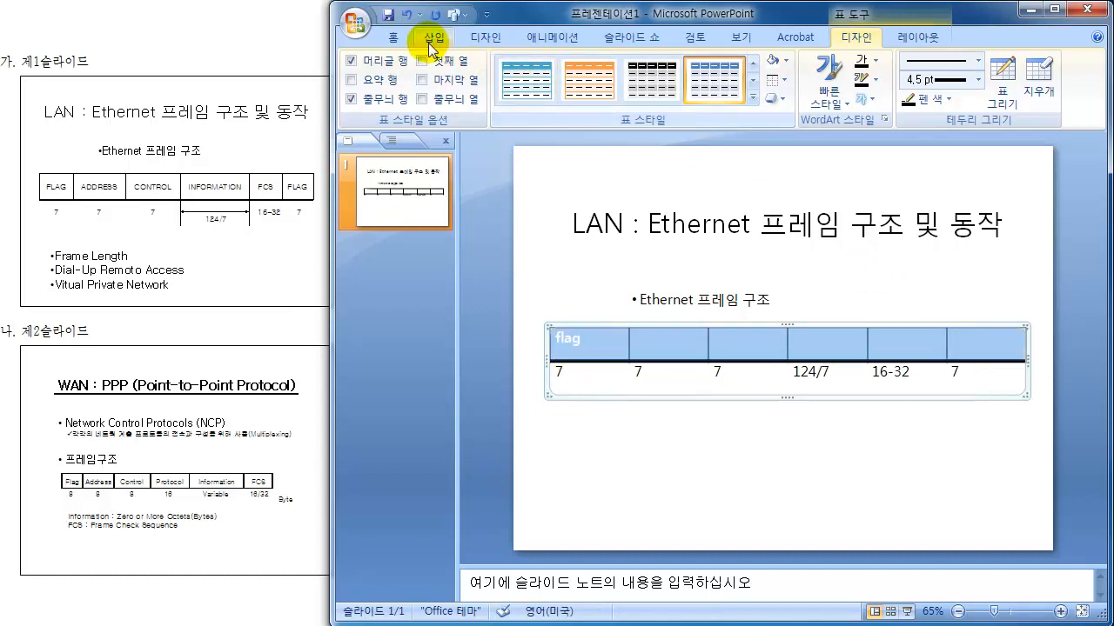
click(860, 64)
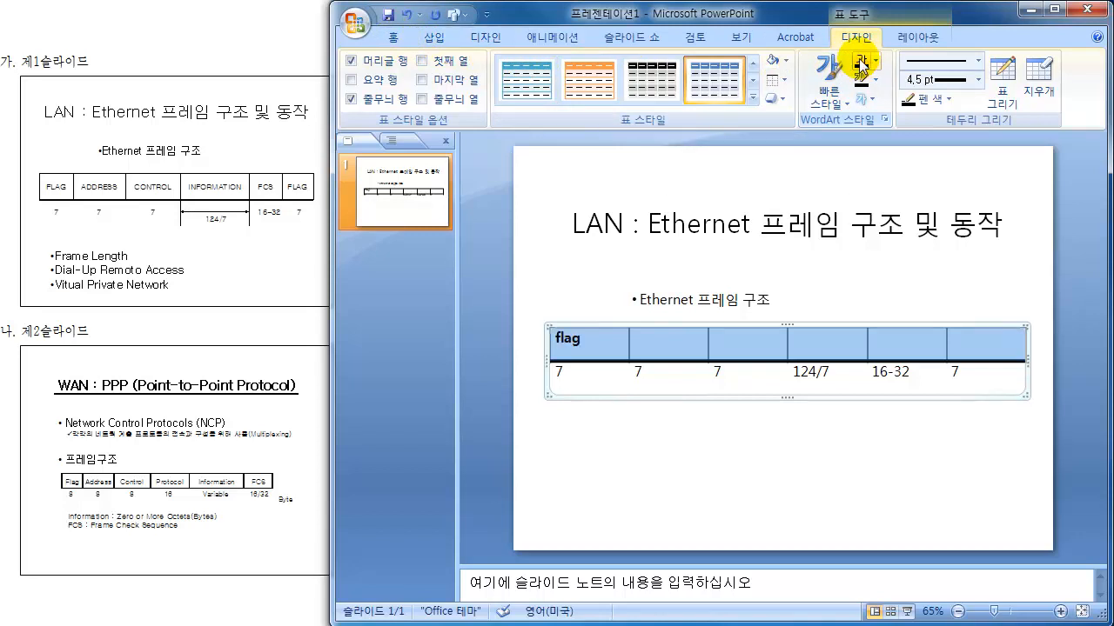
Replace the first header cell's text with uppercase FLAG and enter ADDRESS in the second header cell.
click(592, 339)
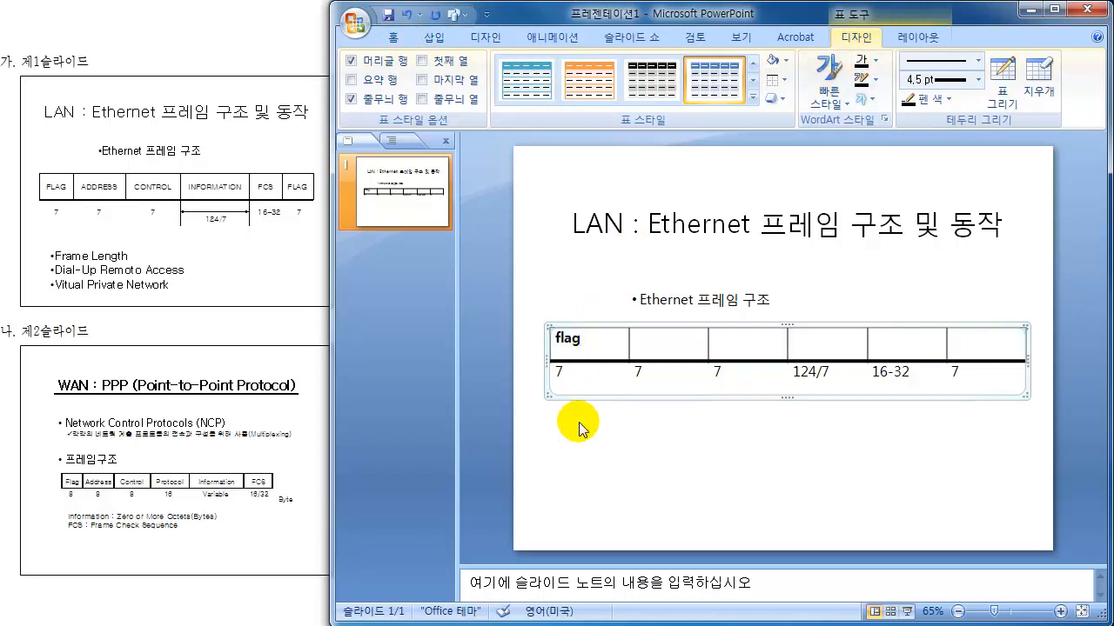
key(BackSpace)
key(BackSpace)
key(BackSpace)
key(BackSpace)
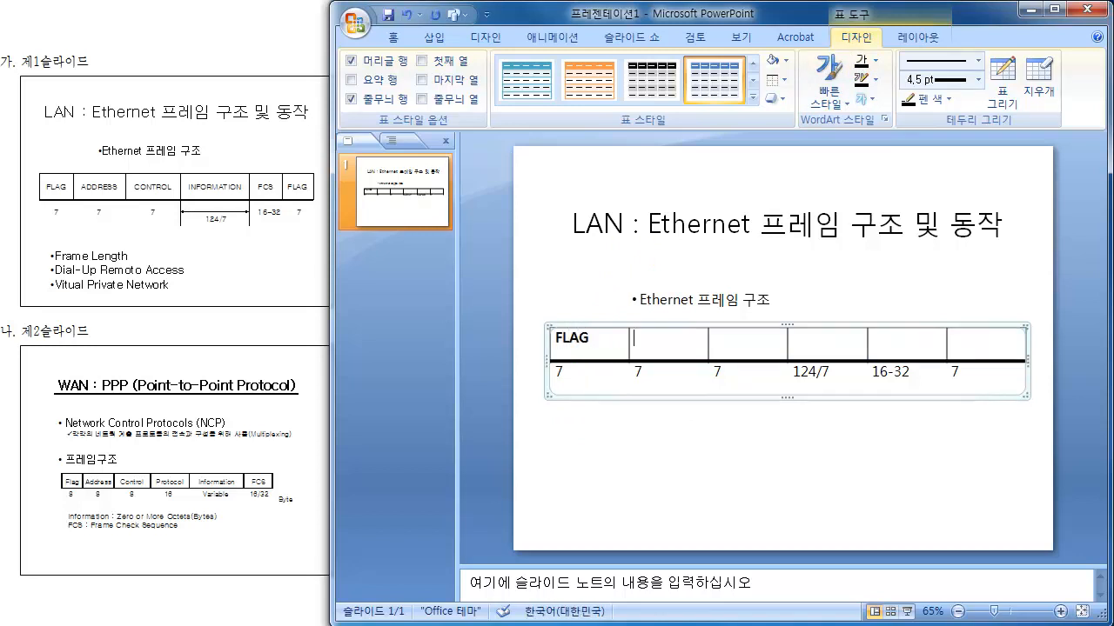
key(Tab)
text(A)
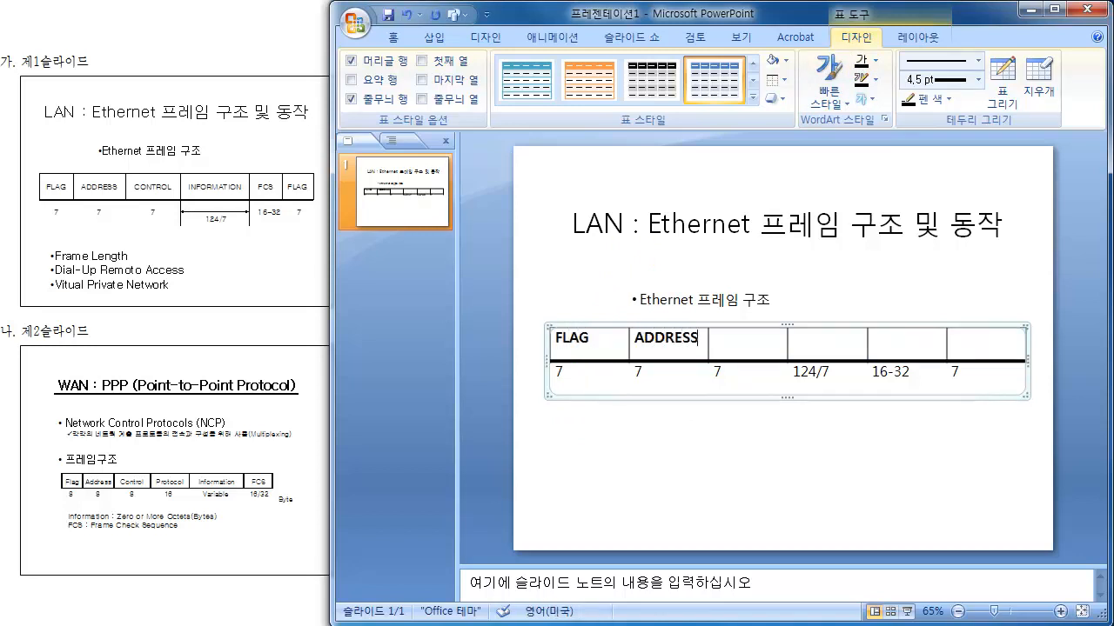
Fill the remaining header cells with CONTROL, INFORMATION, FCS and FLAG.
key(Tab)
text(CONTROL)
key(Tab)
text(INFORMATION)
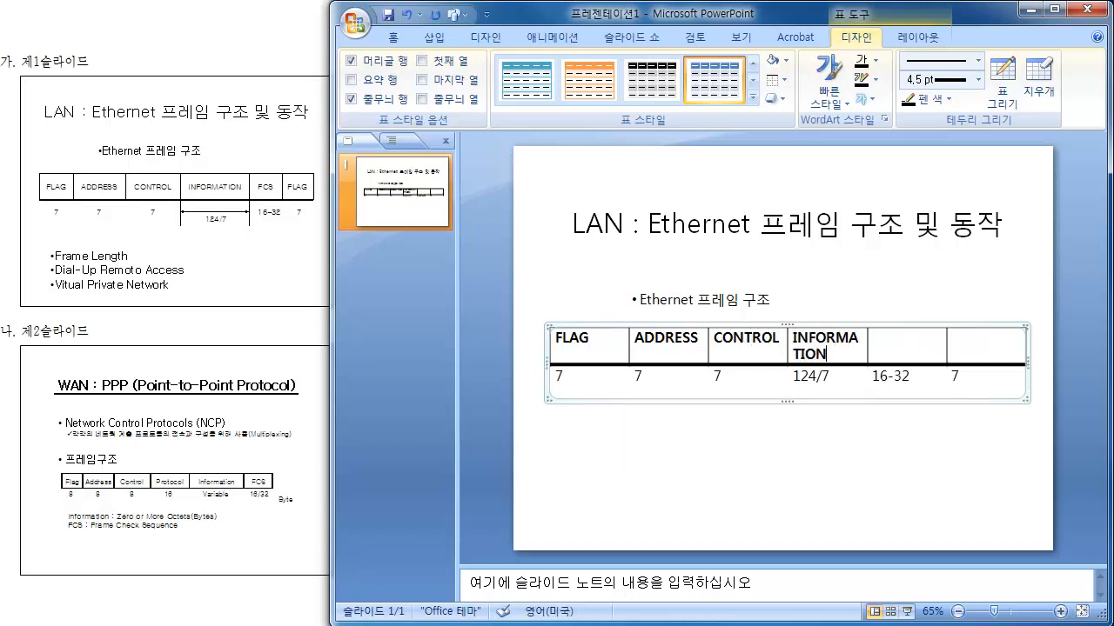
key(Tab)
text(FCS)
key(Tab)
text(F)
Set all the table text to 14 pt and remove its bold formatting.
drag(565, 348, 950, 380)
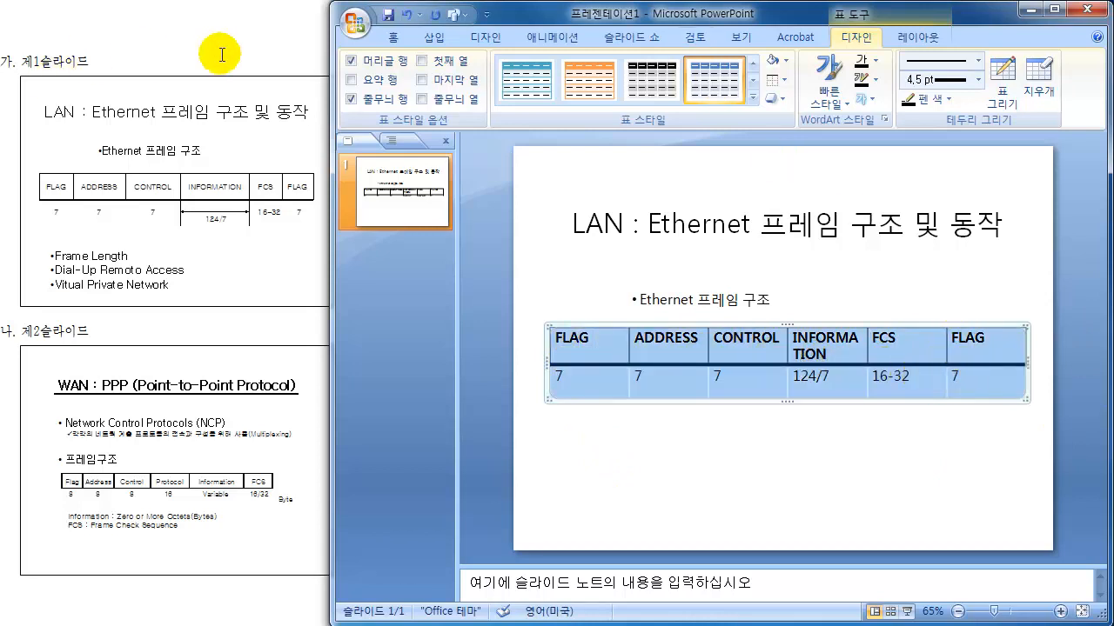
click(394, 37)
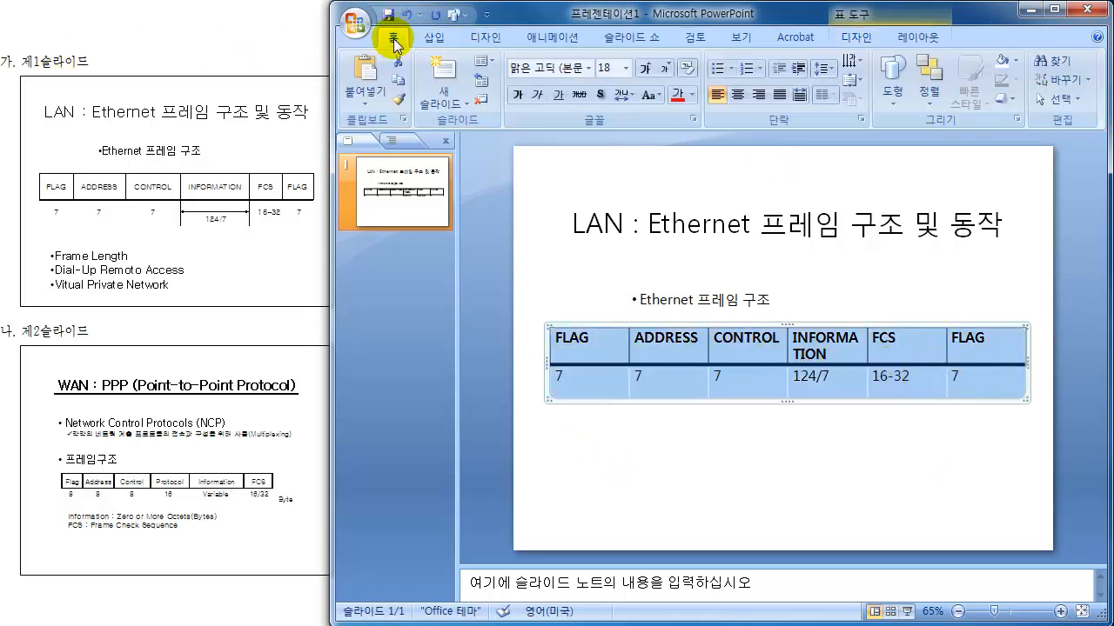
click(625, 67)
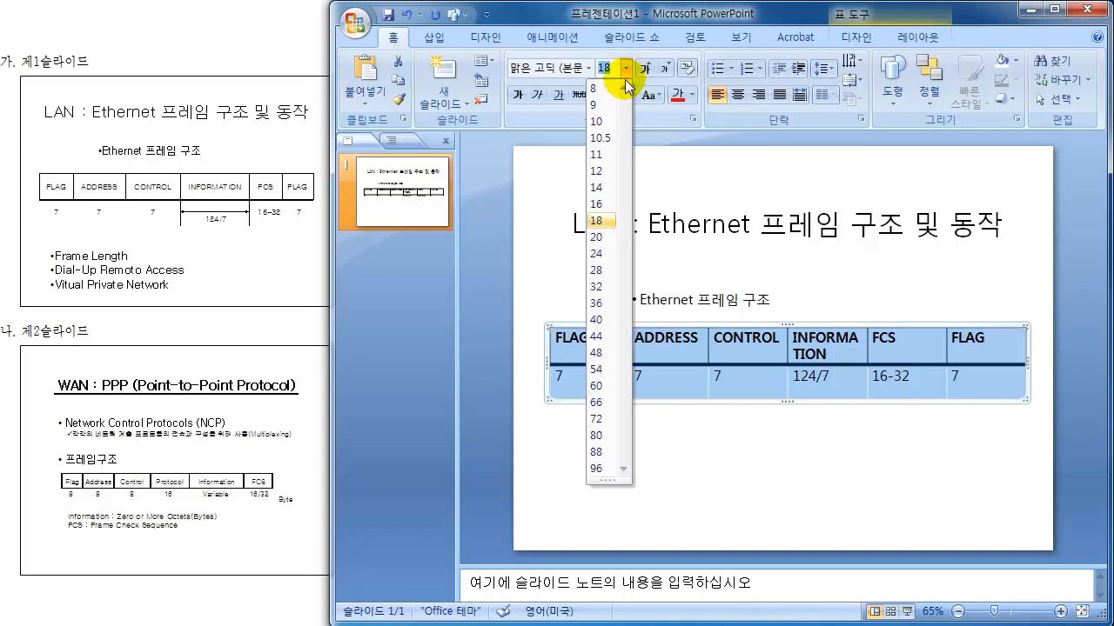
click(596, 187)
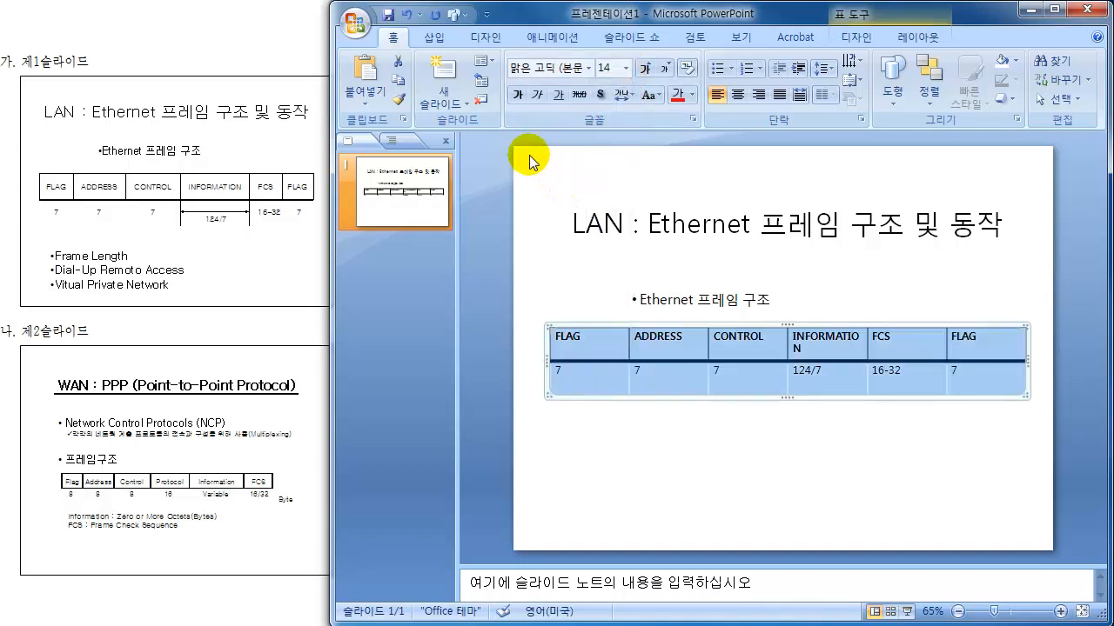
click(517, 98)
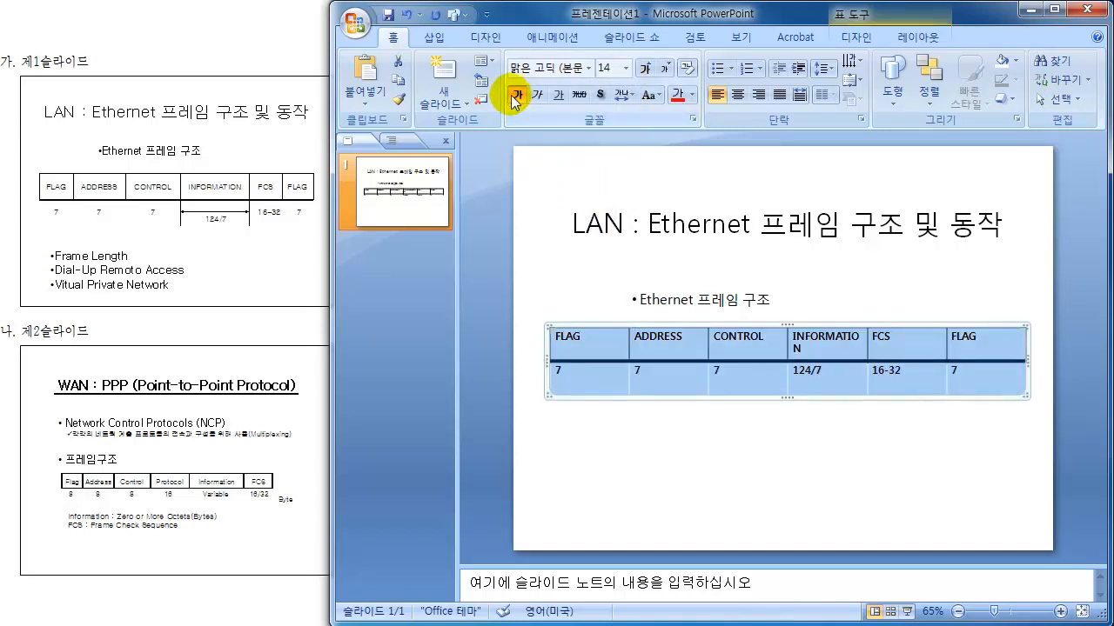
click(517, 98)
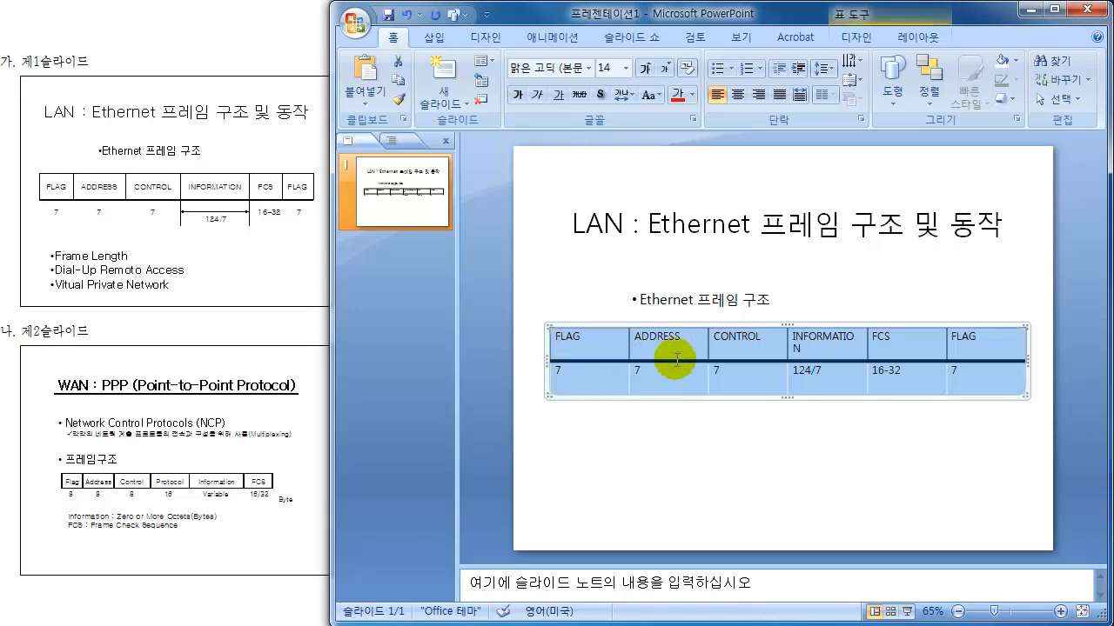
Center the text of all table cells horizontally and align it to the middle vertically.
click(737, 96)
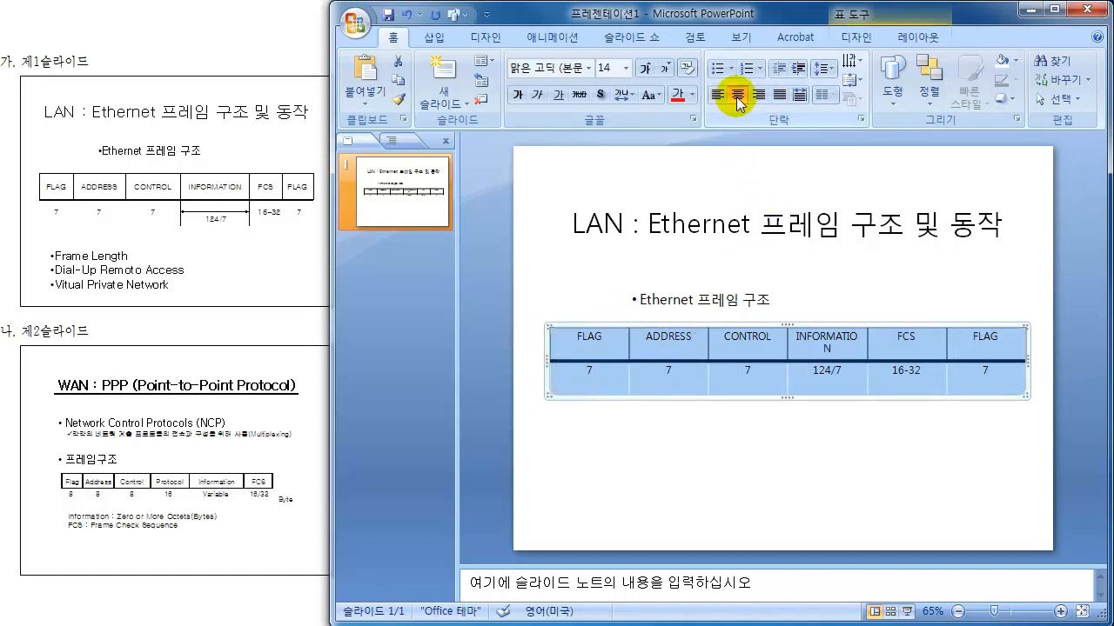
click(850, 81)
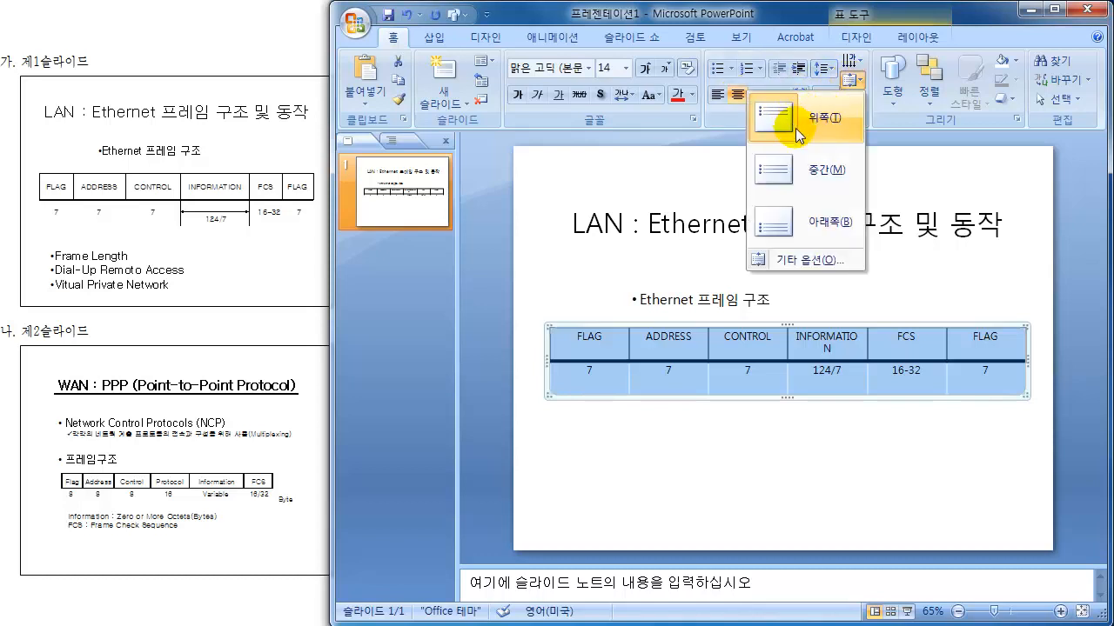
click(814, 179)
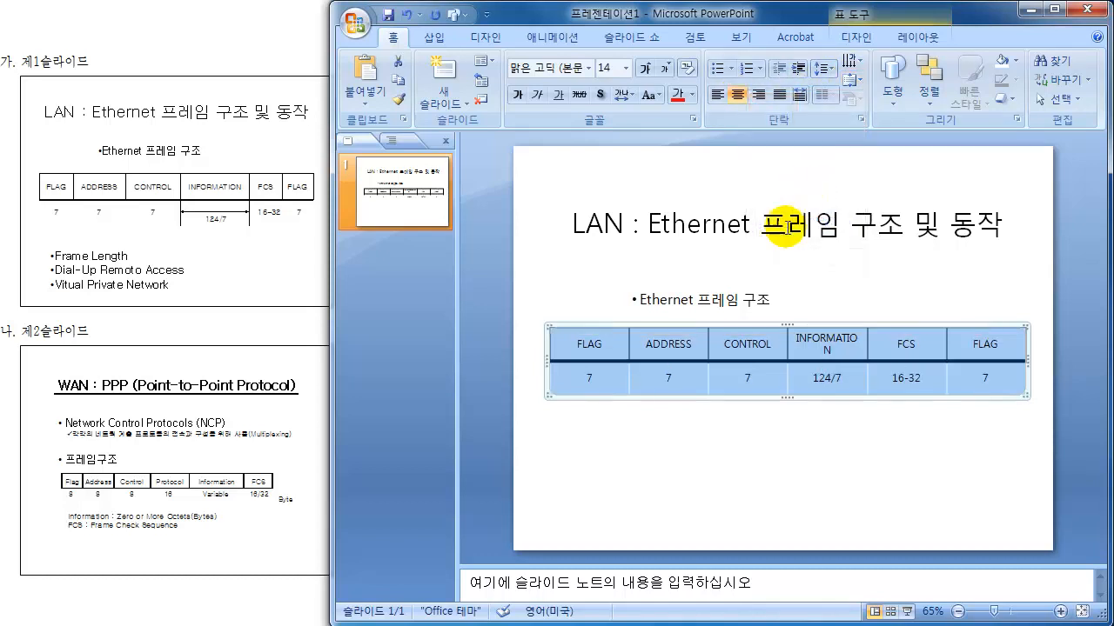
click(682, 457)
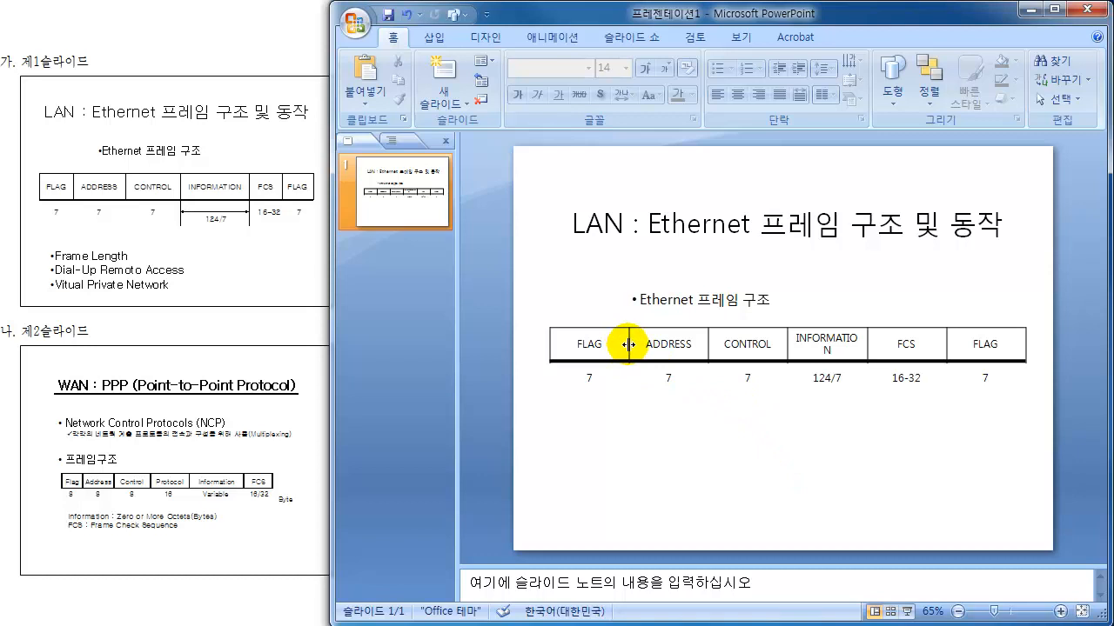
Adjust the column widths, narrowing both FLAG columns, CONTROL and FCS and widening INFORMATION so its heading fits on one line.
drag(628, 344, 601, 344)
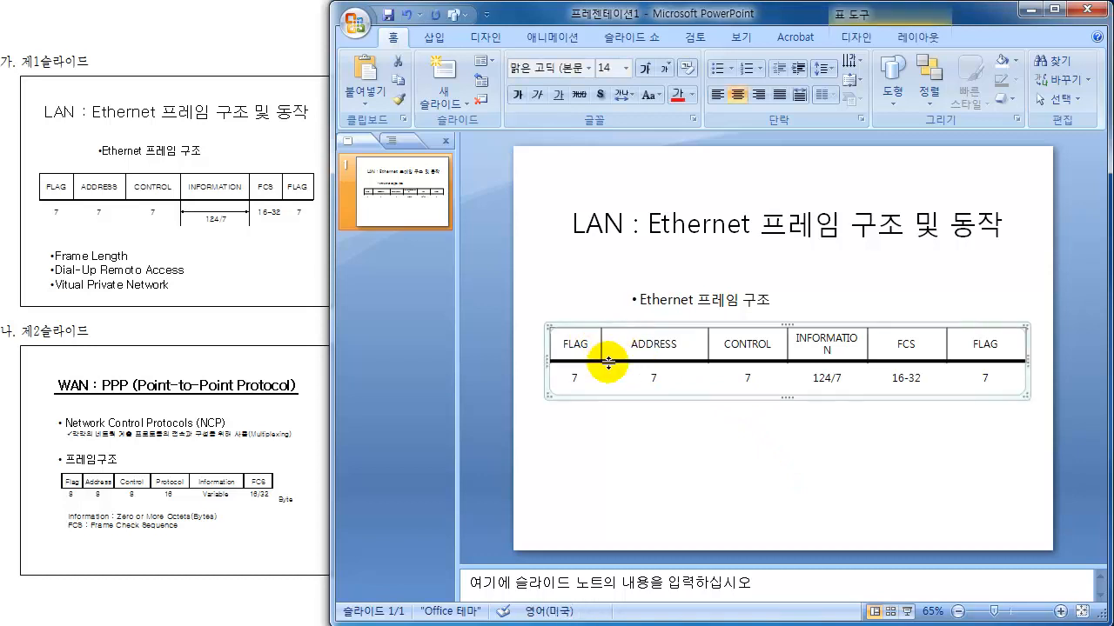
drag(706, 342, 687, 342)
drag(786, 343, 757, 342)
drag(867, 344, 877, 343)
drag(946, 342, 962, 343)
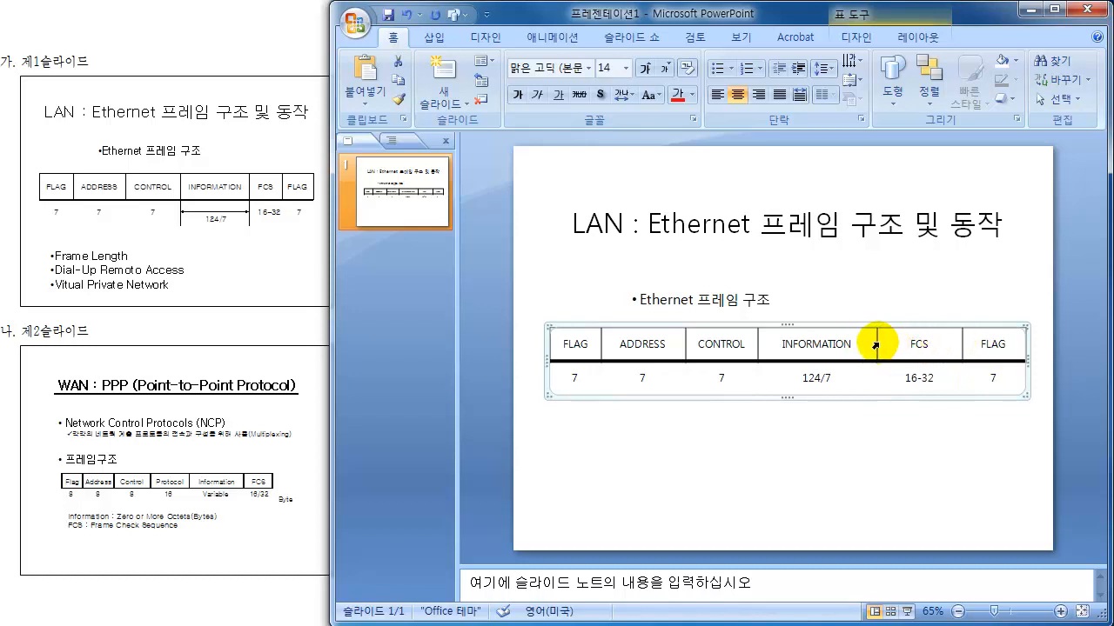
drag(875, 343, 893, 343)
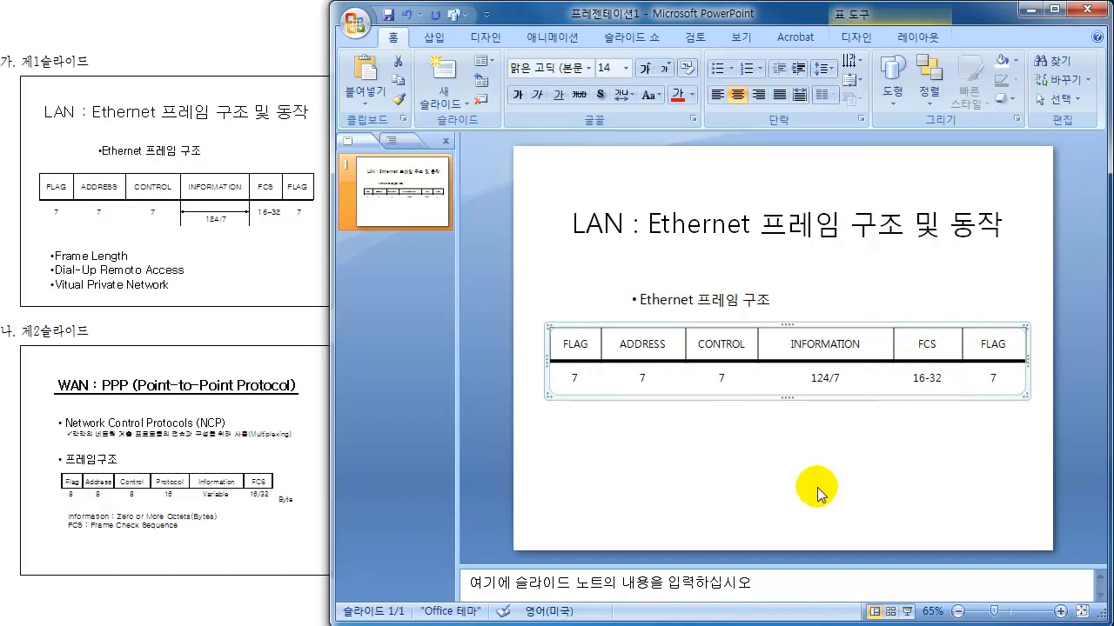
click(822, 487)
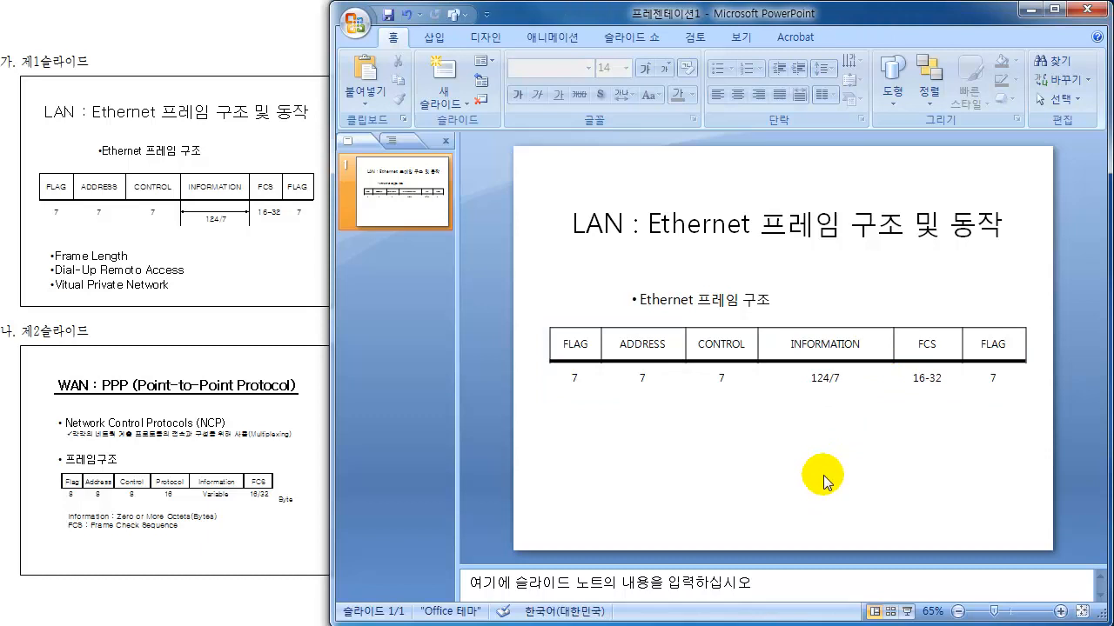
Insert one blank line above 124/7 in its cell to push the value lower.
click(809, 378)
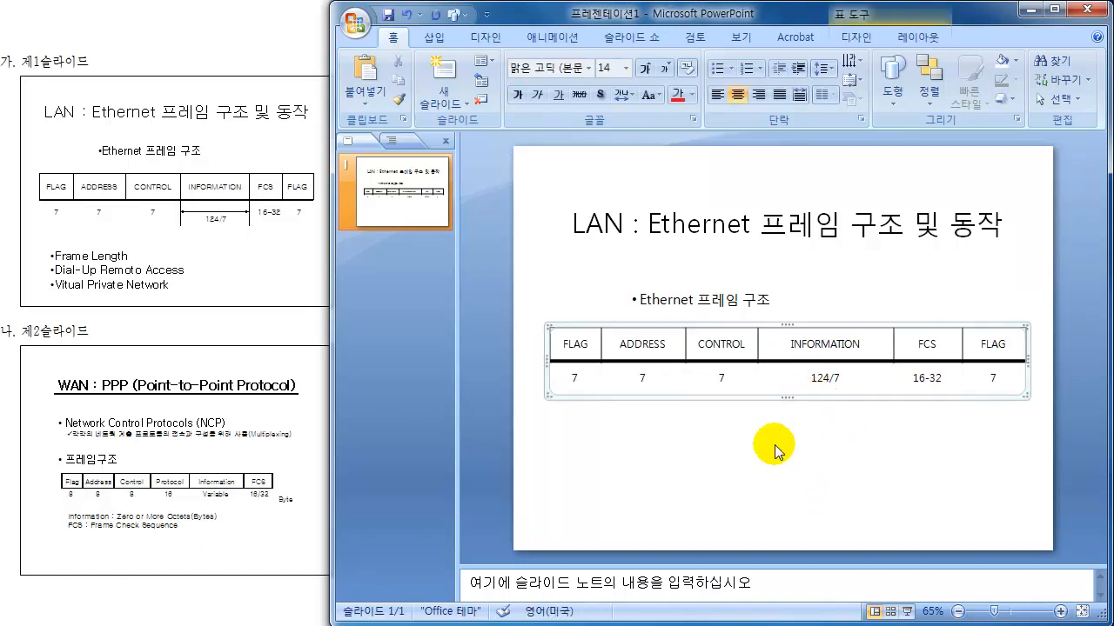
key(Return)
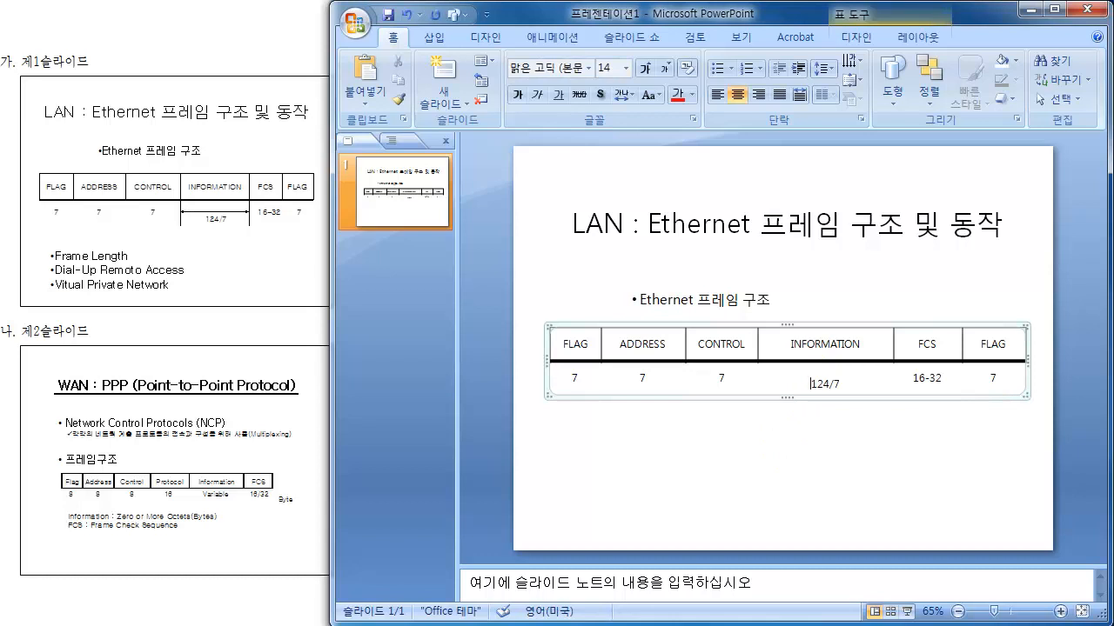
key(Return)
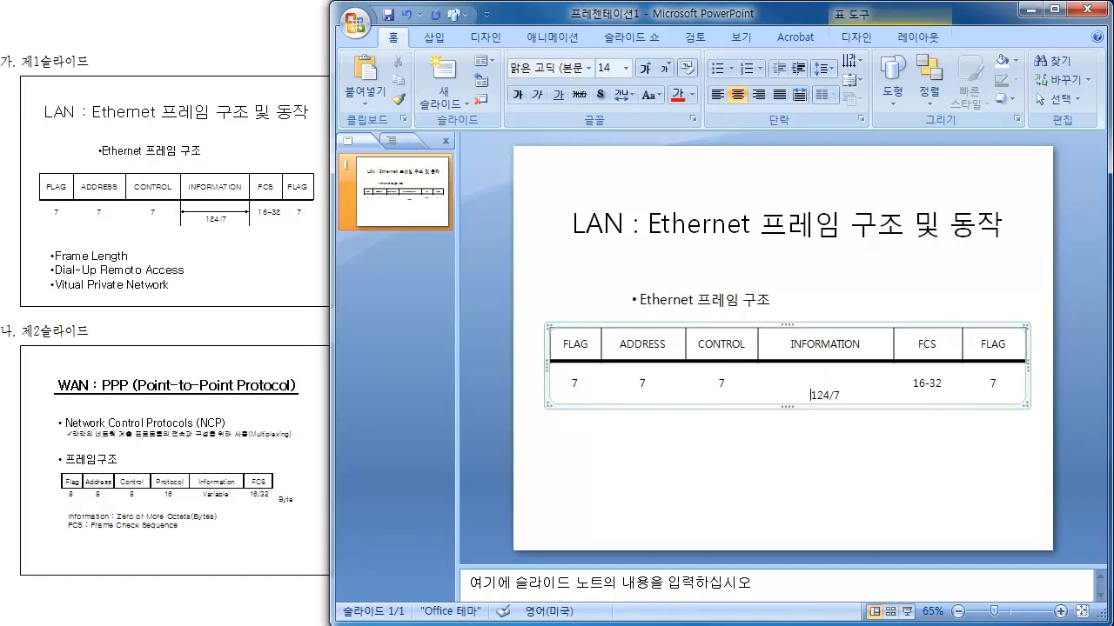
key(BackSpace)
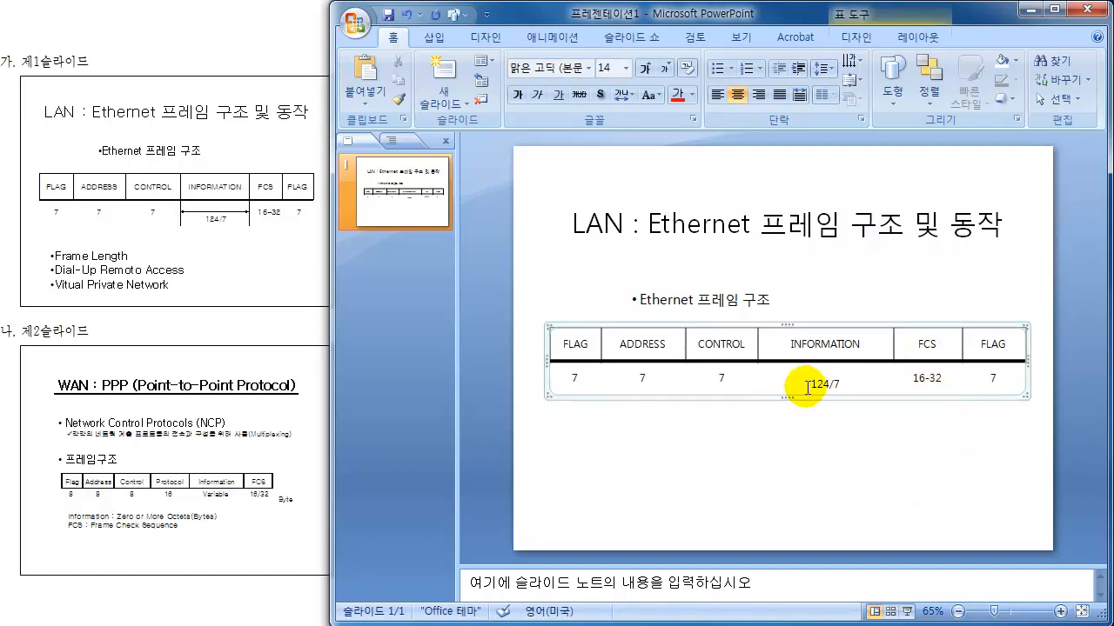
Add solid 0.25 pt left and right borders to the 124/7 cell.
click(855, 38)
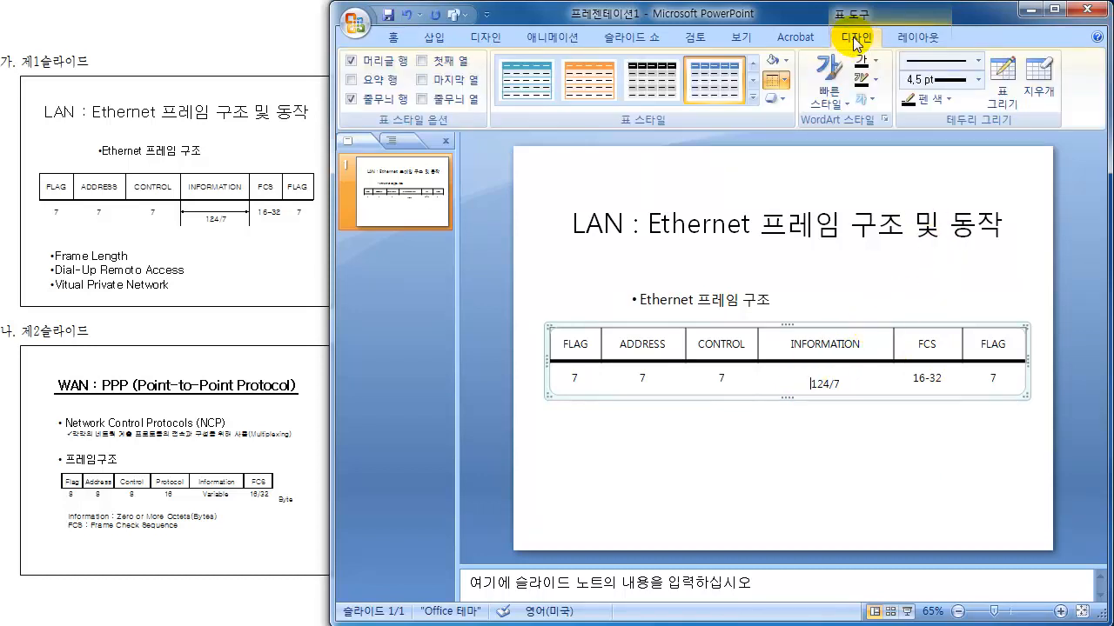
click(941, 63)
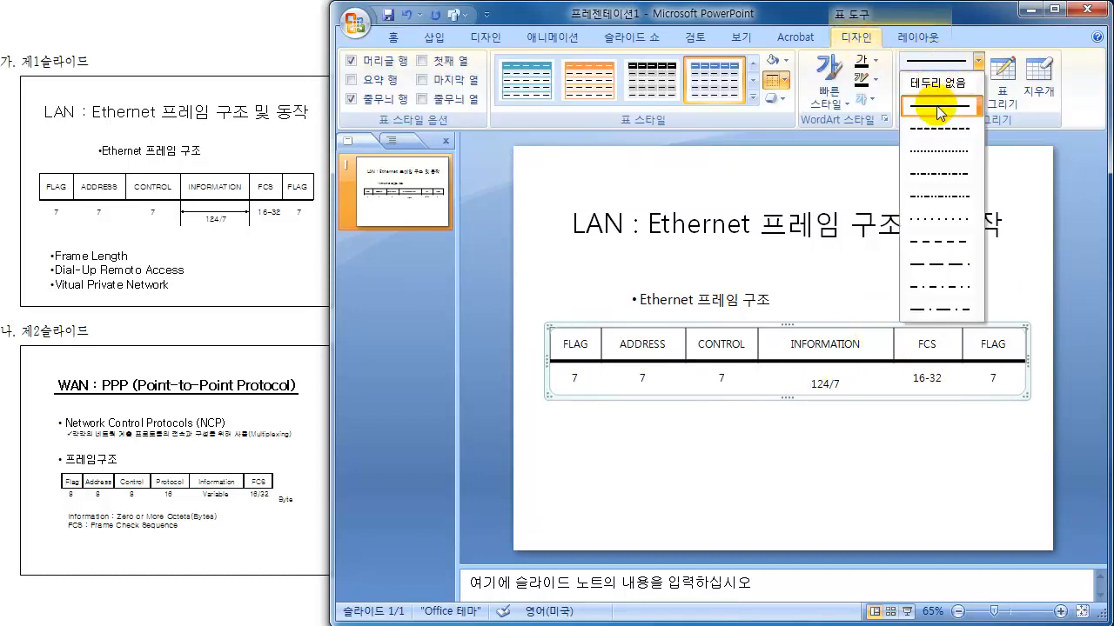
click(940, 110)
click(945, 82)
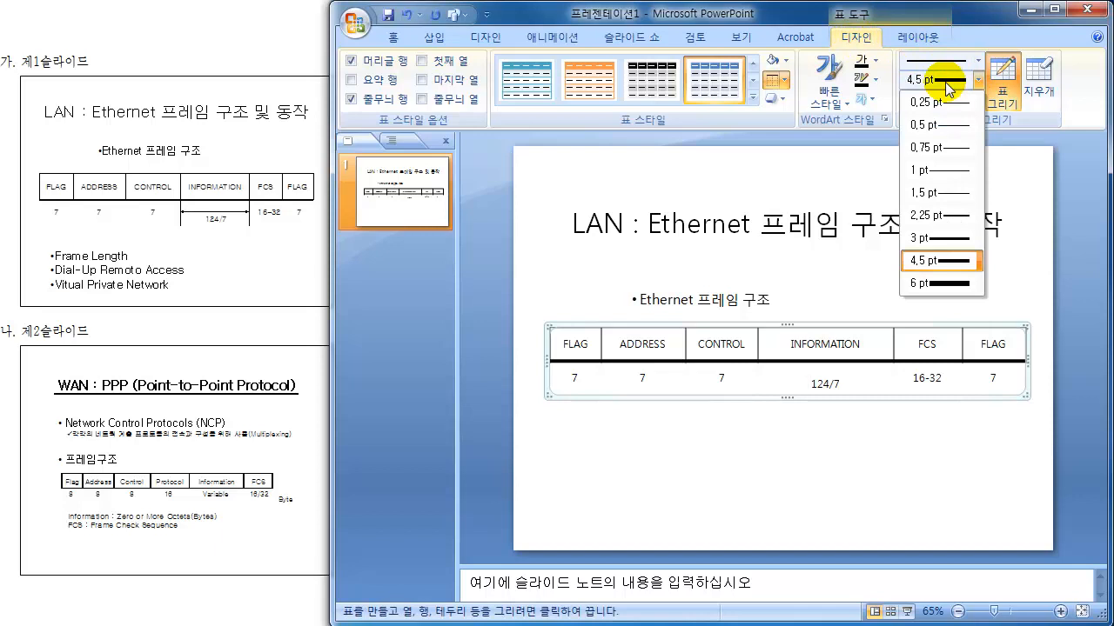
click(929, 103)
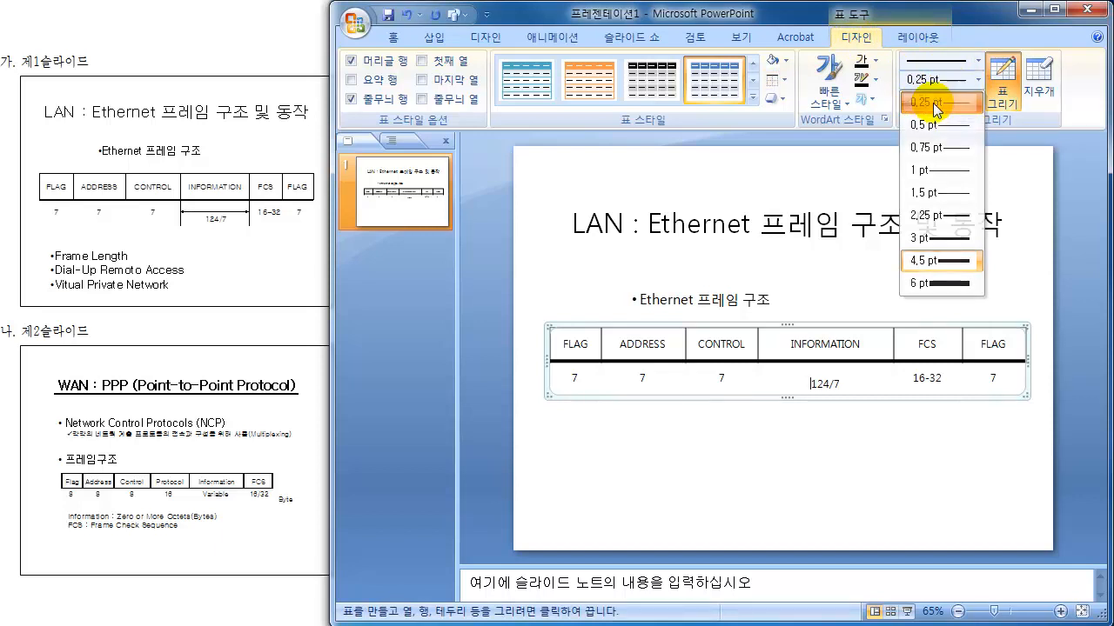
click(784, 80)
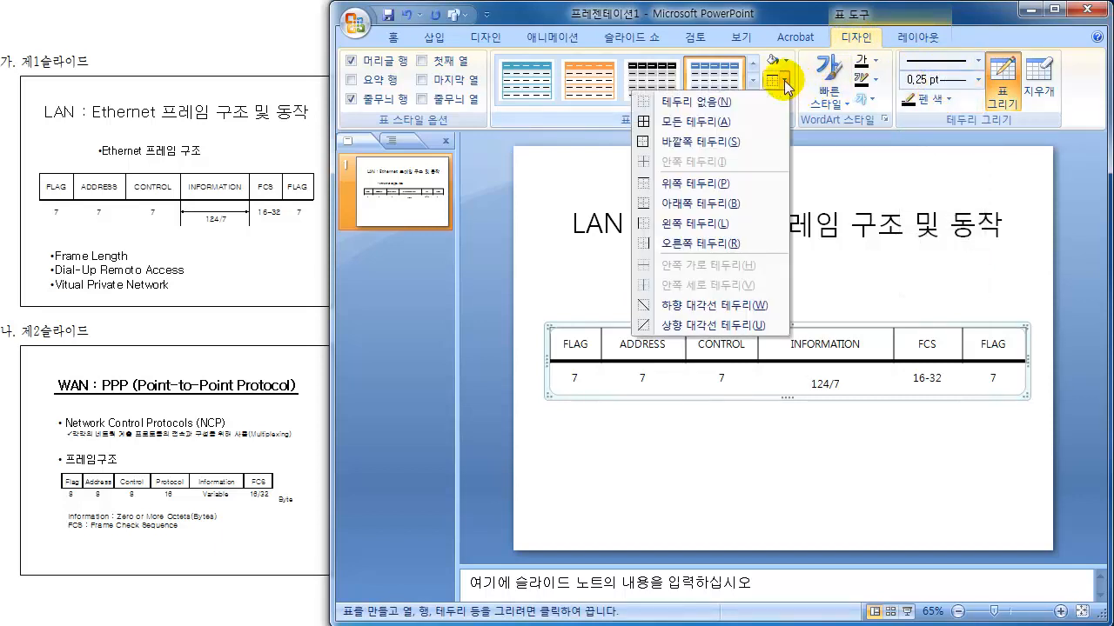
click(691, 223)
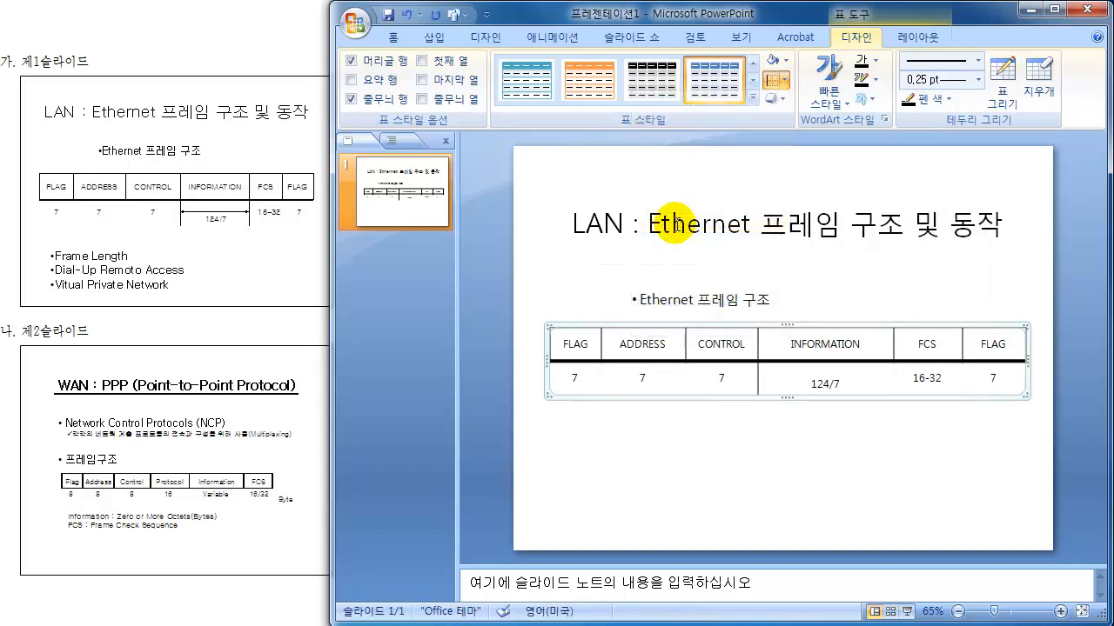
click(785, 81)
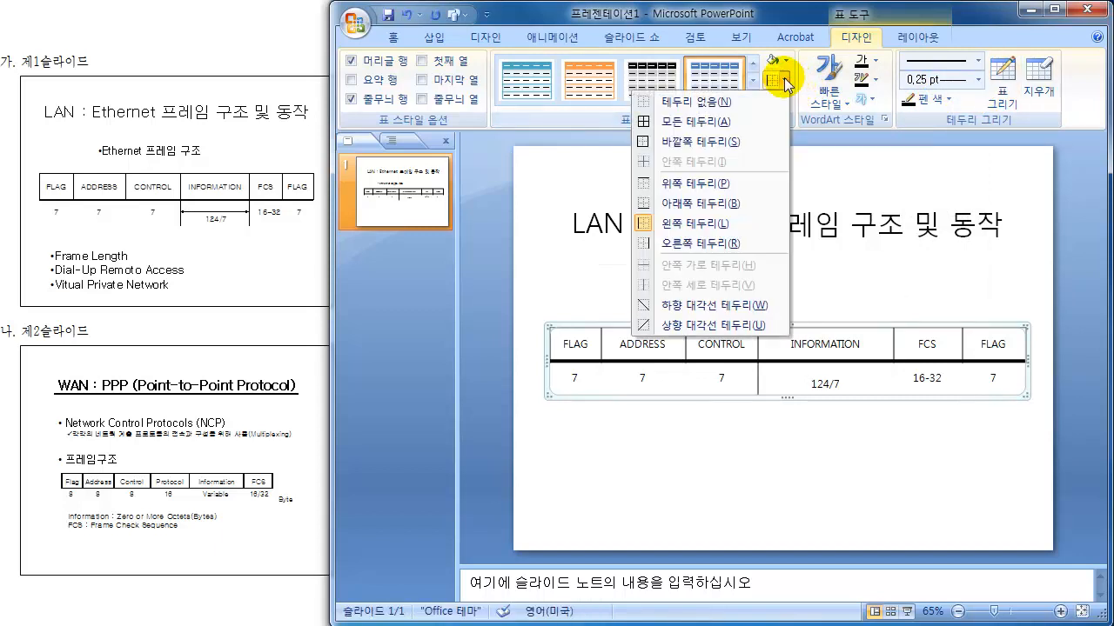
click(696, 244)
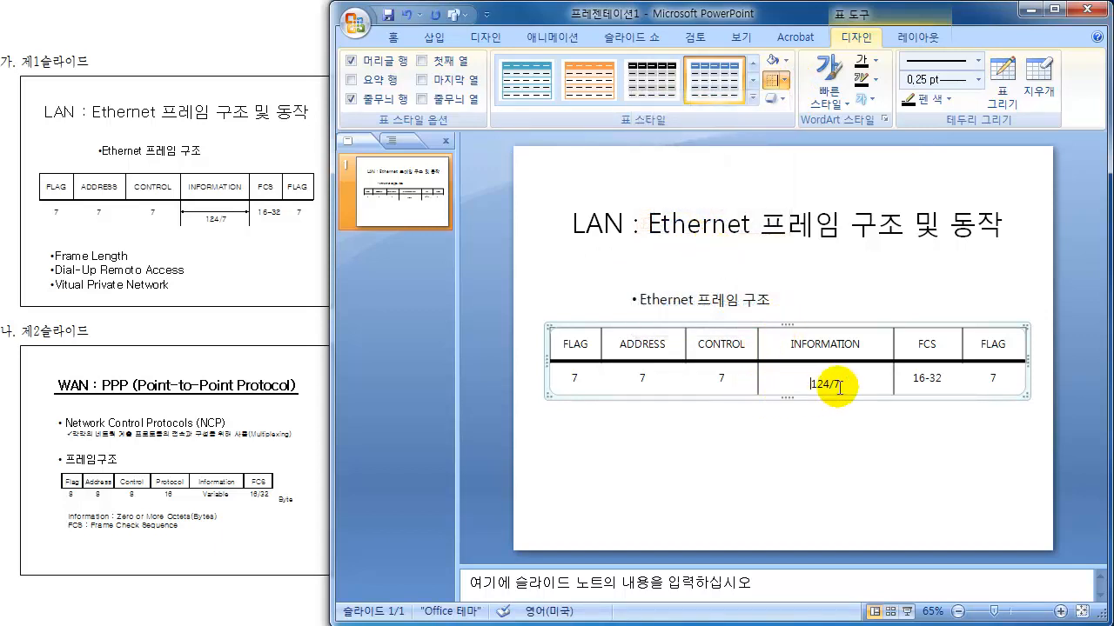
click(811, 426)
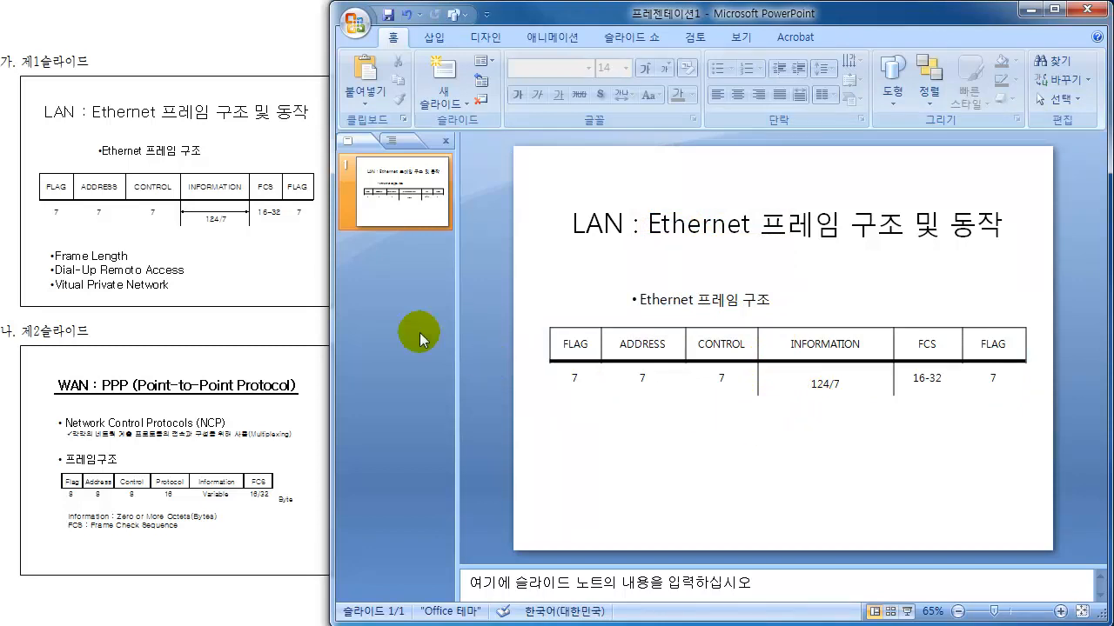
Draw a horizontal double-headed arrow about 6.4 cm long above 124/7, spanning between the cell's left and right borders.
click(435, 38)
click(514, 74)
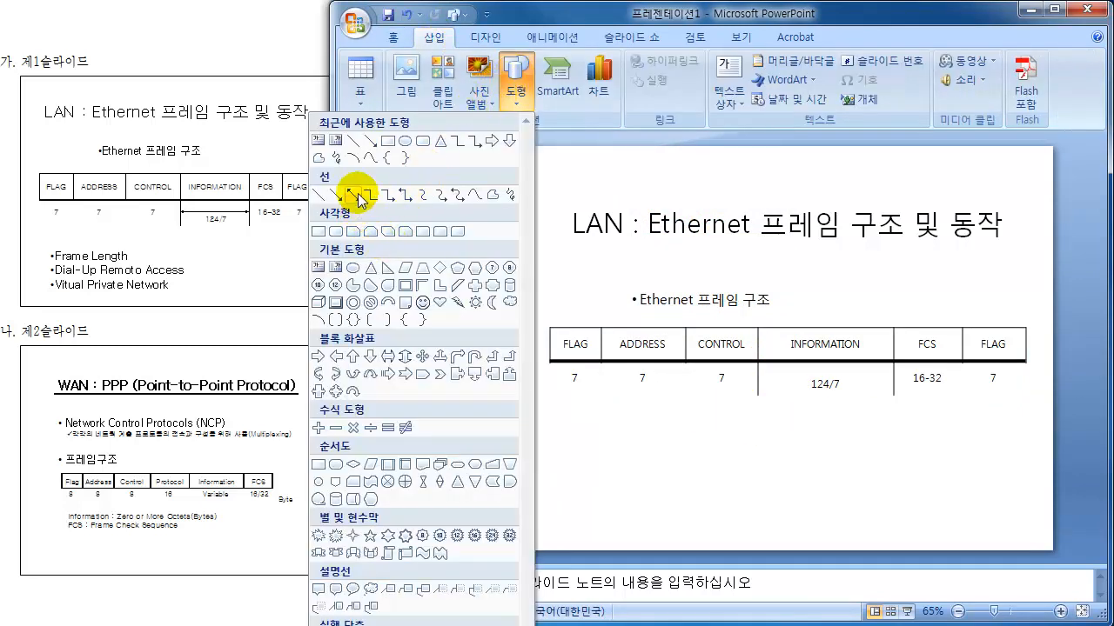
click(354, 192)
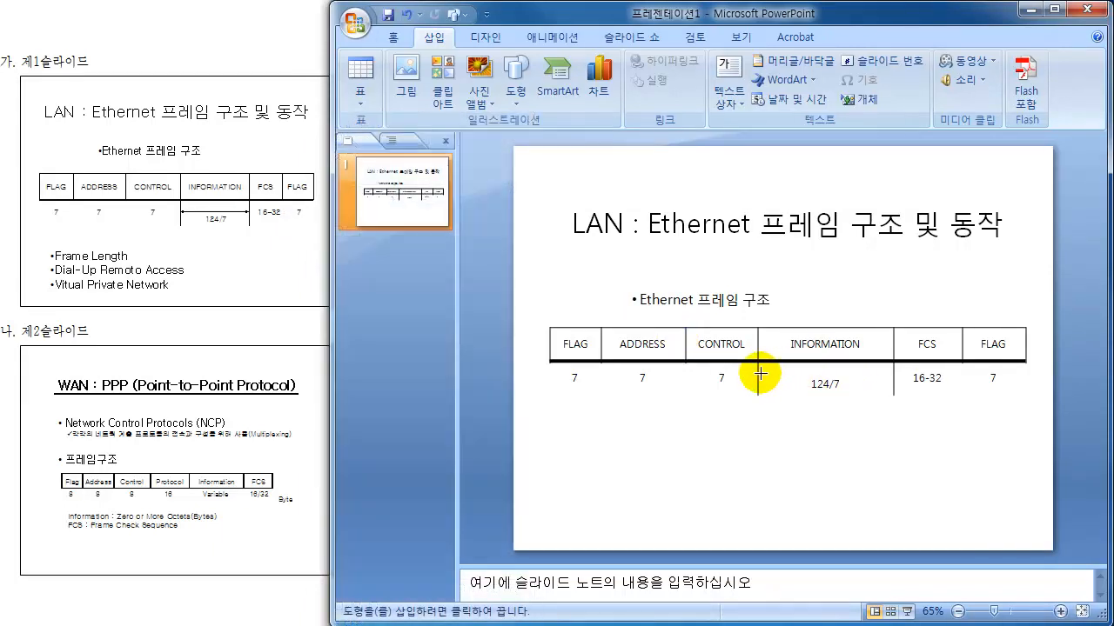
drag(759, 374, 893, 374)
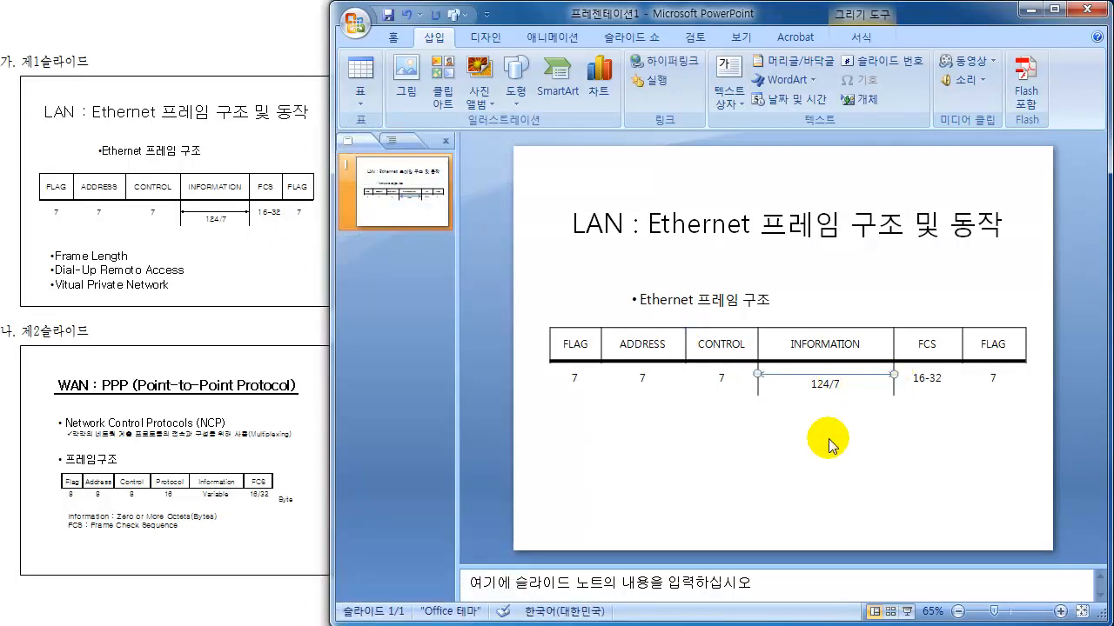
Set the outline colour of the double-headed arrow to black.
double_click(864, 378)
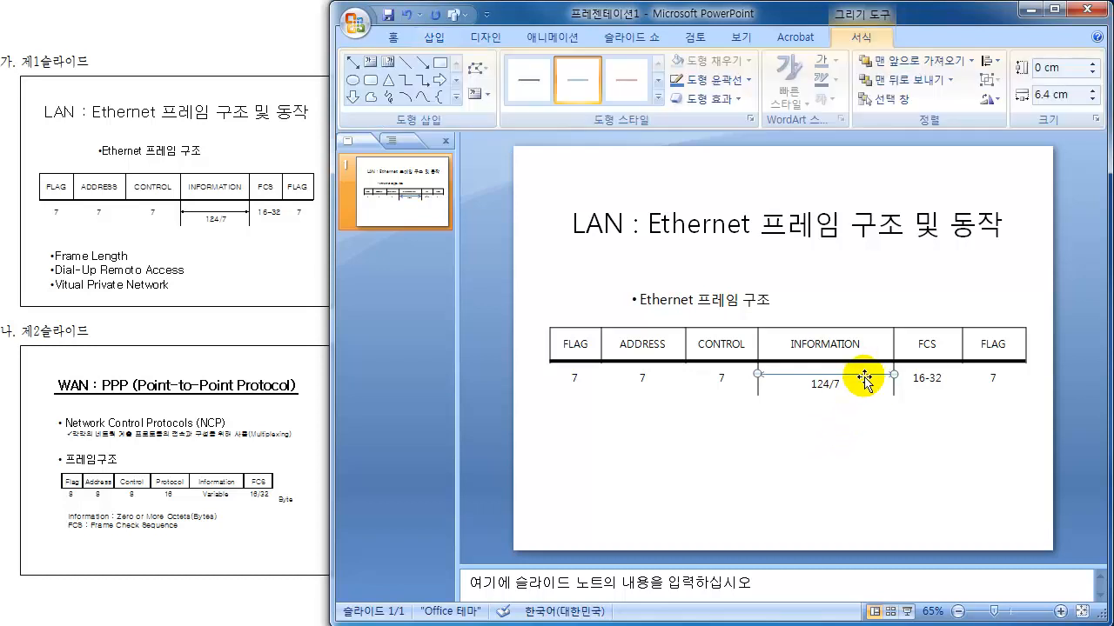
click(719, 81)
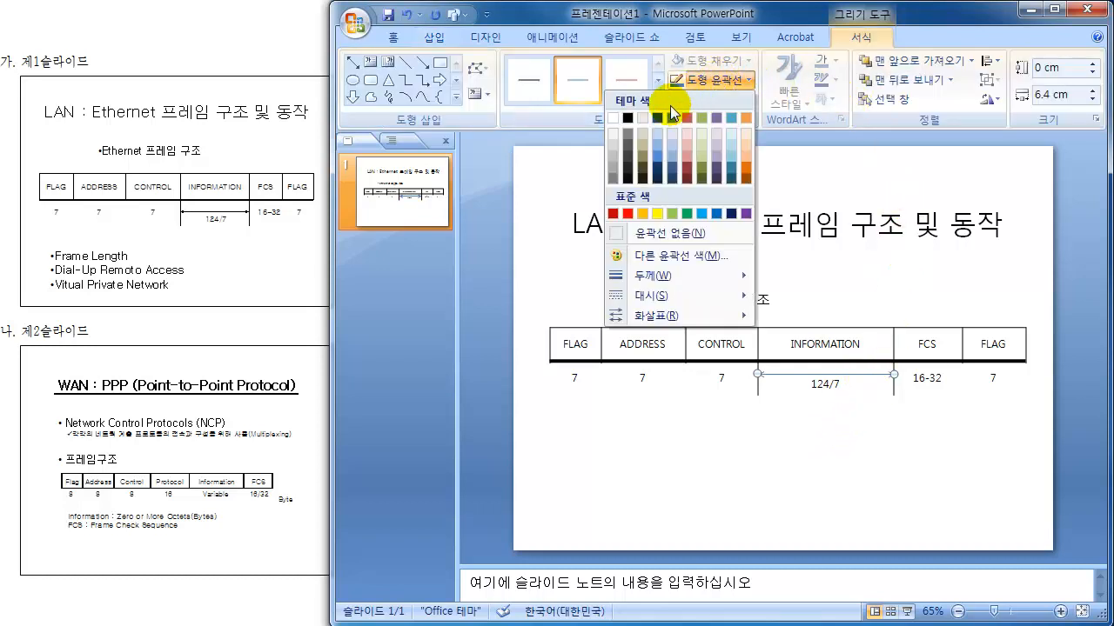
click(719, 441)
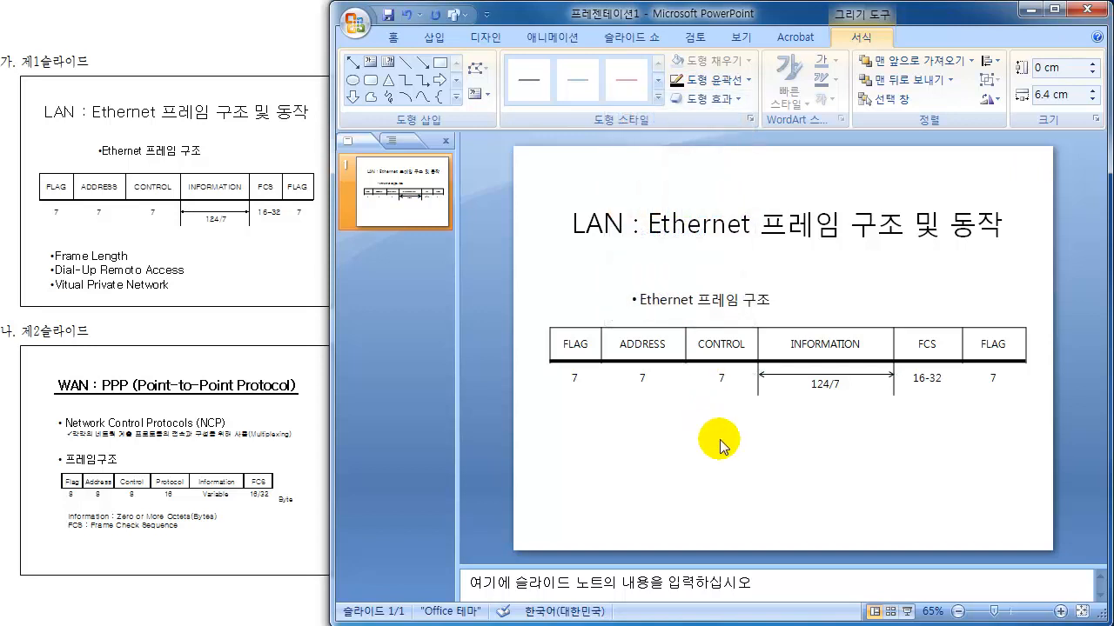
click(719, 444)
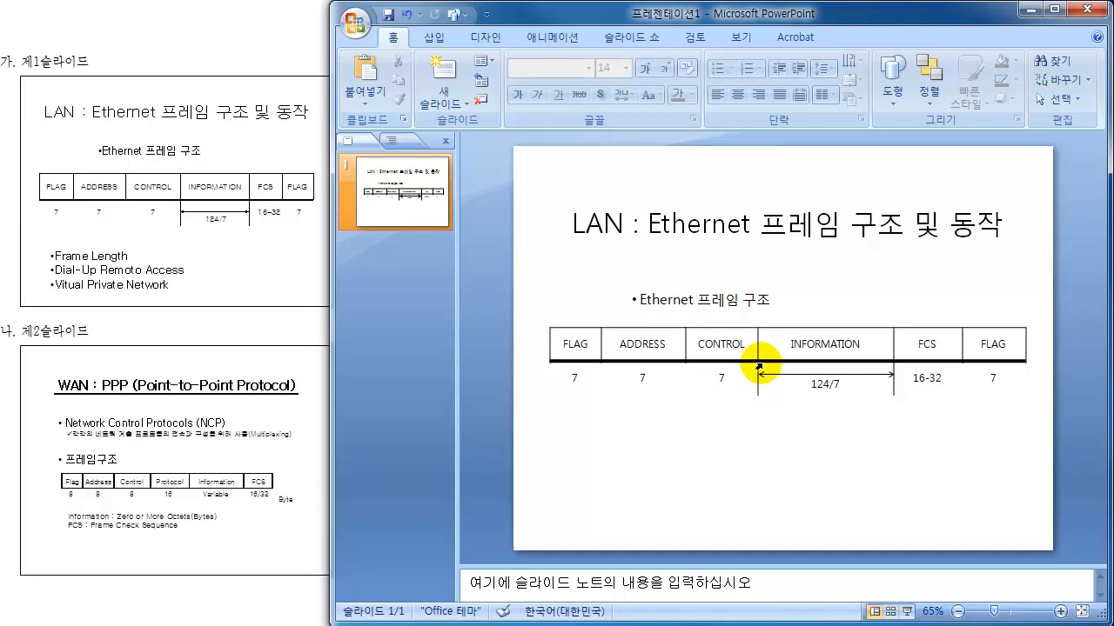
Copy the "Ethernet 프레임 구조" bullet text box to below the table's left part and clear the copy's text.
click(735, 303)
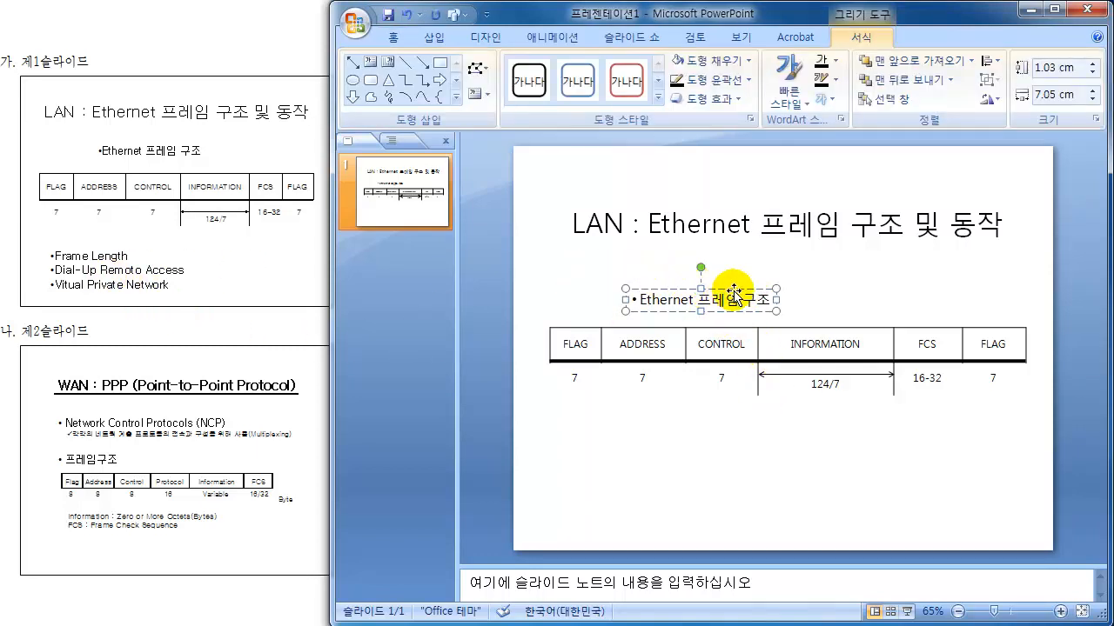
drag(732, 289, 683, 424)
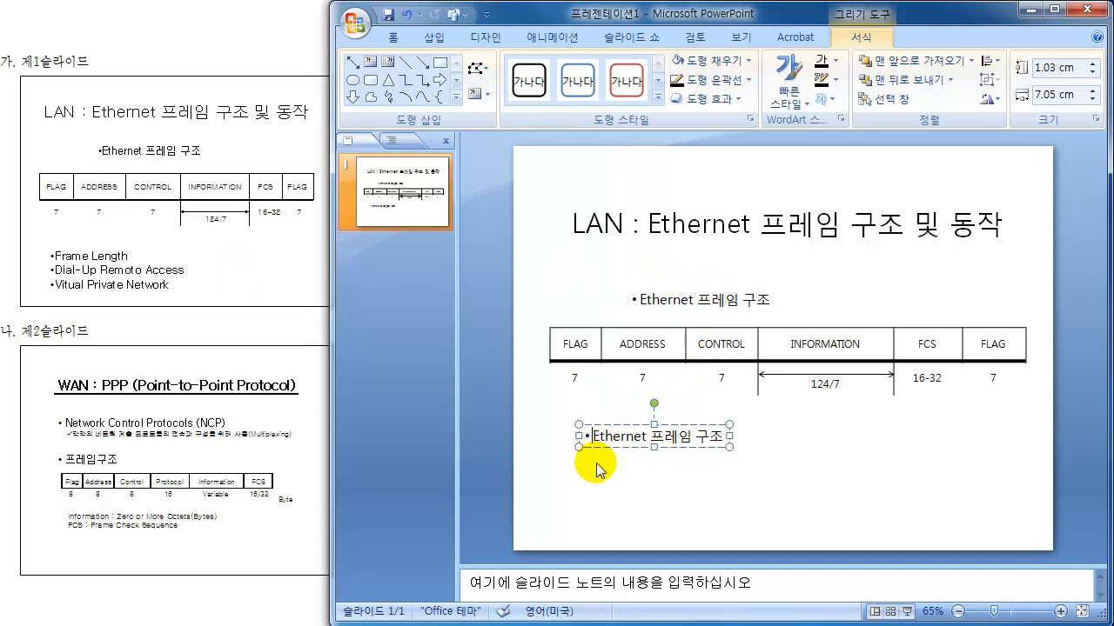
key(ctrl+a)
key(Delete)
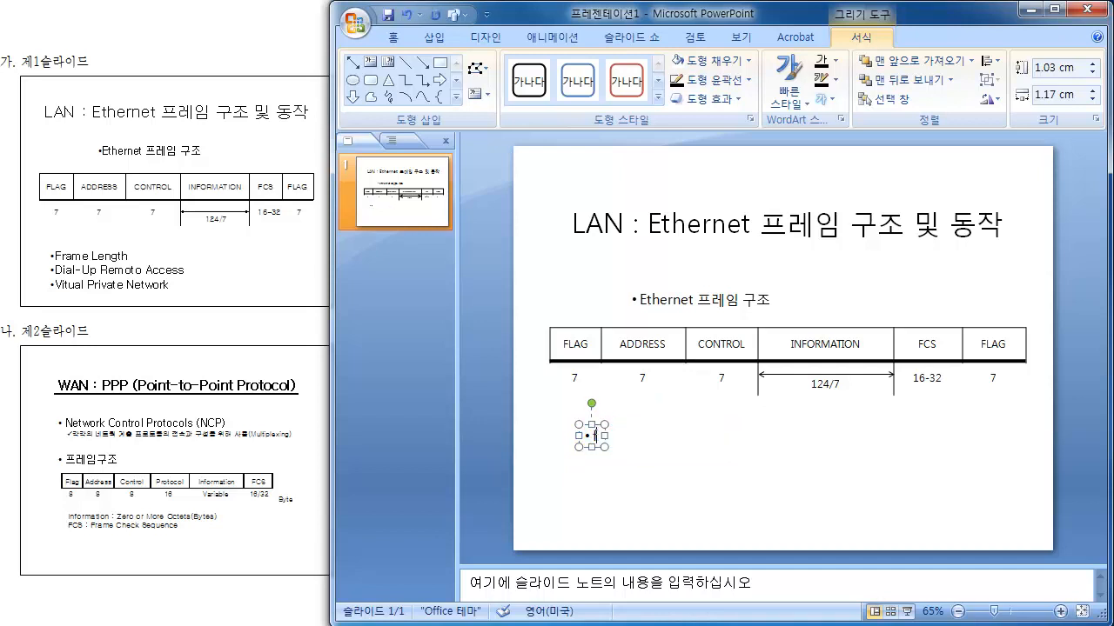
Enter three bullets in the copied text box: "Frame Length", "Dial-Up Remoto Access" and "Virtual Private Network".
text(Frame )
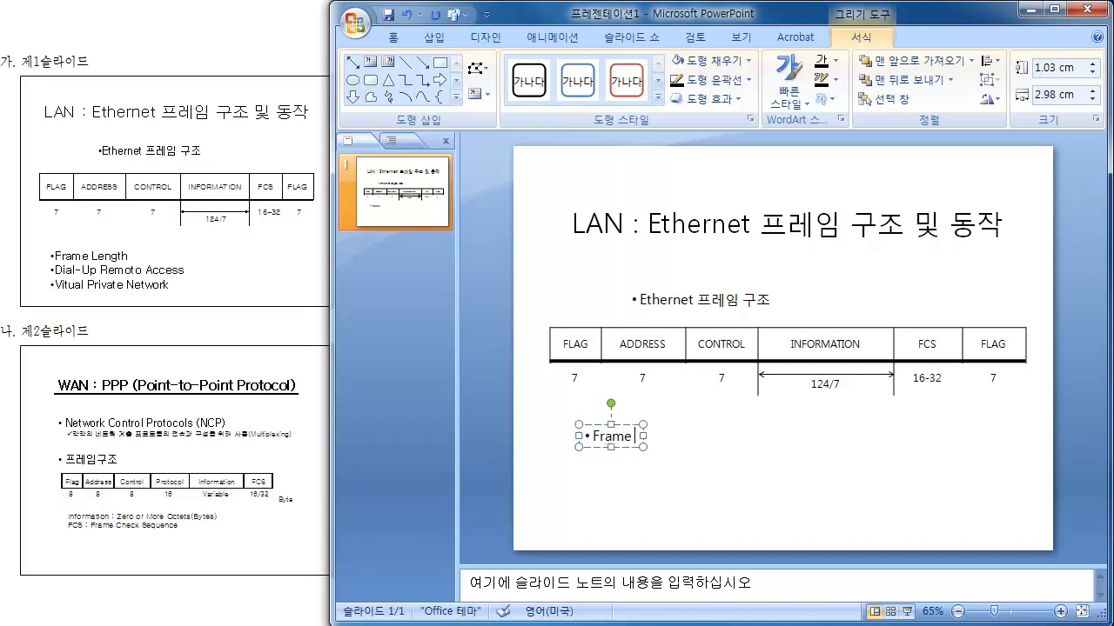
text(Length)
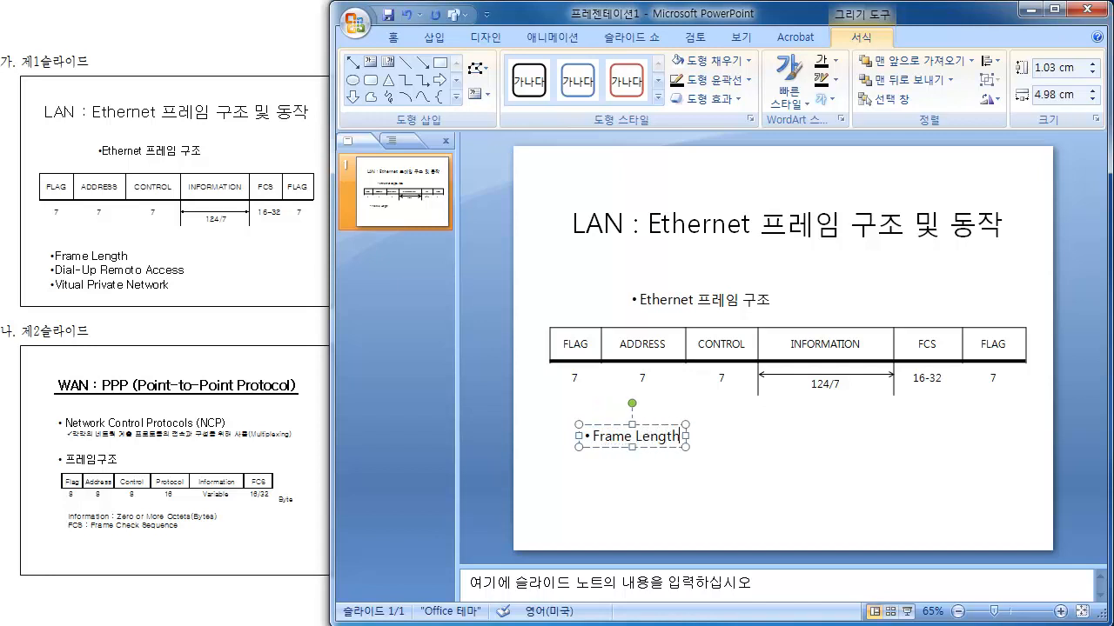
key(Return)
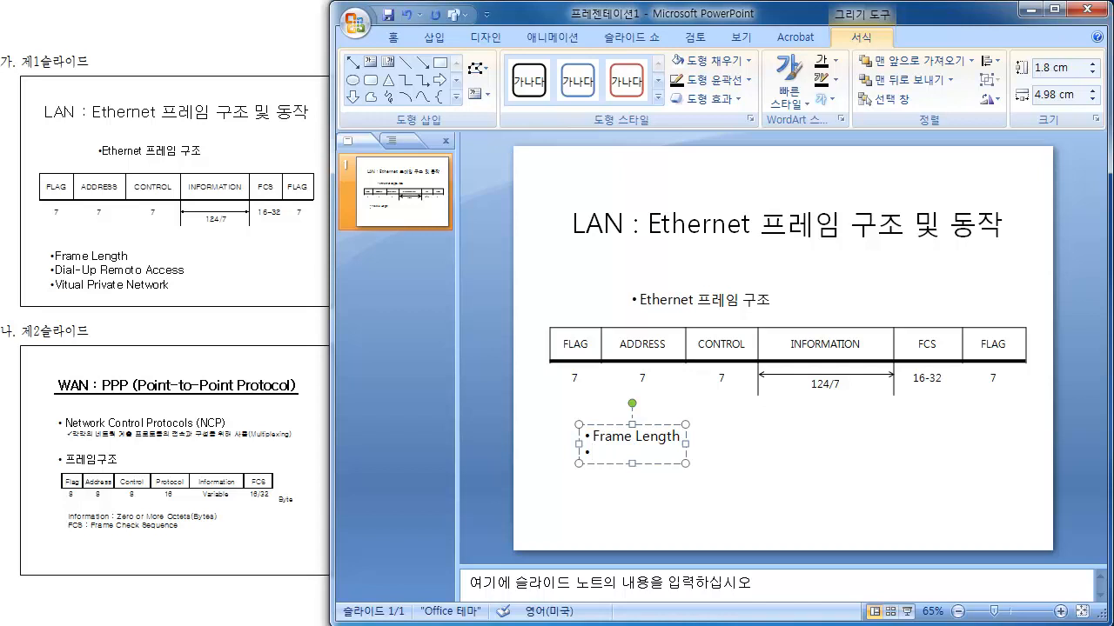
text(Dial-Up Remoto)
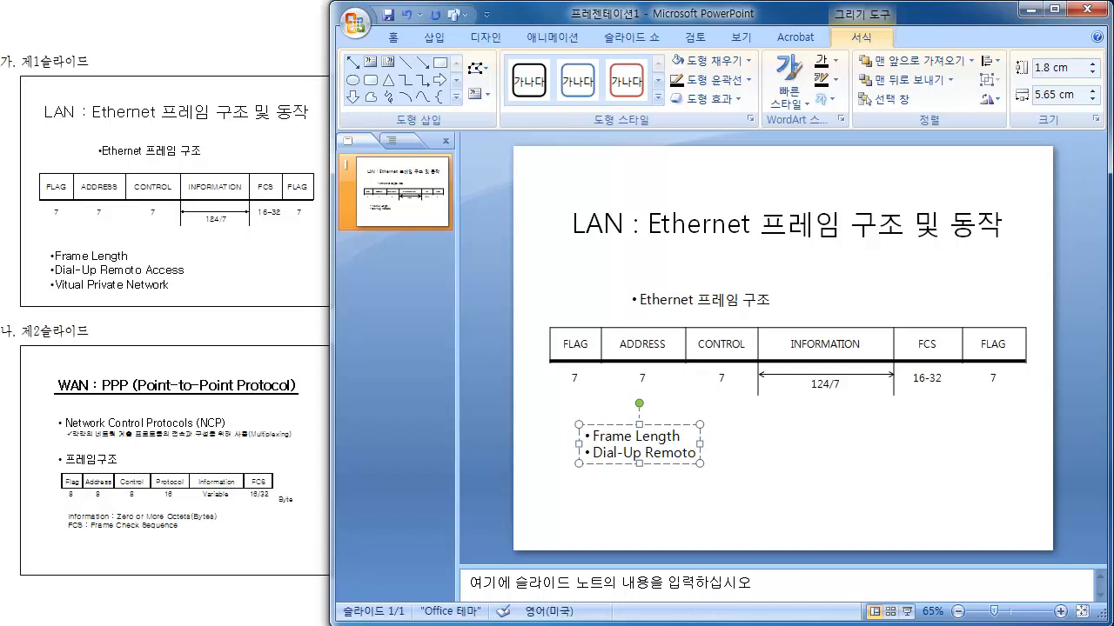
text( A)
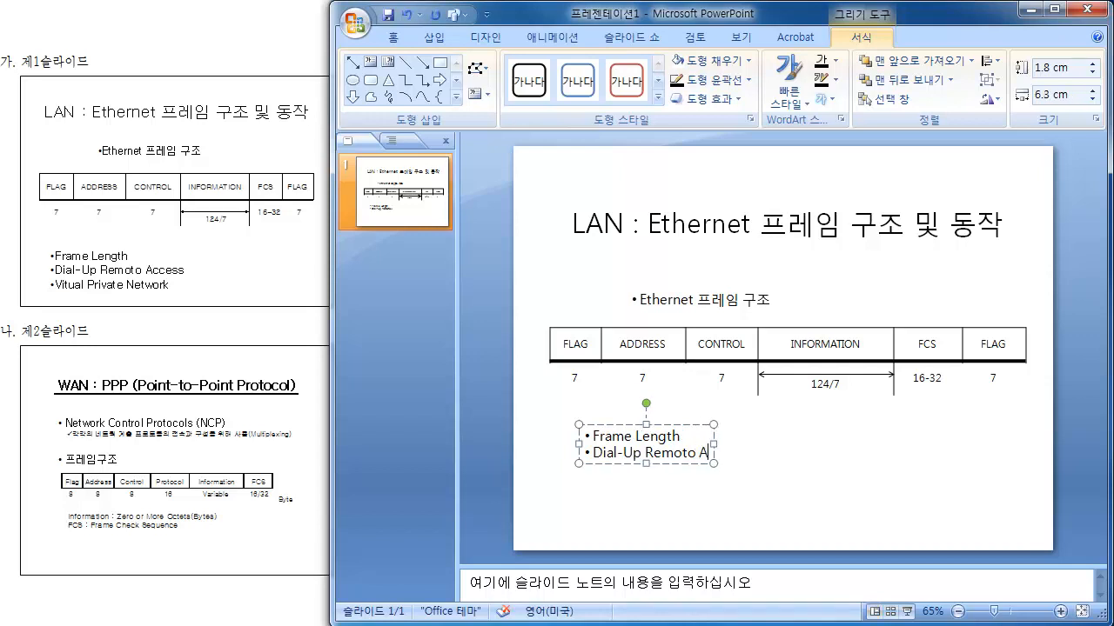
text(ccess)
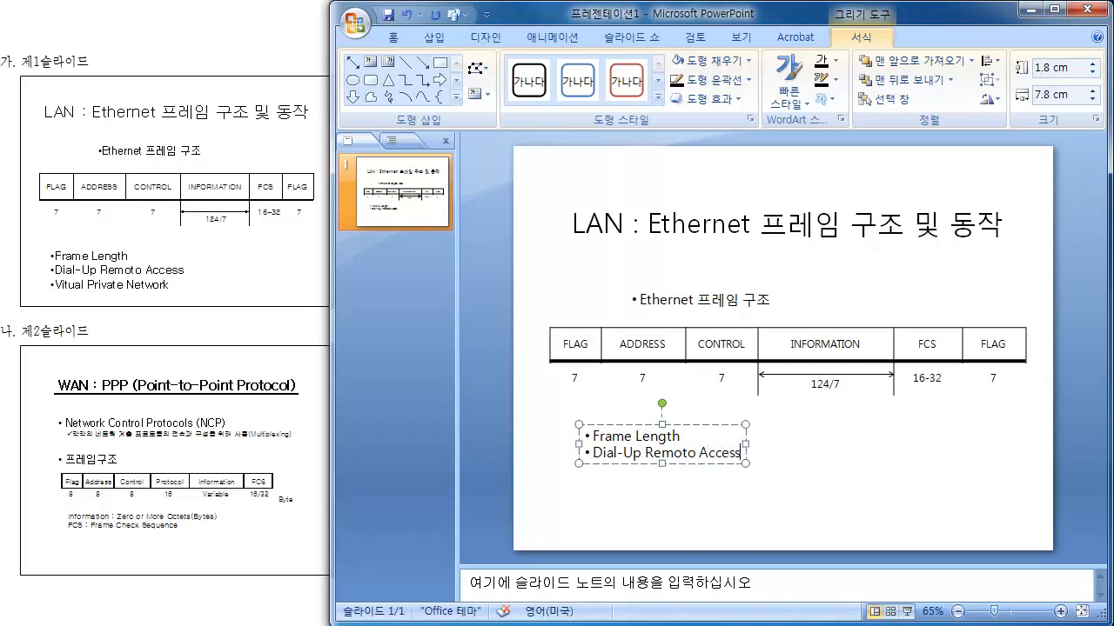
key(Return)
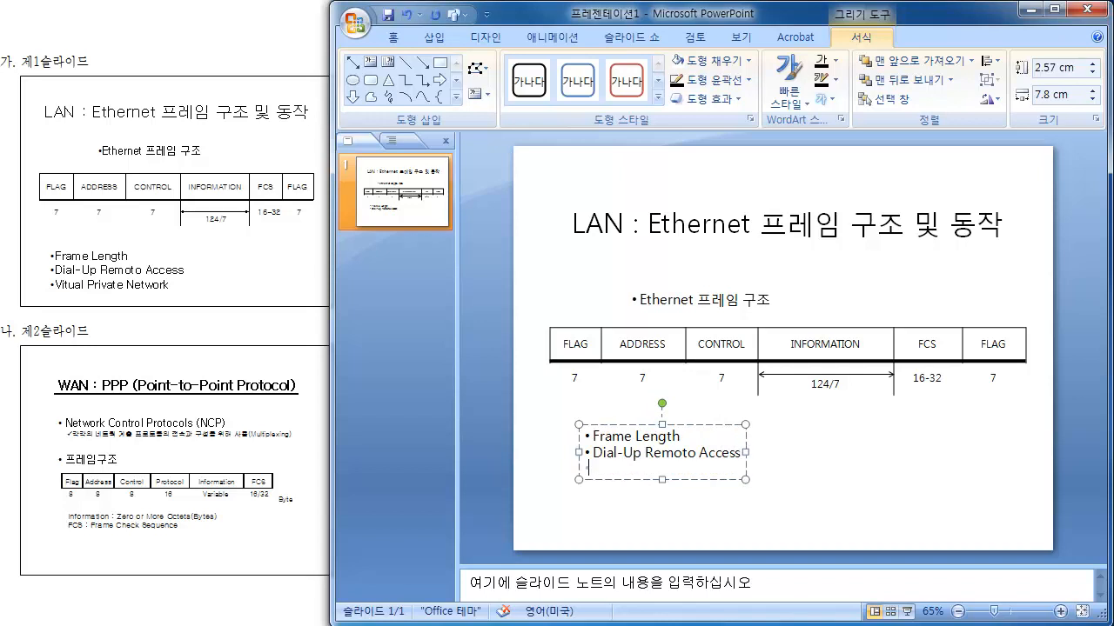
text(Virtual Private Network)
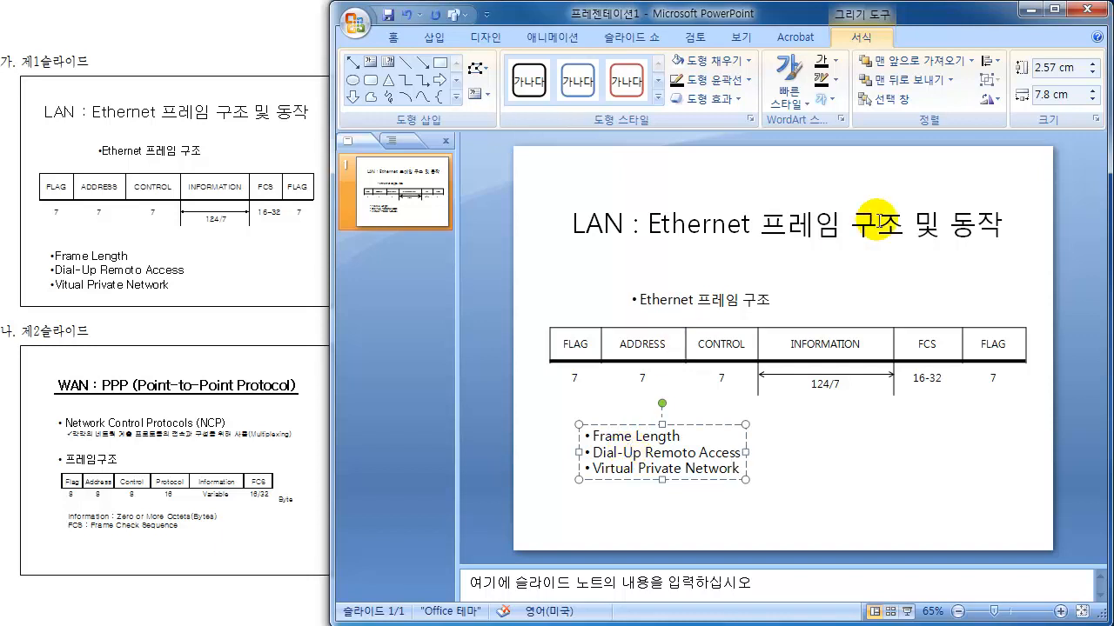
click(42, 243)
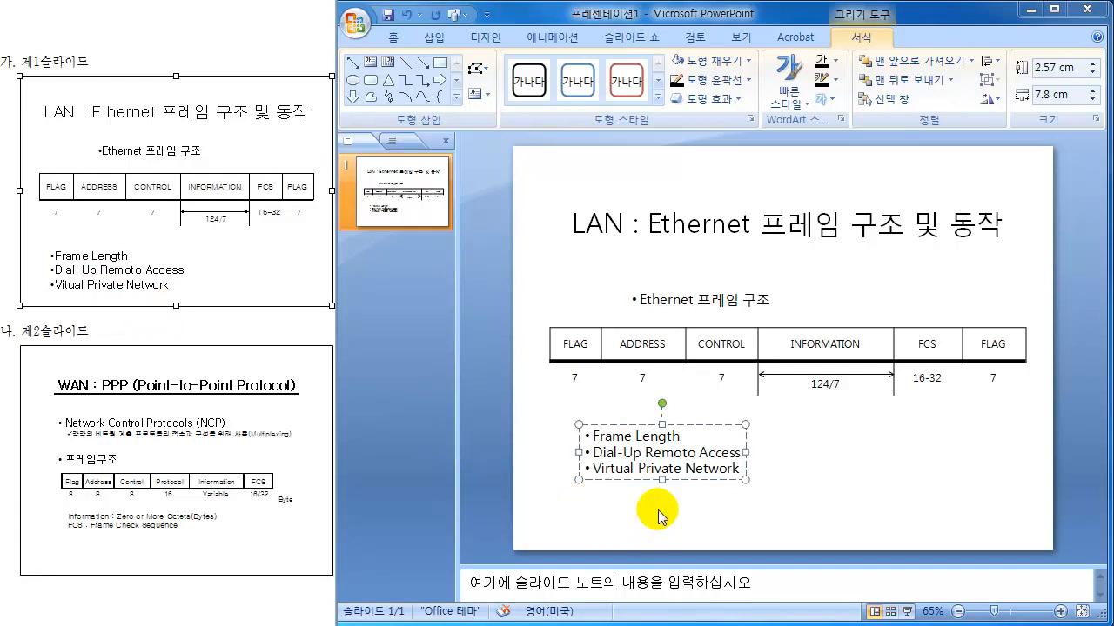
click(832, 499)
click(931, 472)
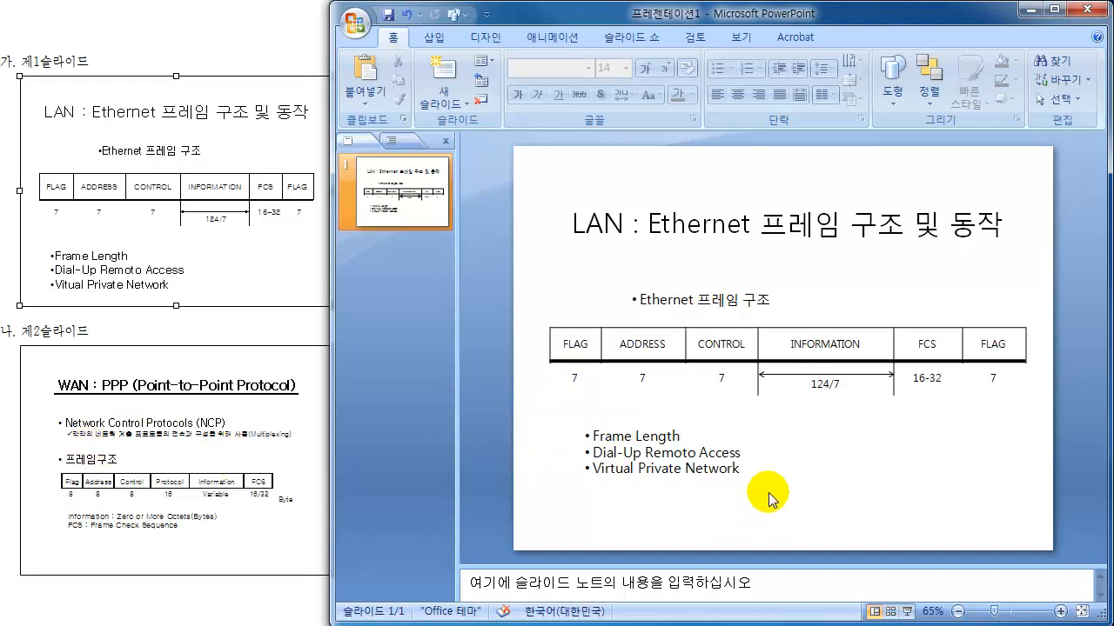
Duplicate the first slide and open the copy, slide 2, for editing.
click(402, 211)
right_click(402, 211)
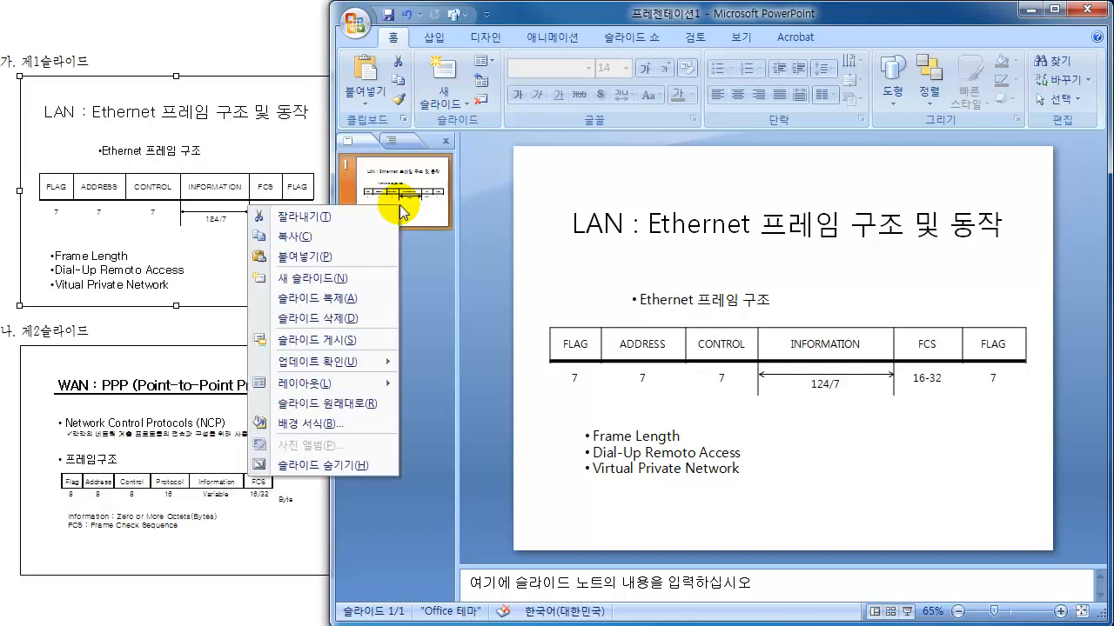
click(315, 300)
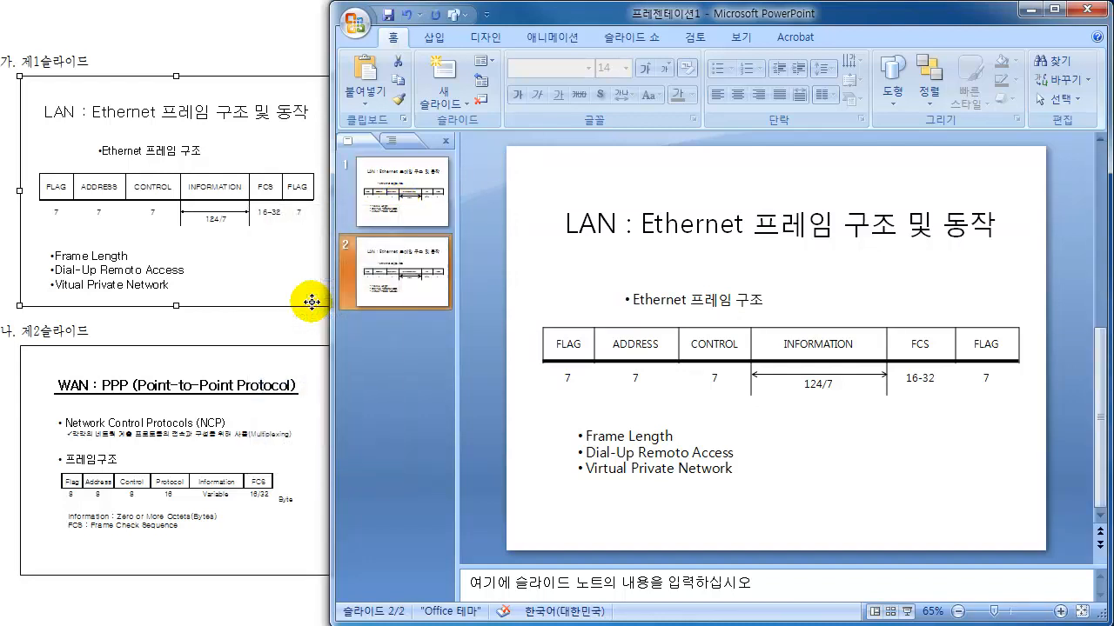
click(418, 192)
click(403, 259)
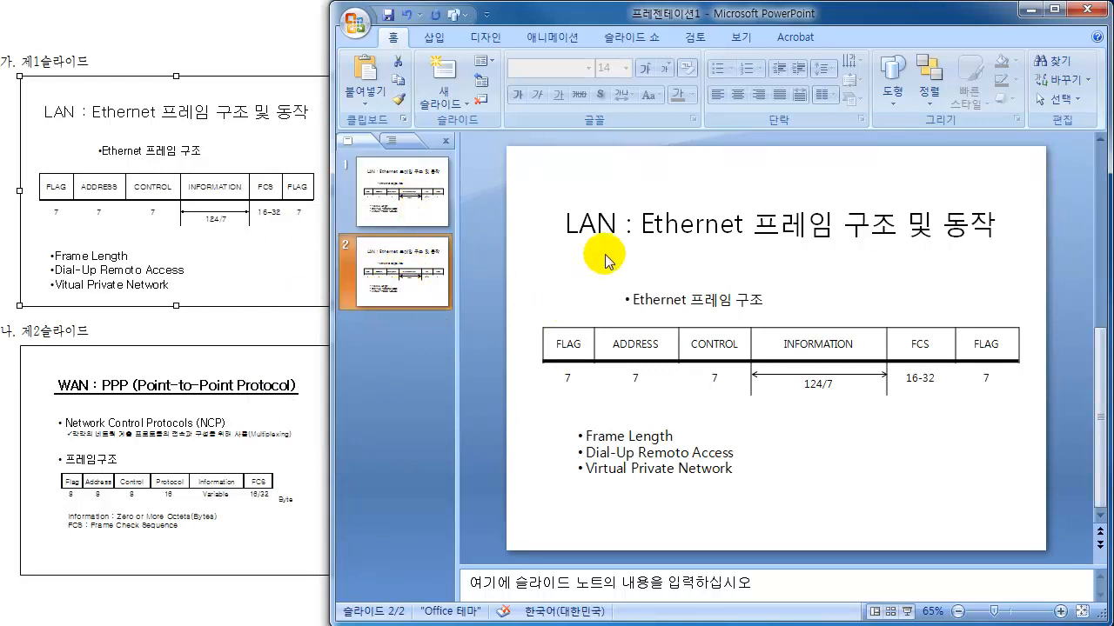
Replace the second slide's title with "WAN : PPP(Point-to-Point Protocol)" and underline it.
click(591, 219)
drag(565, 223, 957, 323)
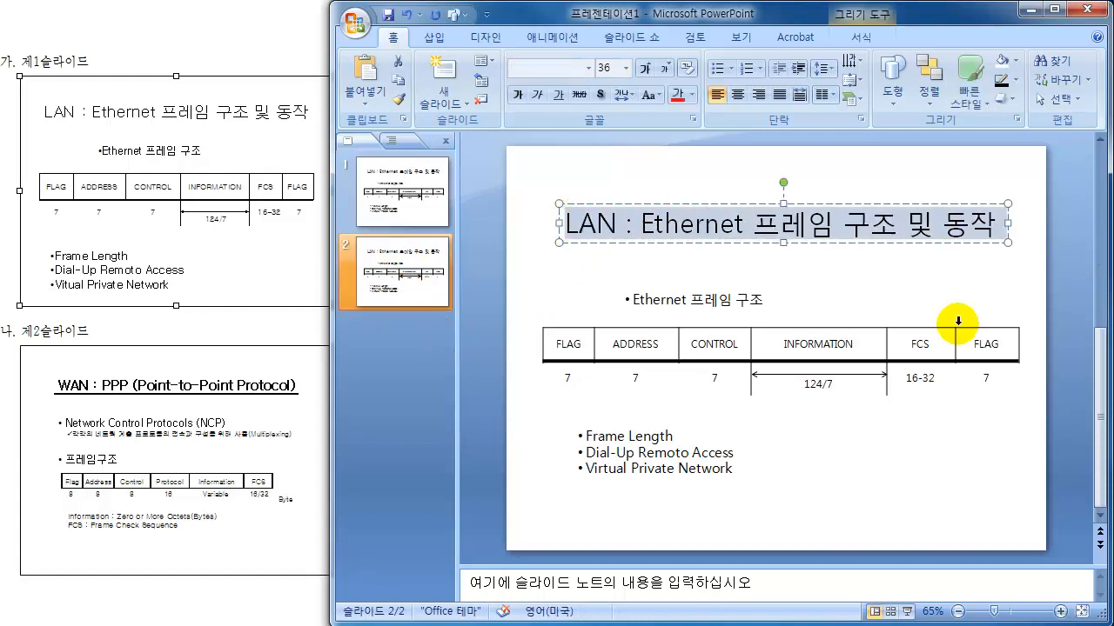
text(W)
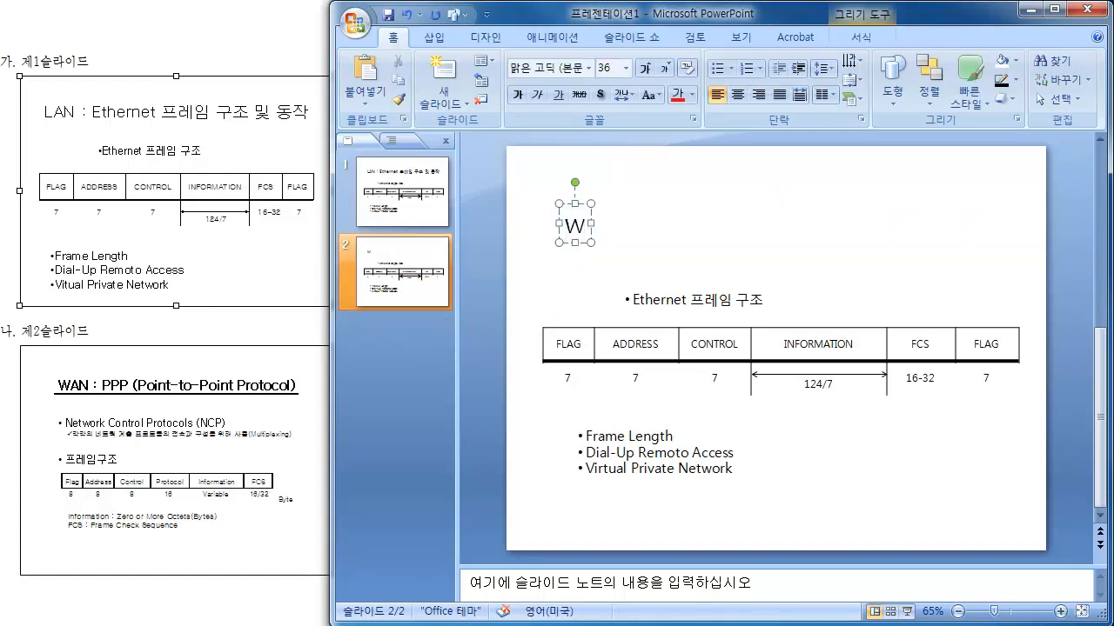
text(AN )
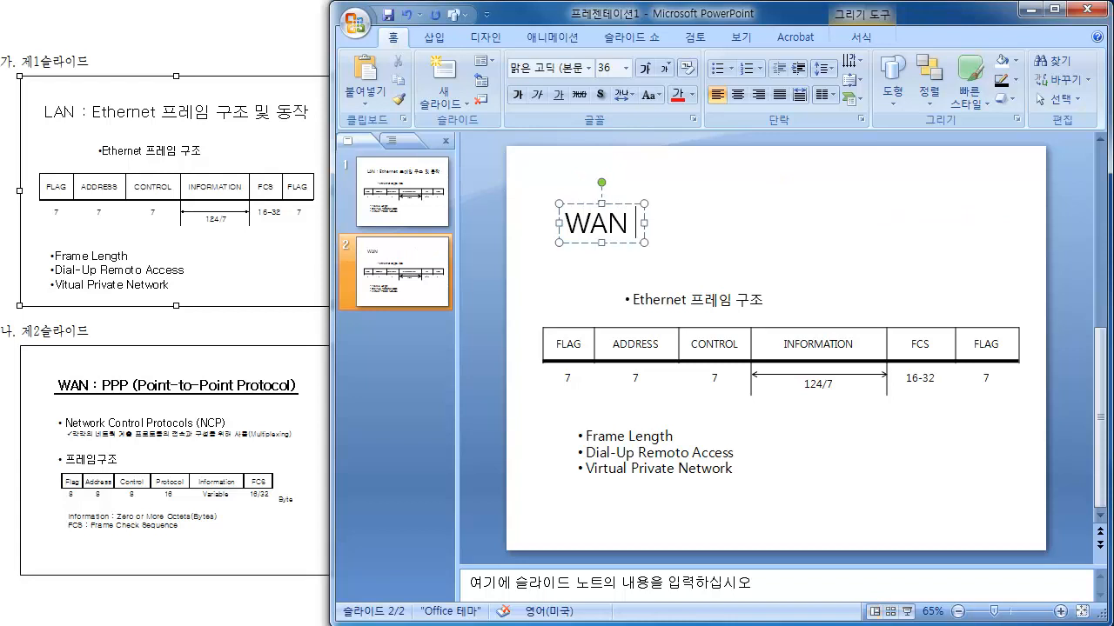
text(: PPP()
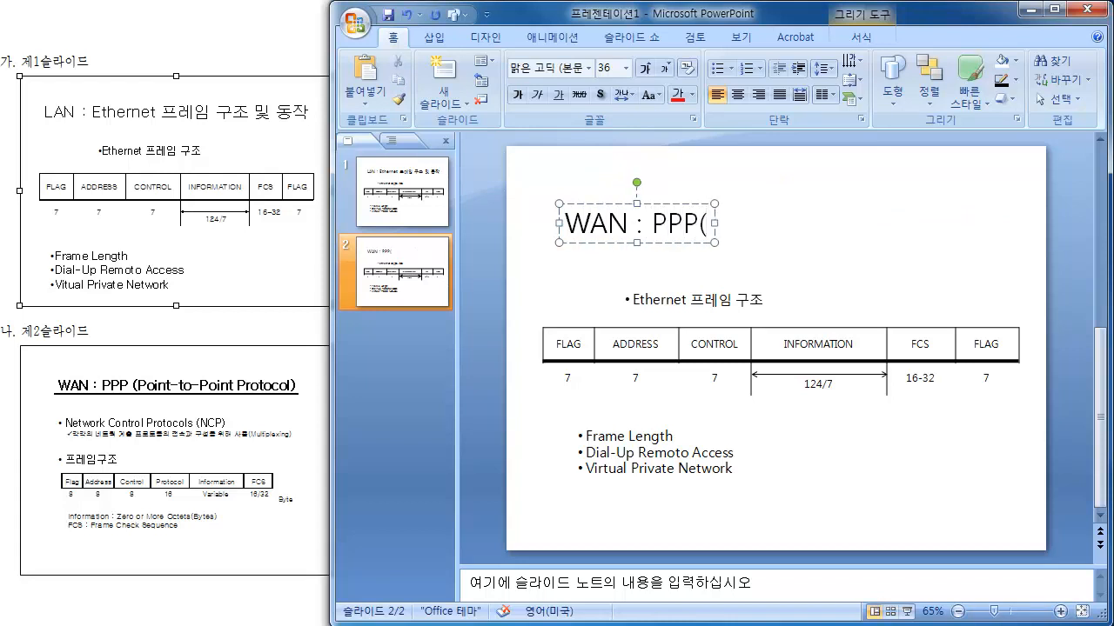
text(P)
text(oin)
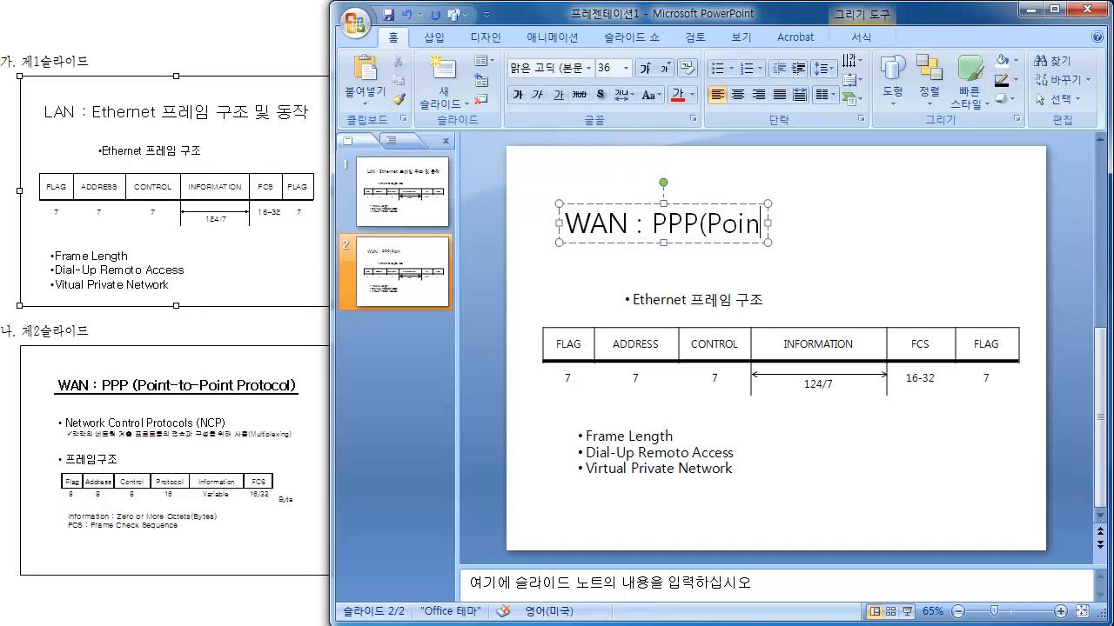
text(t-to-)
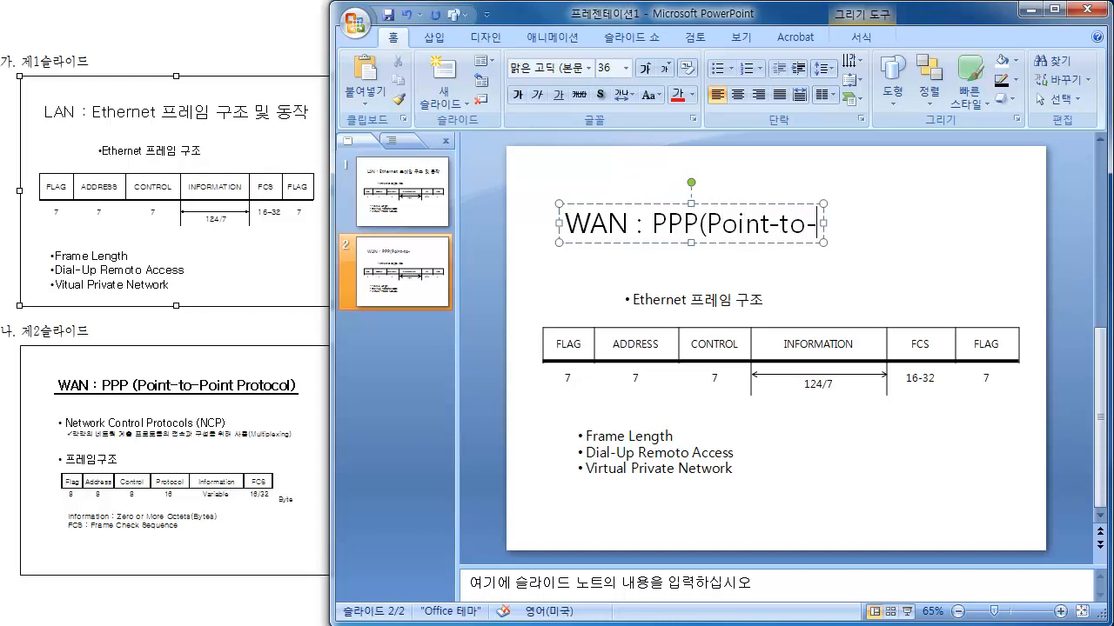
text(Point)
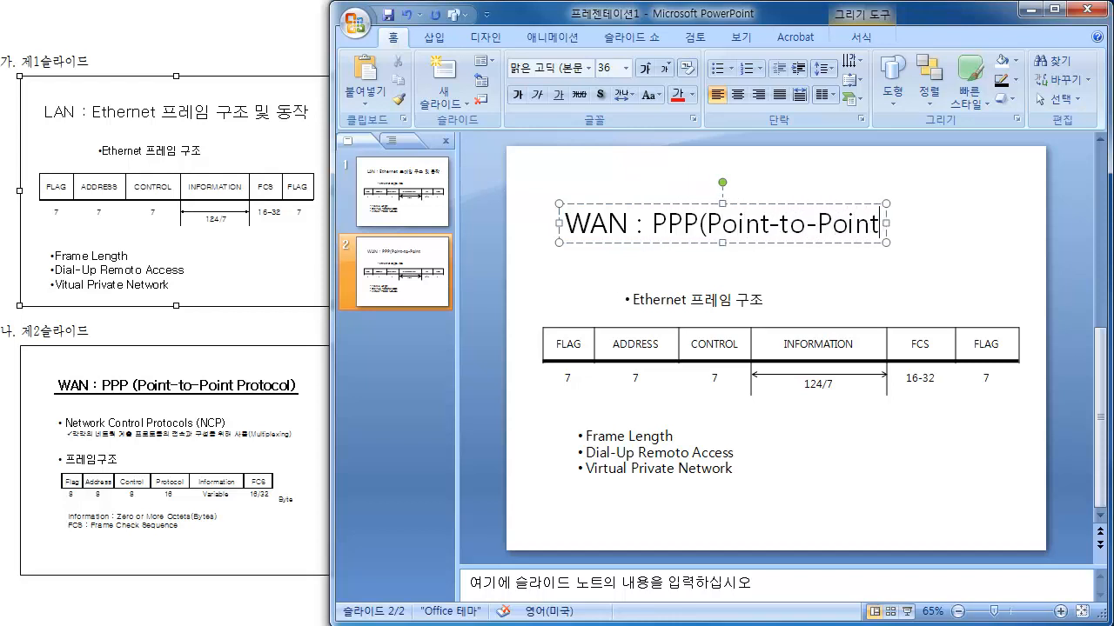
text( P)
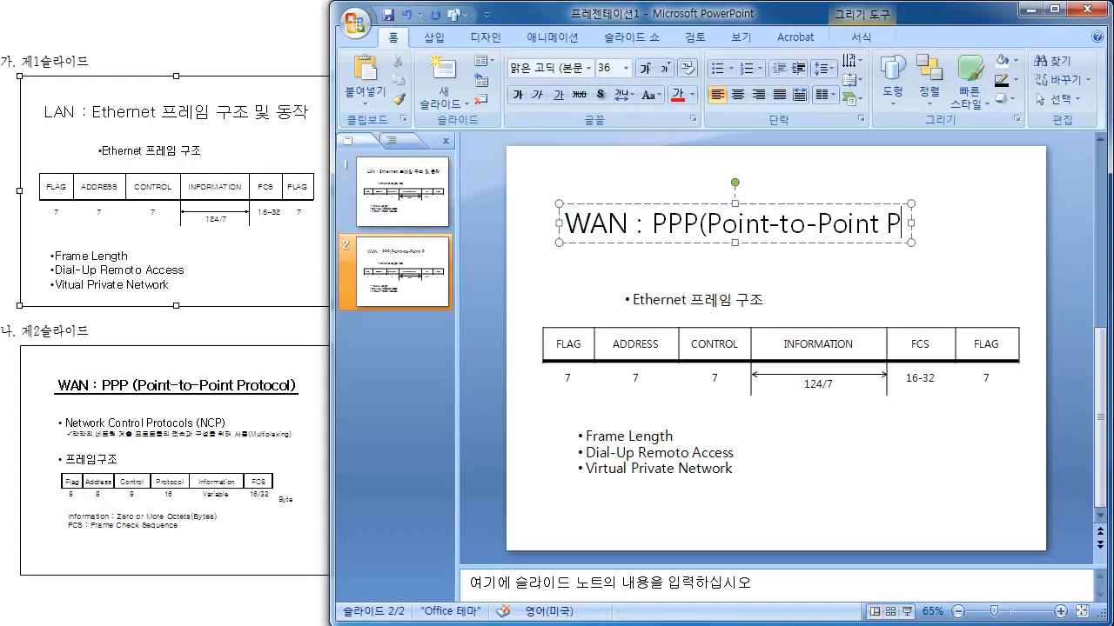
text(rotocol))
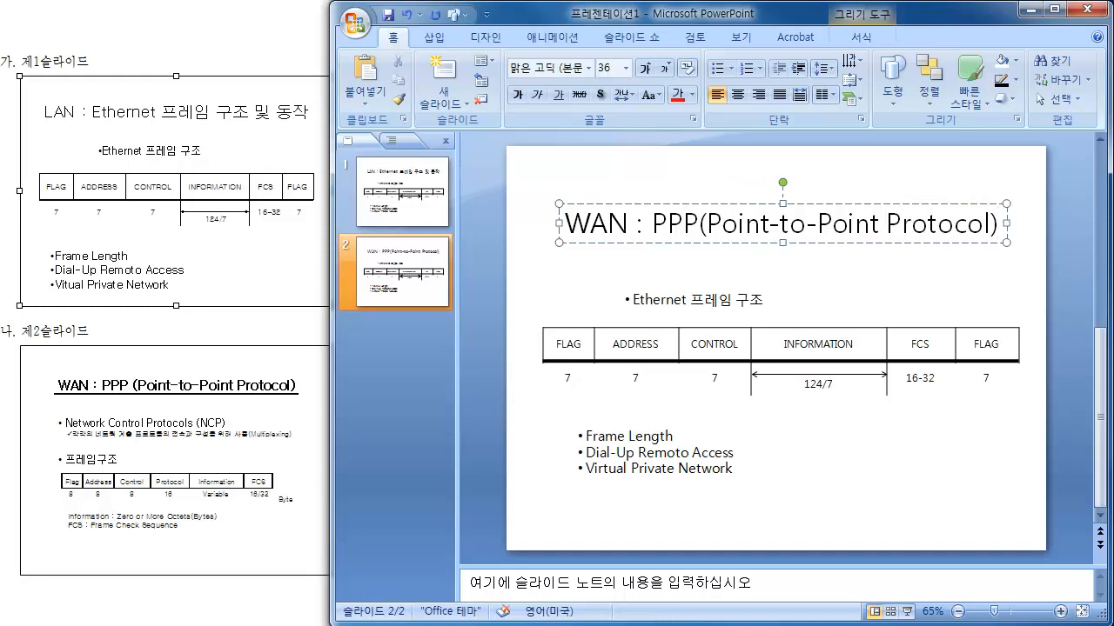
click(867, 203)
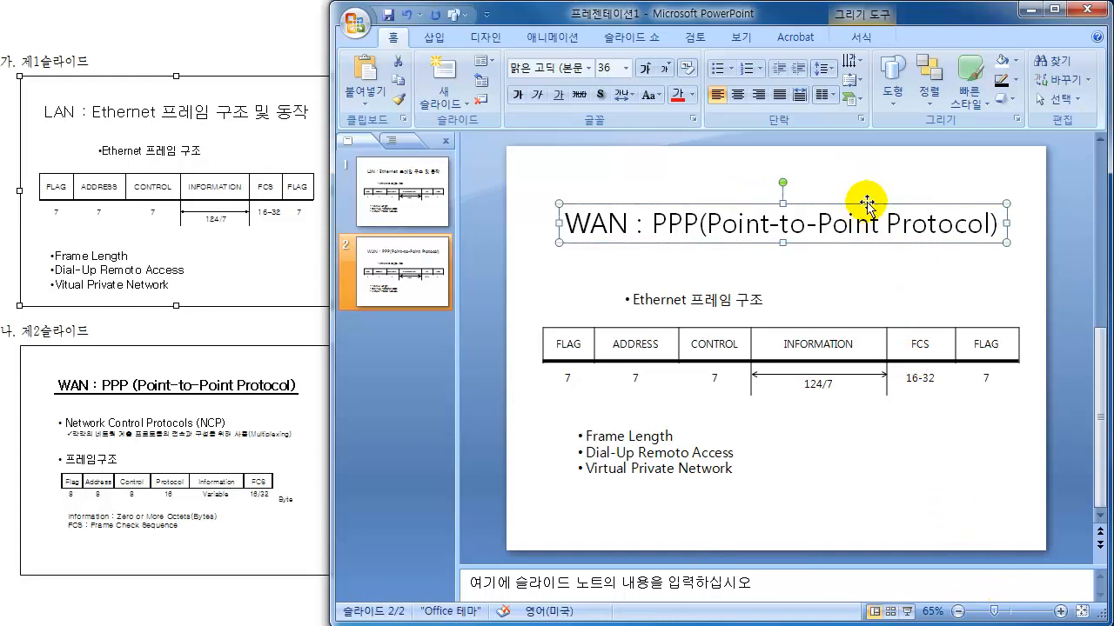
click(558, 95)
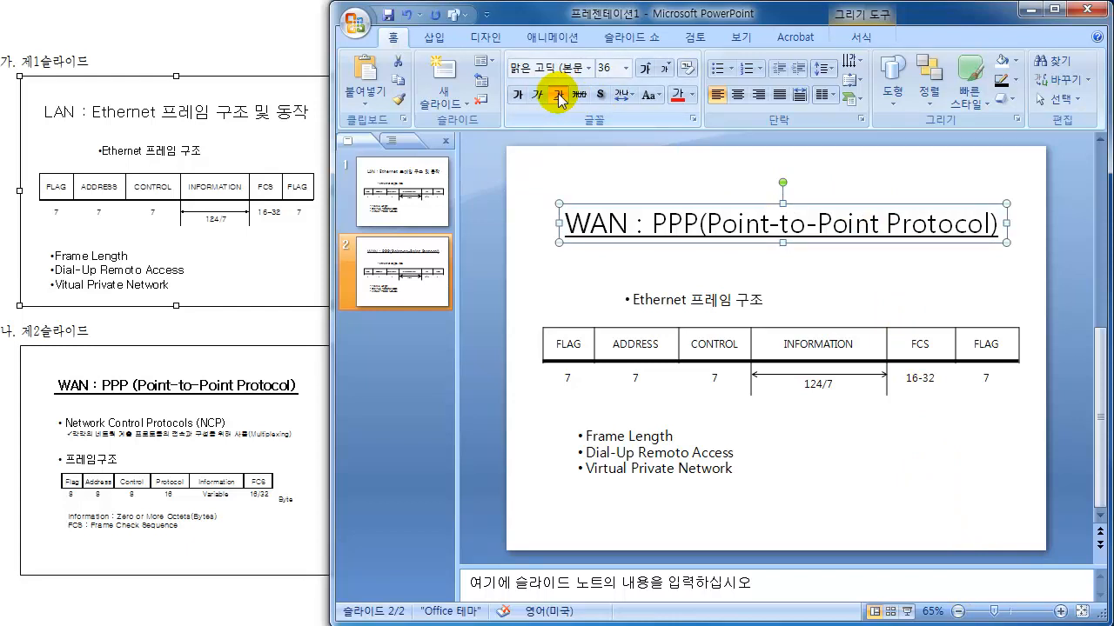
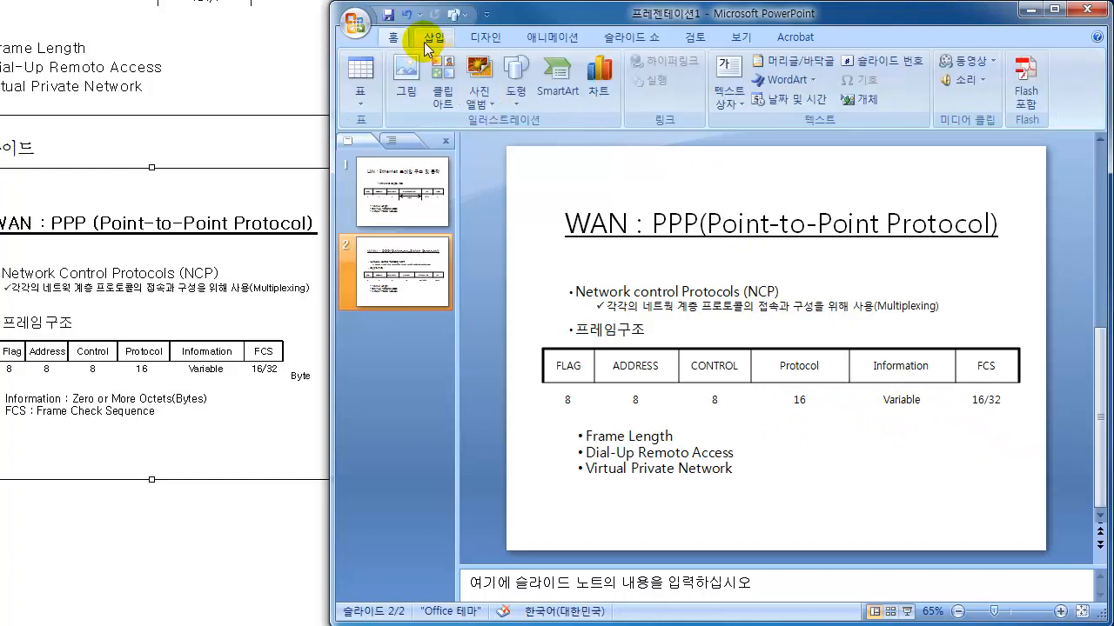
Add a text box reading "byte" below the table's FCS column.
click(728, 91)
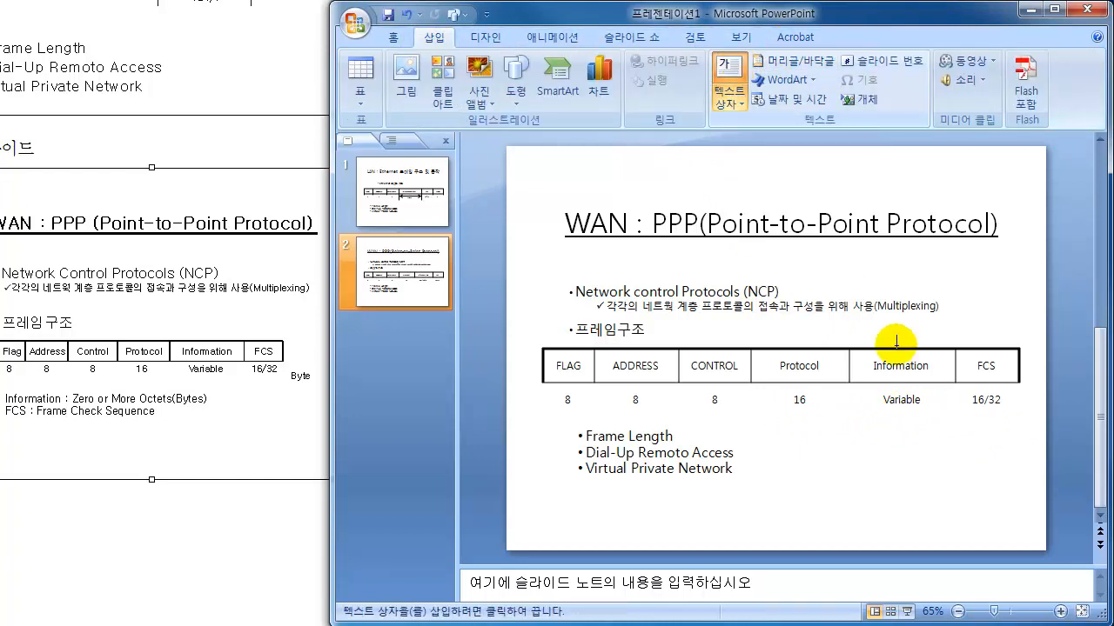
click(977, 442)
text(byte)
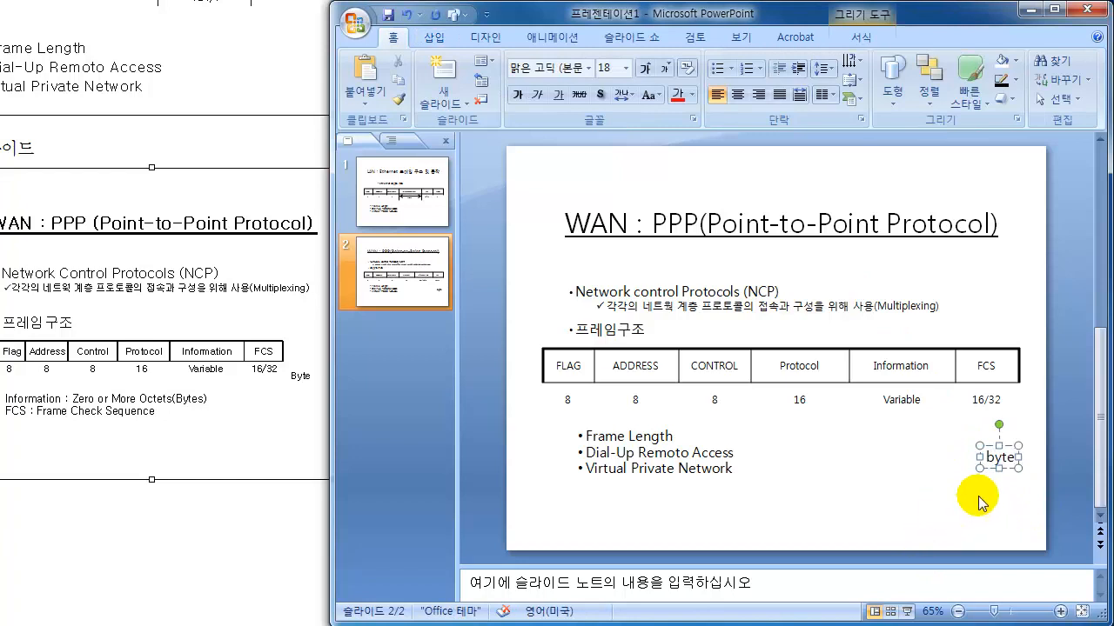
Set the "byte" text box to 14 pt and nudge it up to just under the 16/32 value.
click(996, 467)
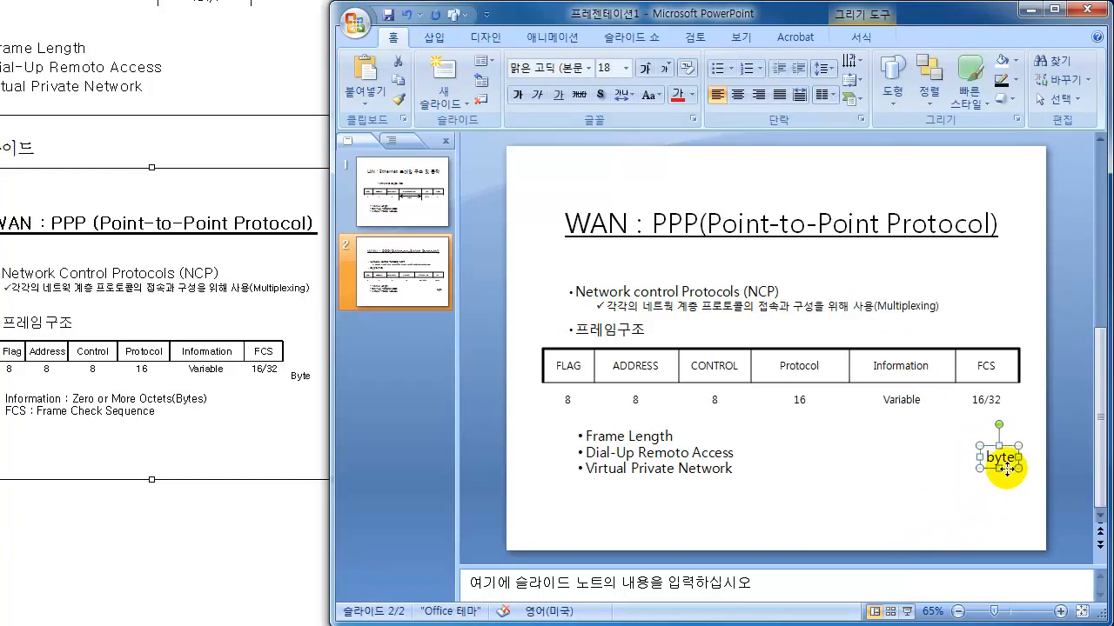
click(625, 68)
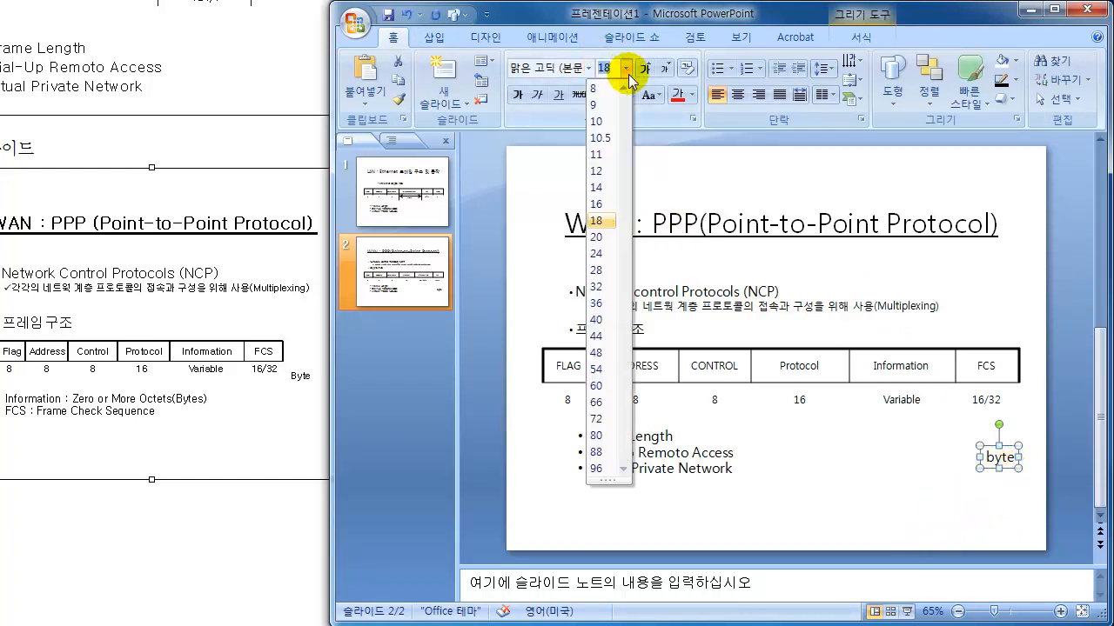
click(595, 186)
key(Up)
key(Up)
key(Up)
key(Up)
key(Up)
key(Up)
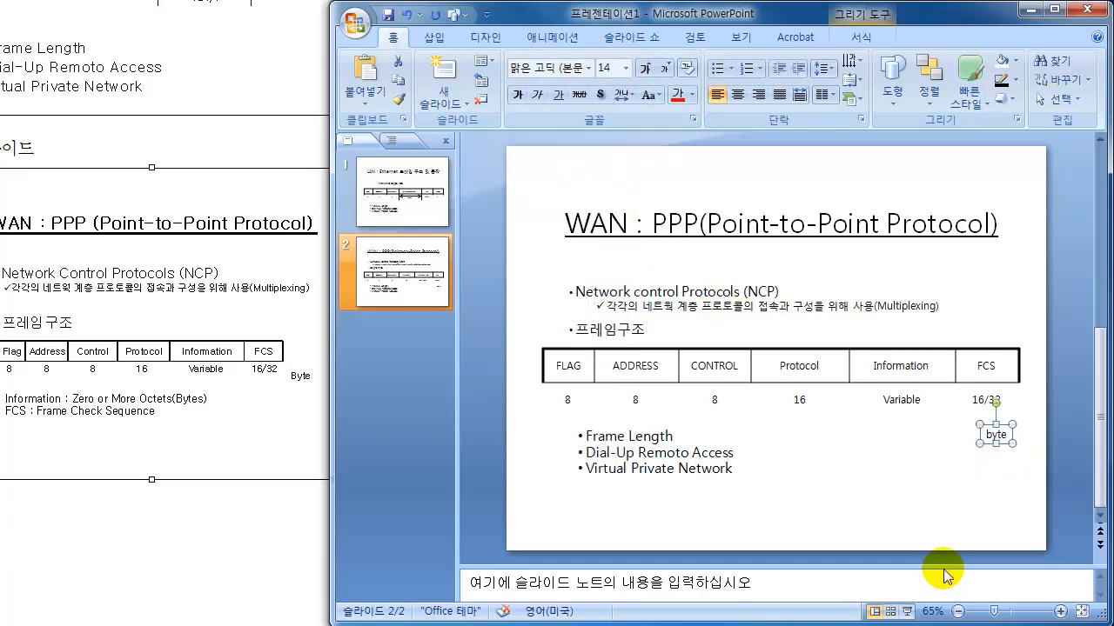
Narrow the frame structure table from its right edge and shift it right so it ends near the "byte" label.
click(800, 366)
drag(1018, 380, 974, 379)
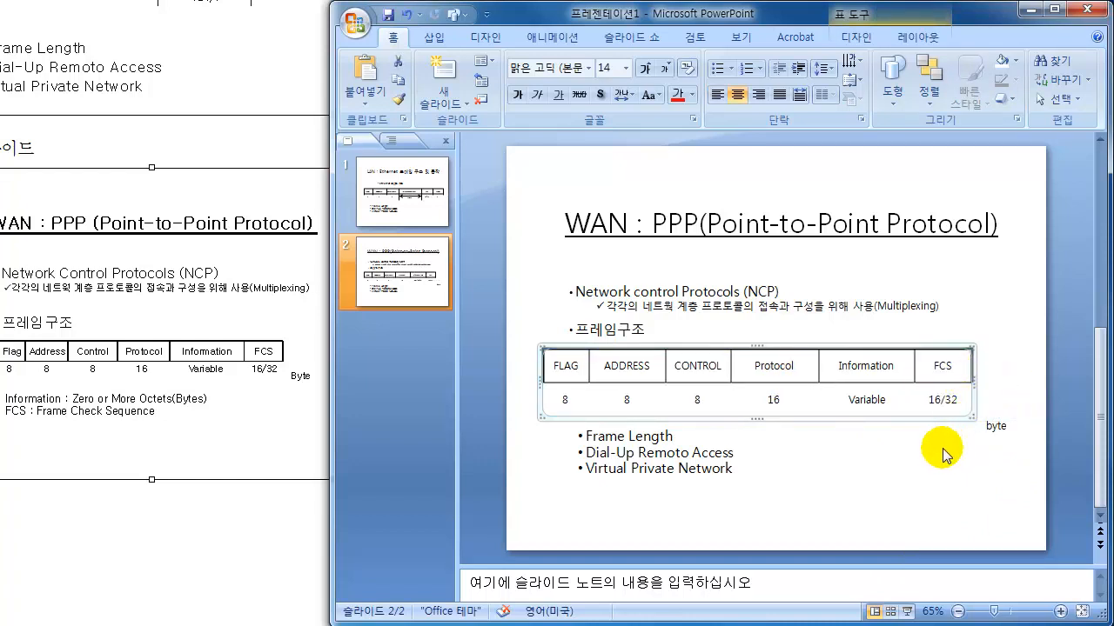
key(Right)
key(Right)
key(Right)
key(Right)
key(Right)
key(Right)
key(Right)
key(Right)
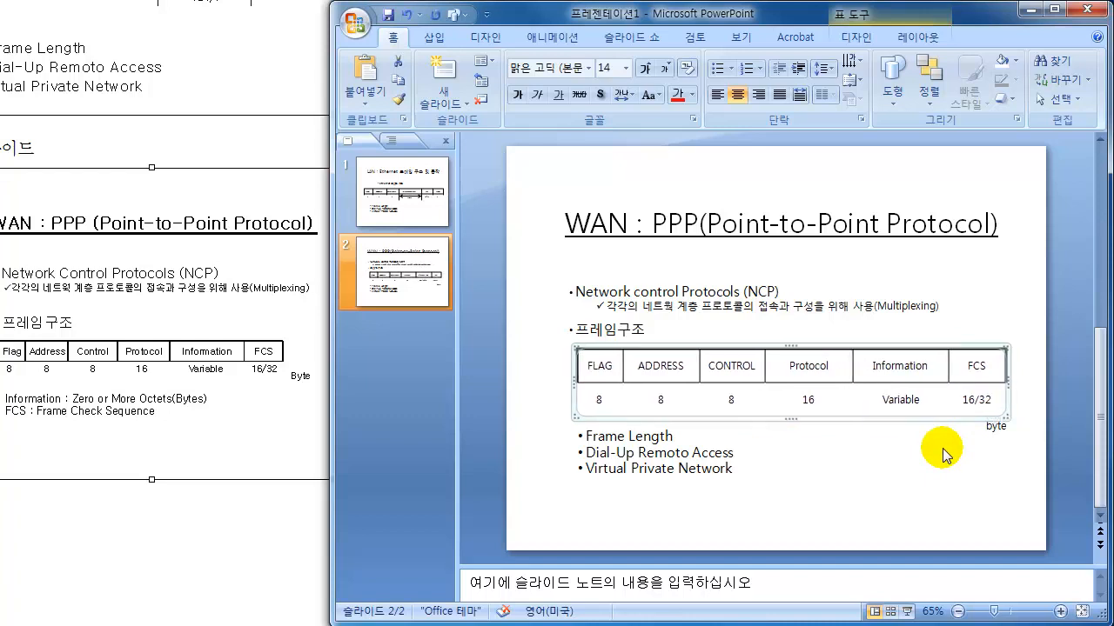
Remove the bullets from the three lines in the text box below the table.
click(638, 453)
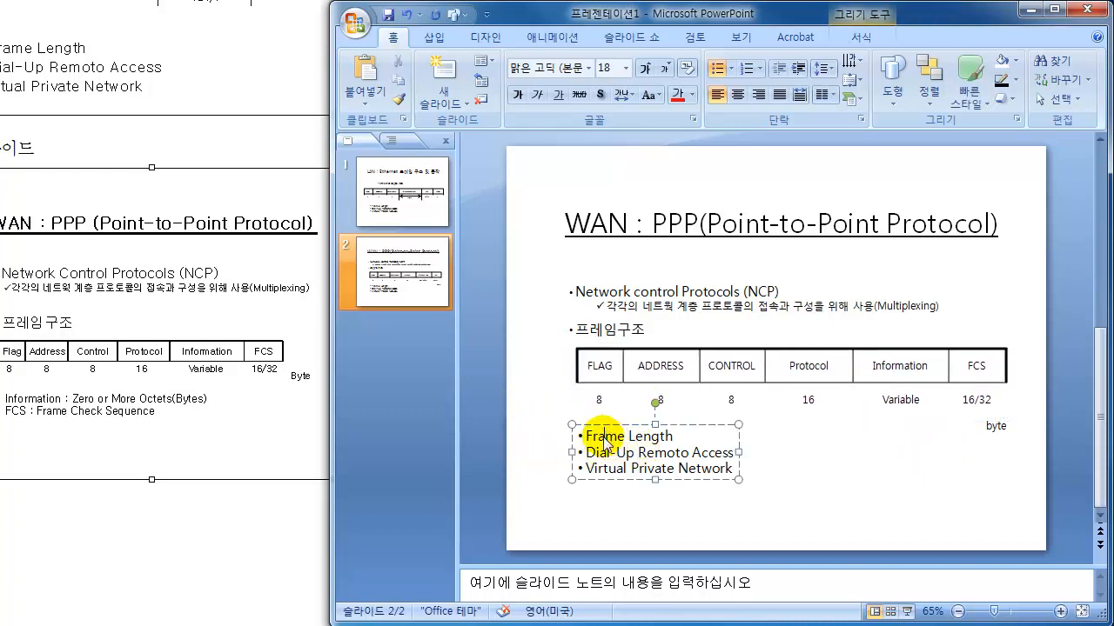
drag(583, 435, 731, 492)
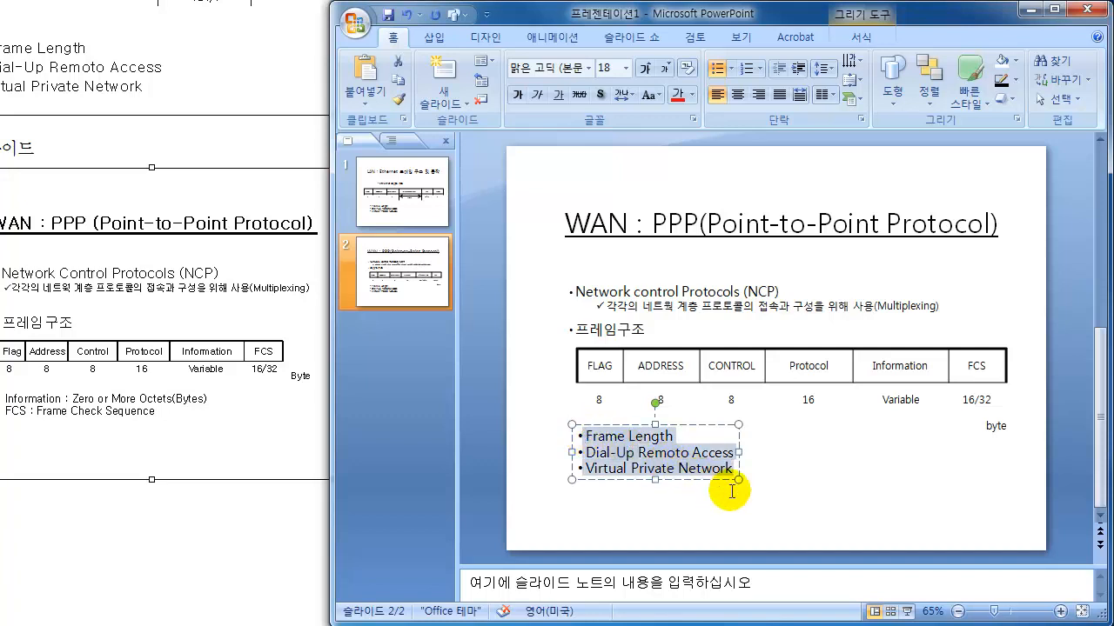
click(753, 460)
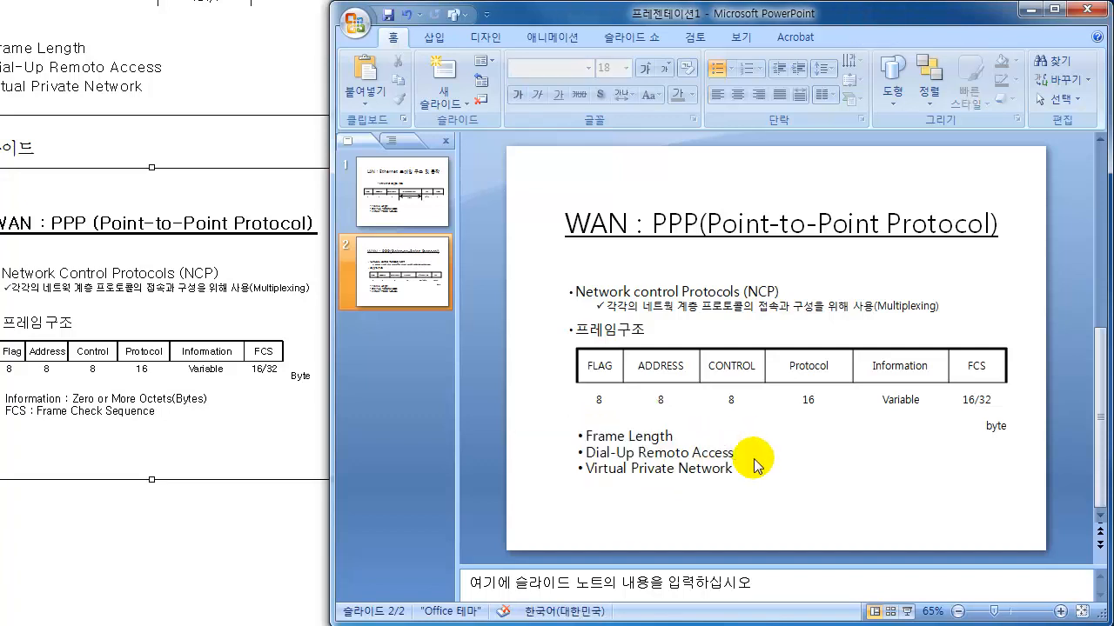
drag(581, 435, 733, 475)
right_click(680, 472)
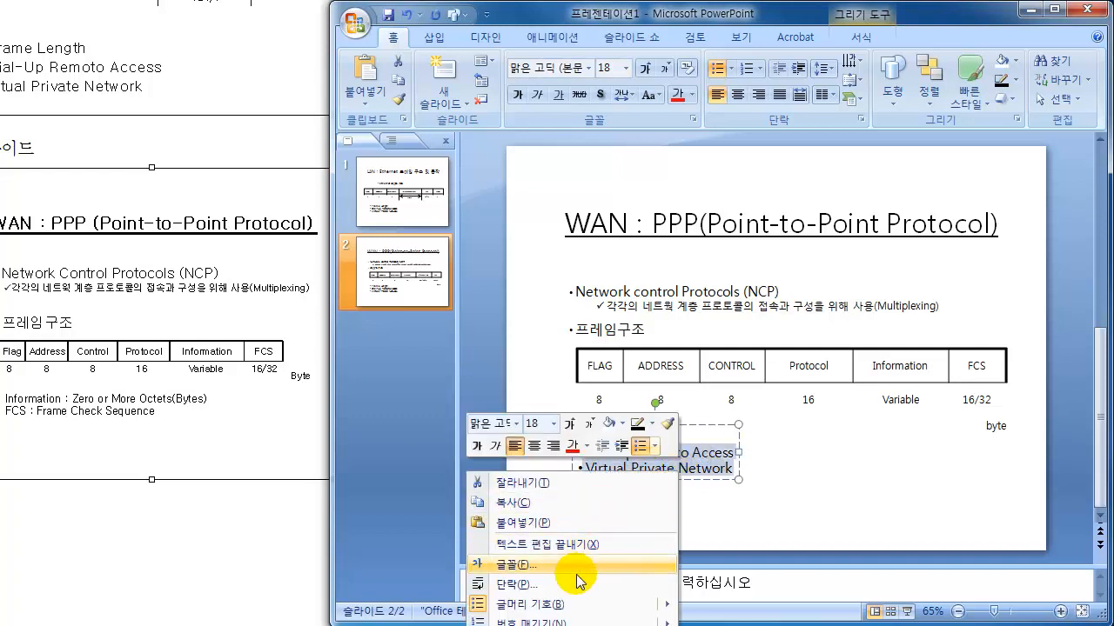
mouse_move(567, 616)
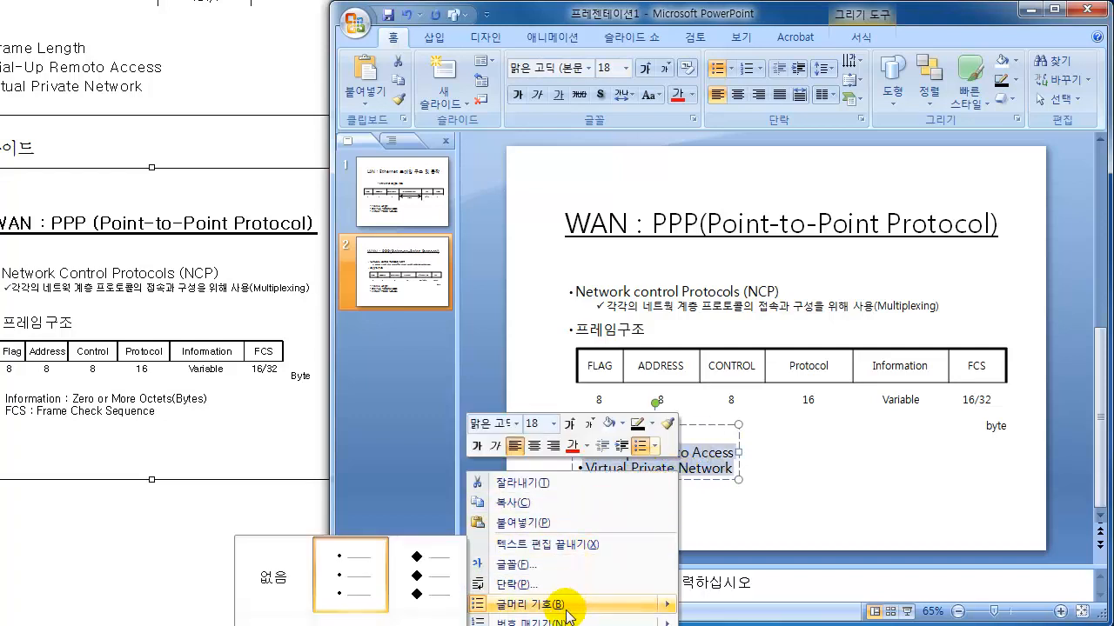
click(274, 577)
Replace the text below the table with two lines: "Information : Zero or More Octets(Byte)" and "FCS : Frame Check Sequence".
click(591, 437)
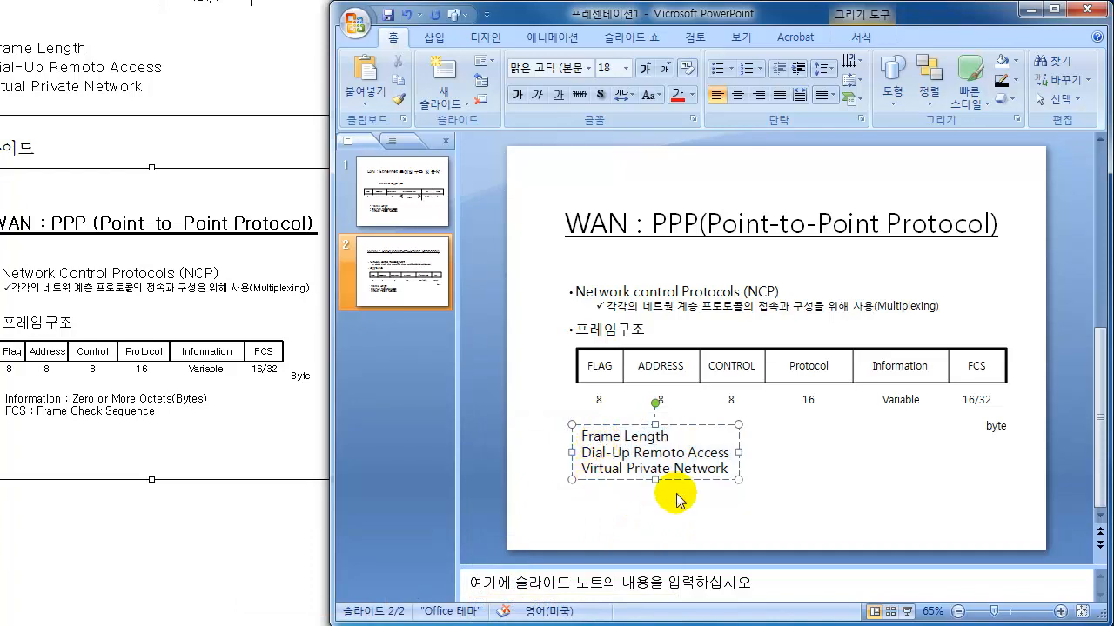
key(ctrl+a)
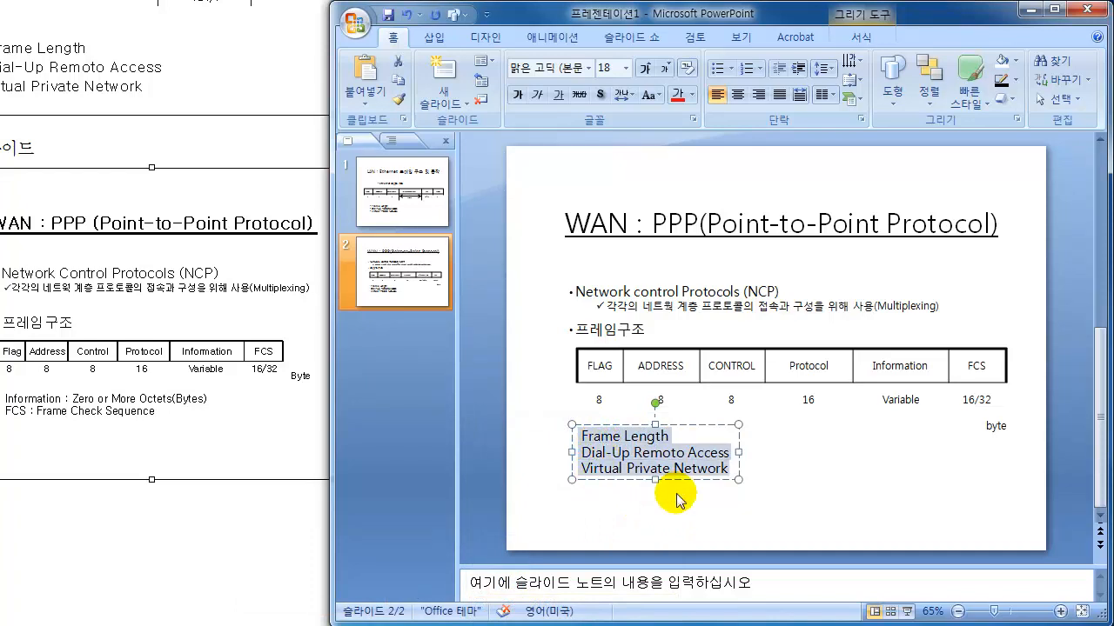
key(Delete)
text(Information : Zero)
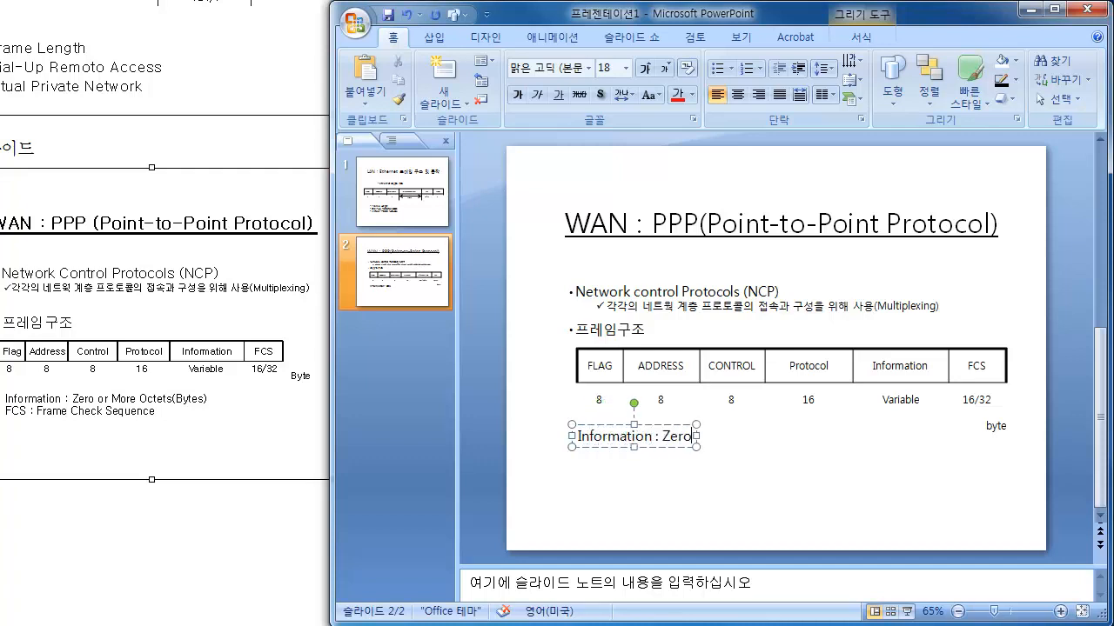
text( or More)
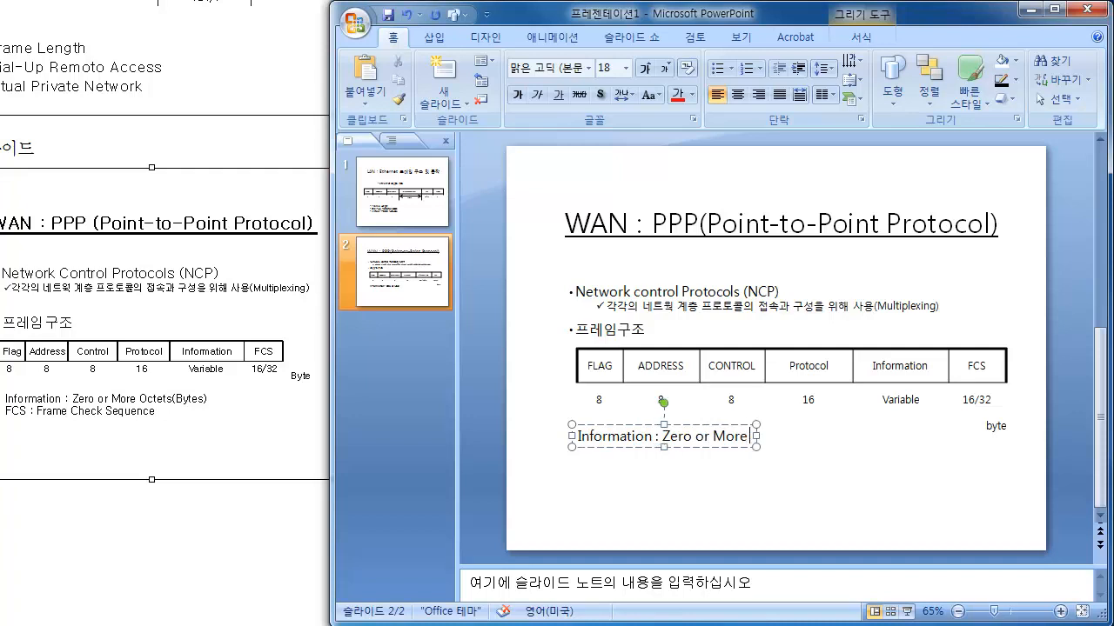
text( Octets(Byte)
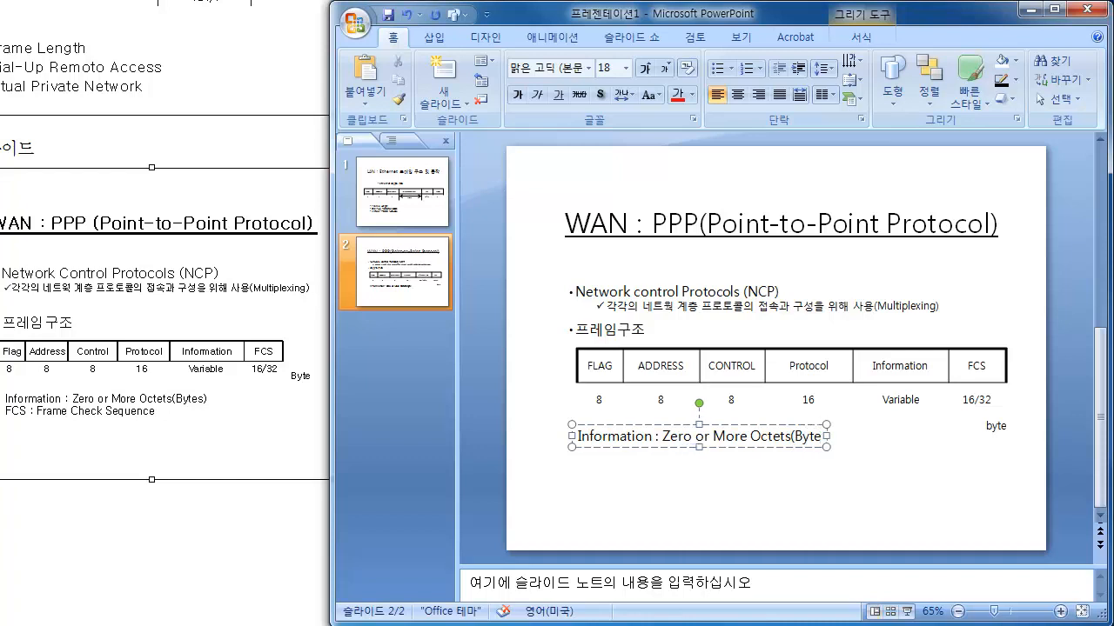
text())
key(Return)
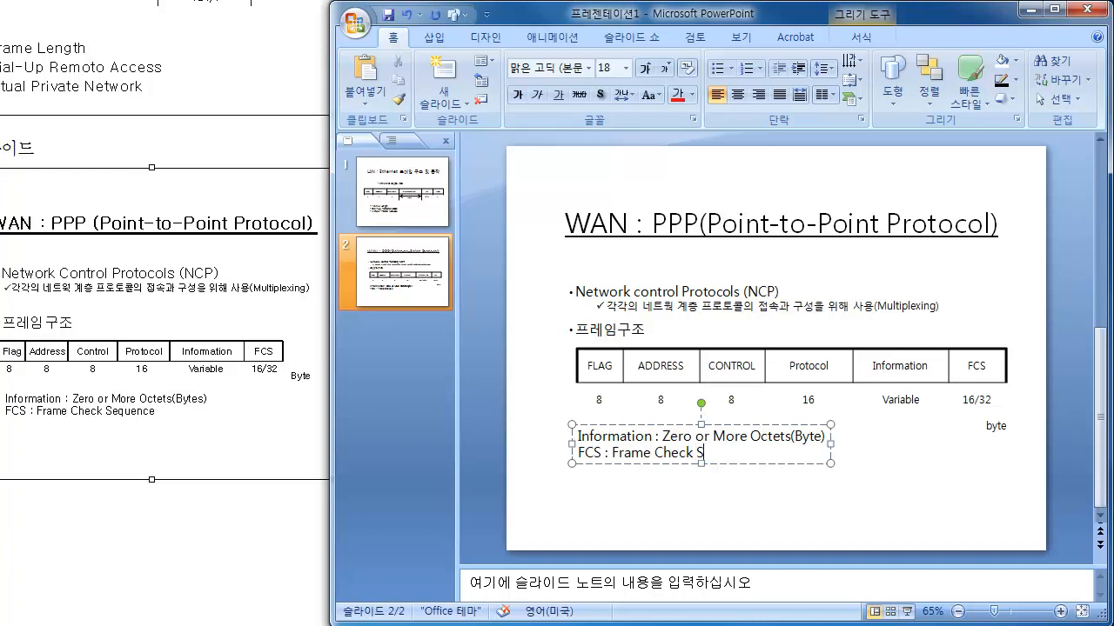
text(ce)
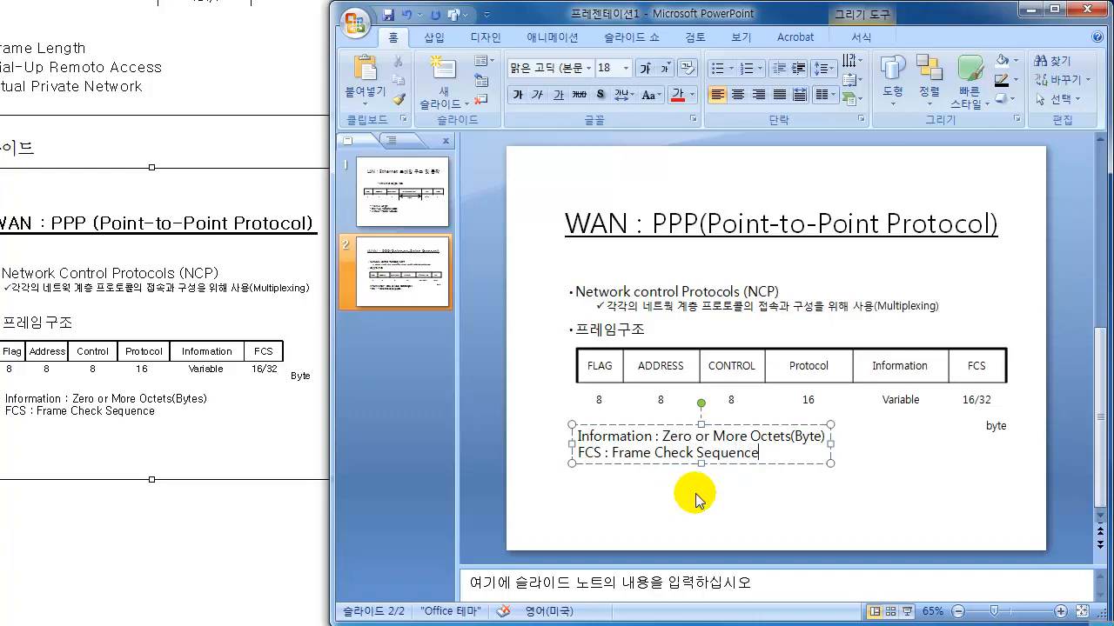
click(696, 494)
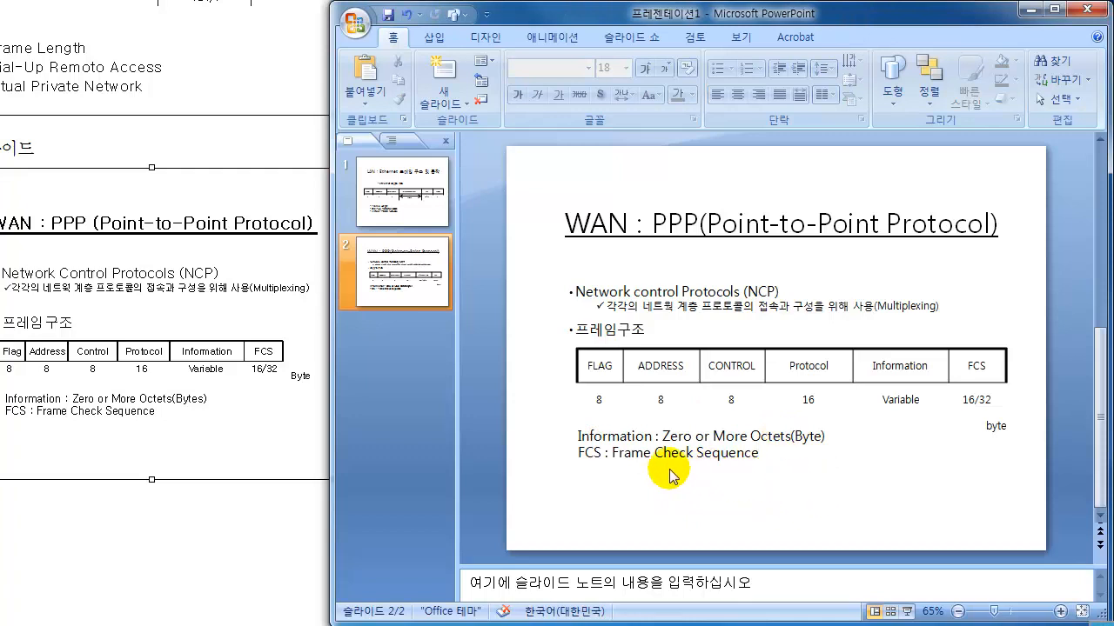
Set the Information/FCS text box to 14 pt and nudge it slightly down and right.
click(694, 461)
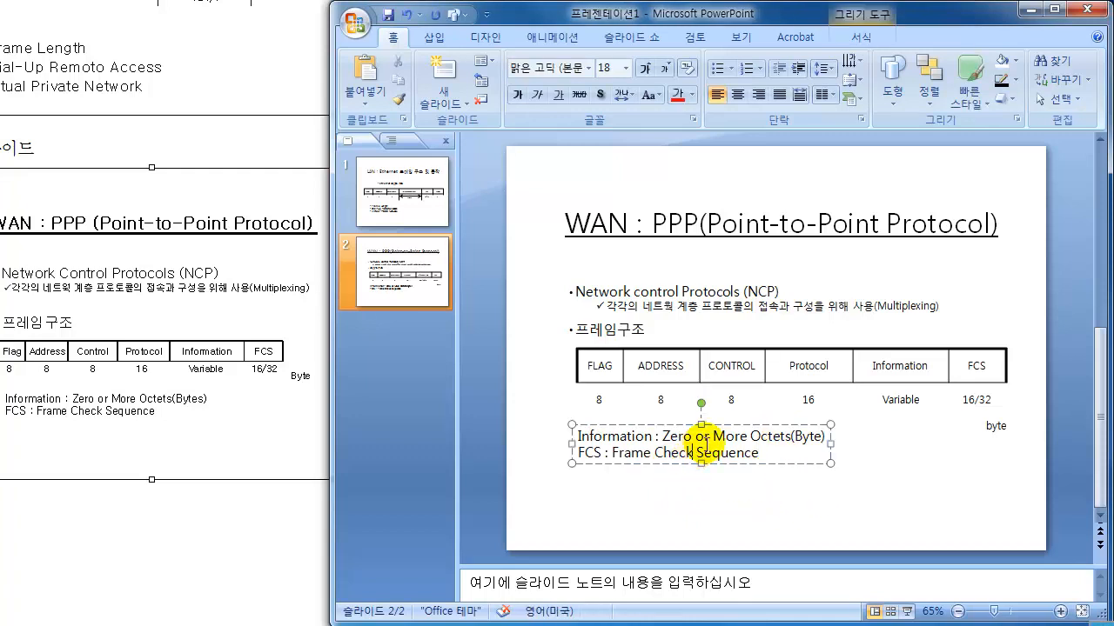
click(752, 426)
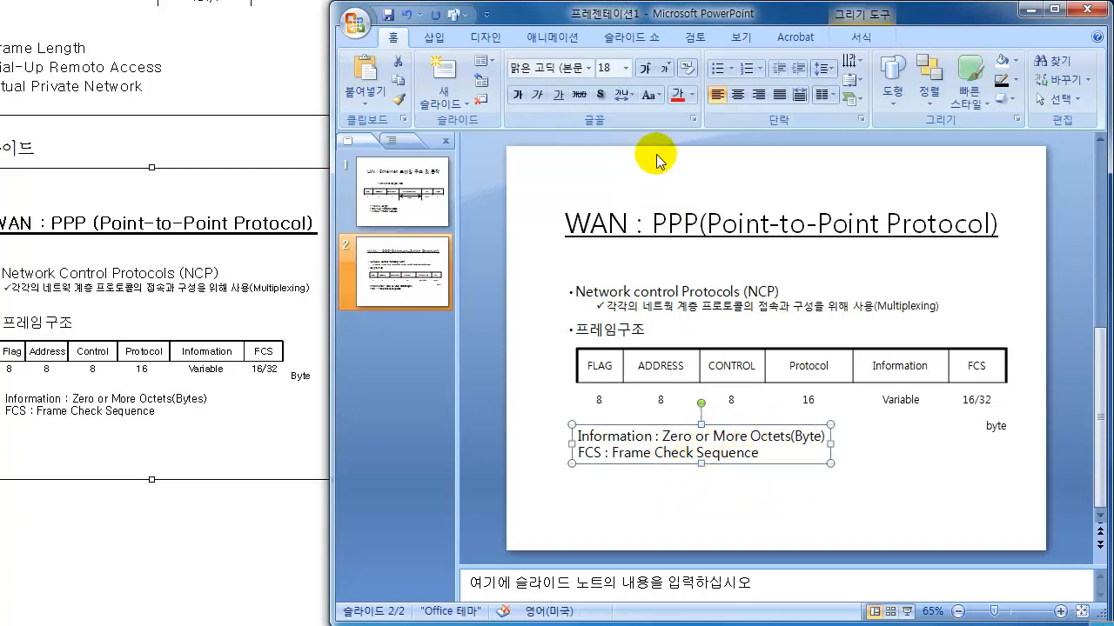
click(626, 68)
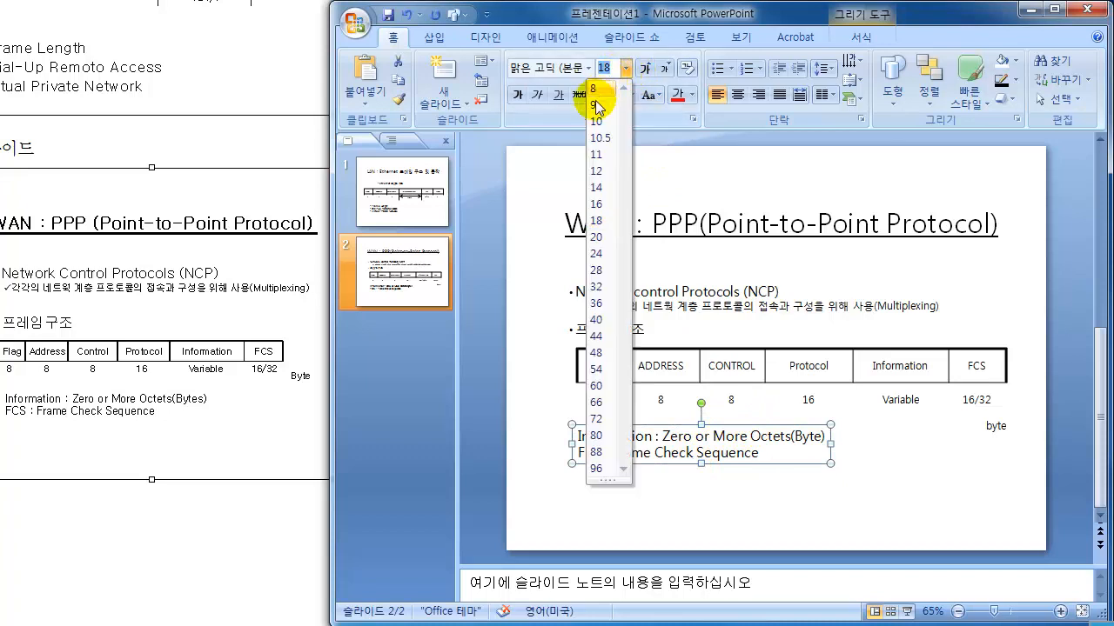
click(597, 187)
click(727, 490)
click(708, 447)
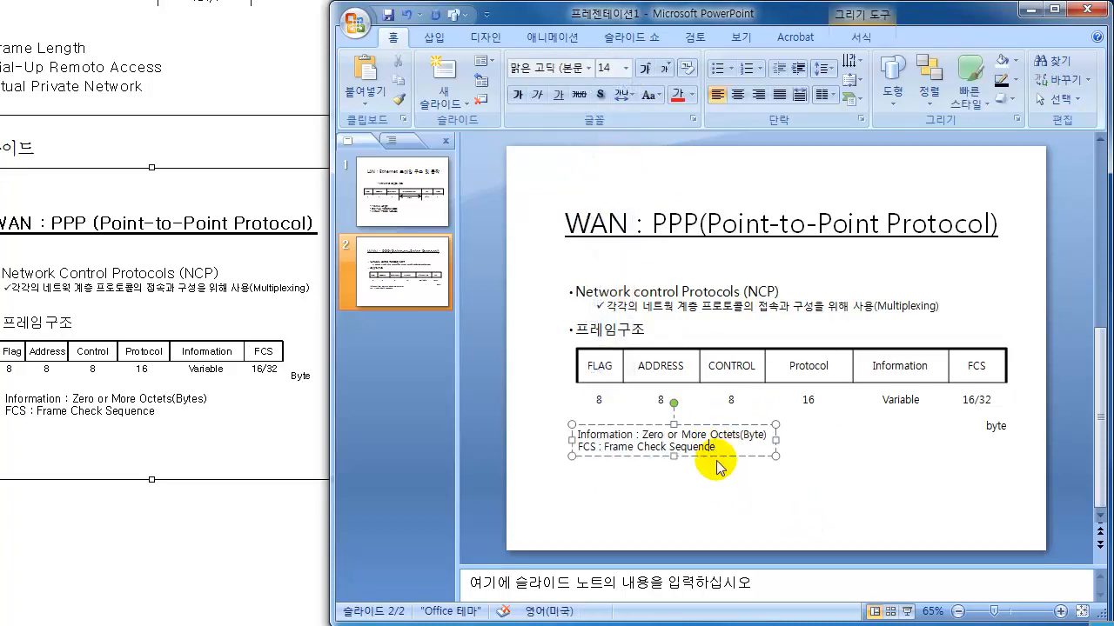
click(717, 458)
key(Down)
key(Right)
key(Down)
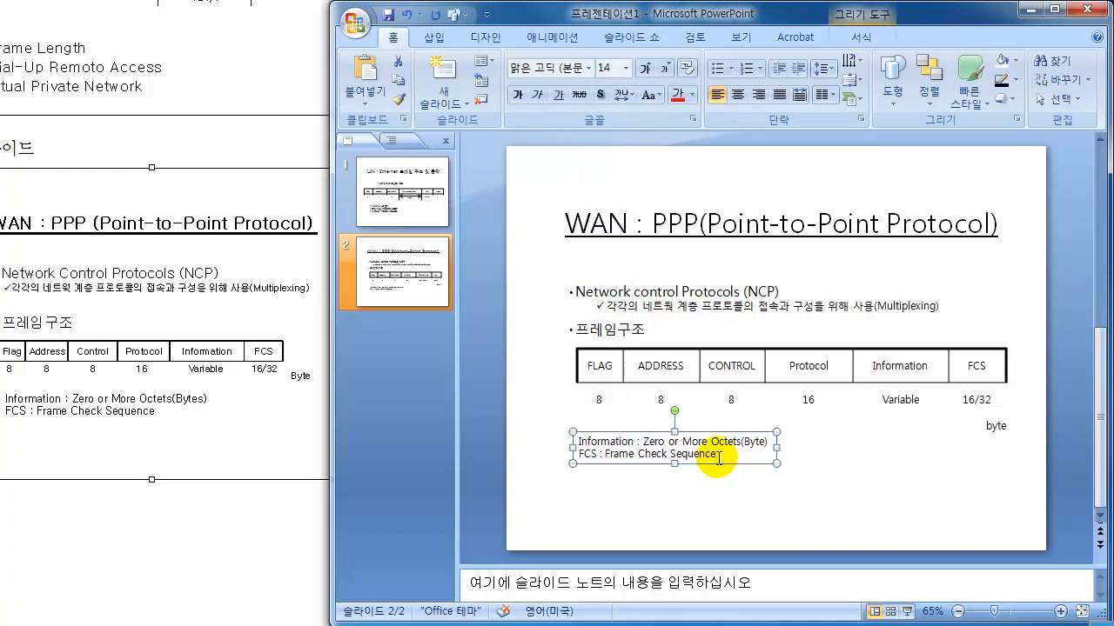
click(902, 487)
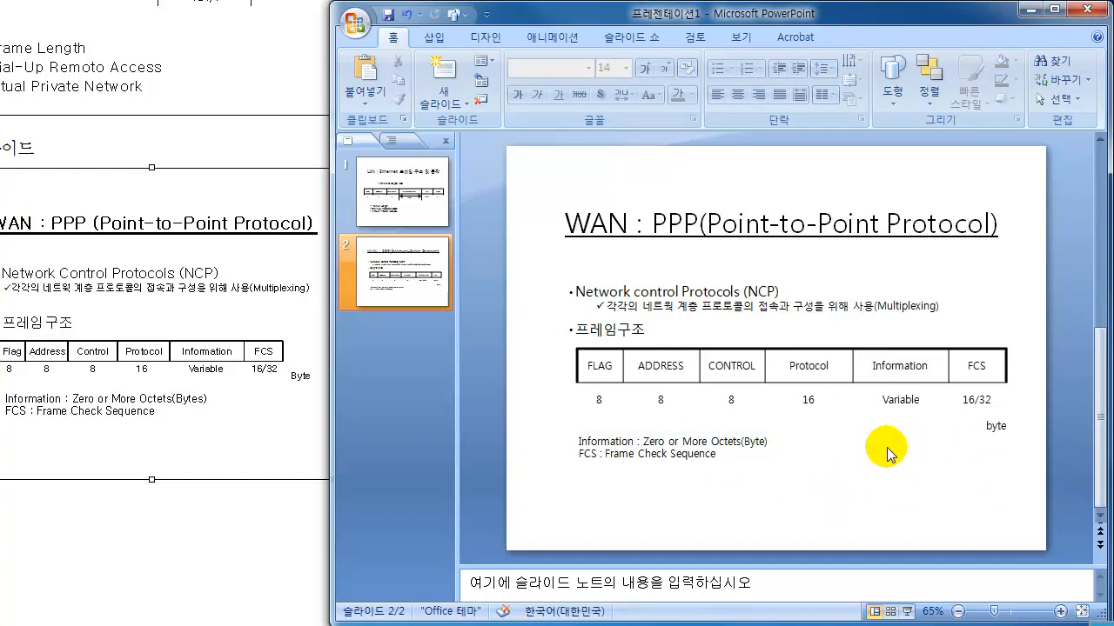
Review both finished slides and compare them with the two sample slides in the reference document.
click(401, 181)
click(413, 287)
click(391, 204)
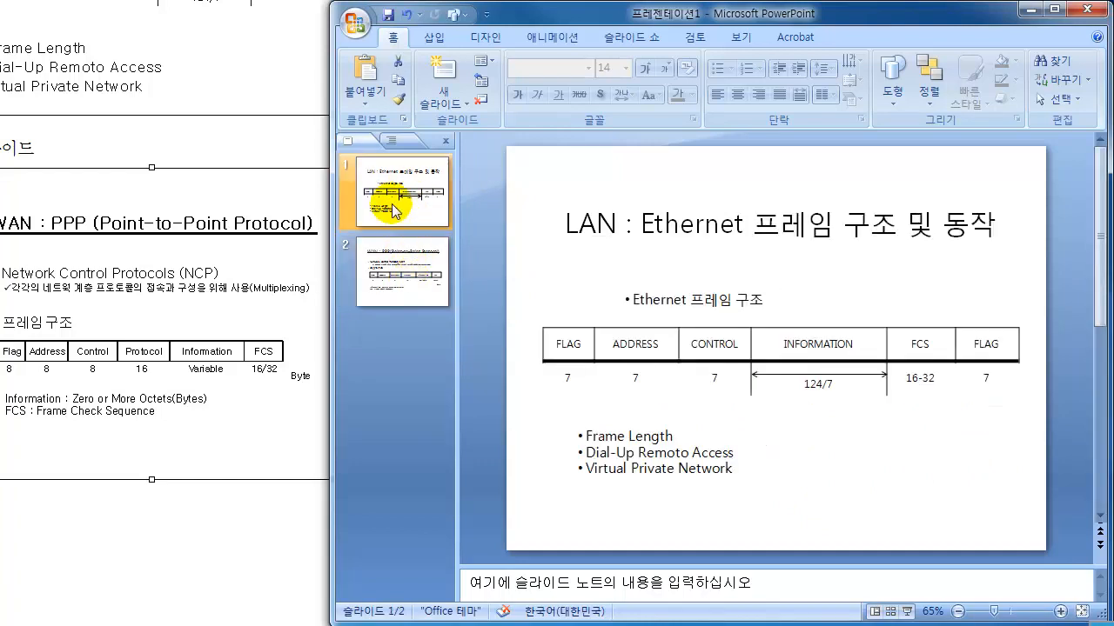
click(405, 261)
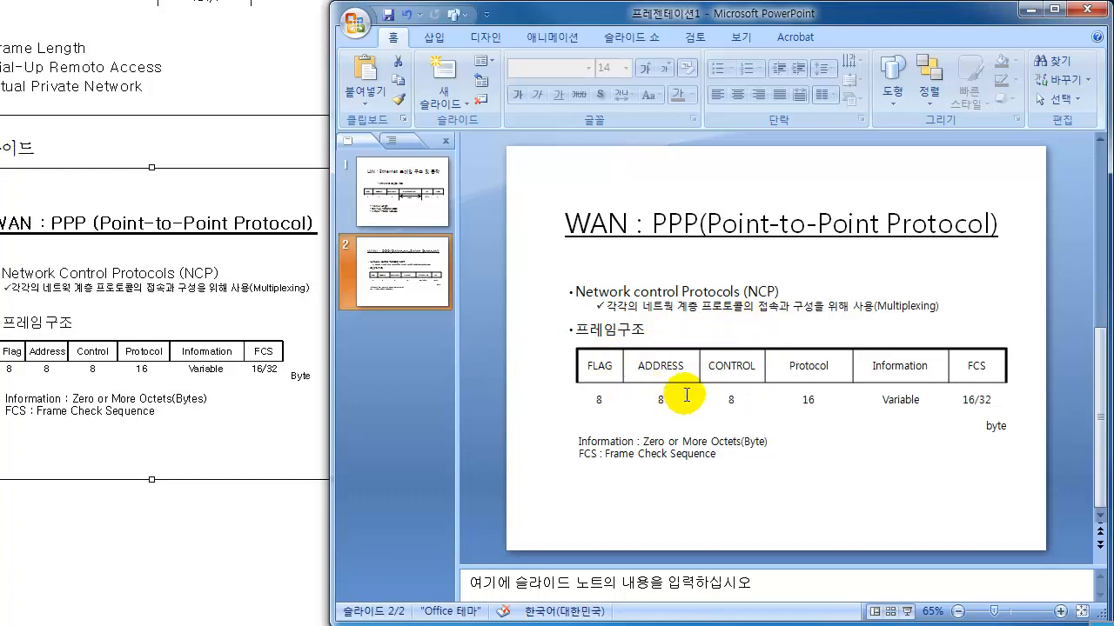
click(188, 355)
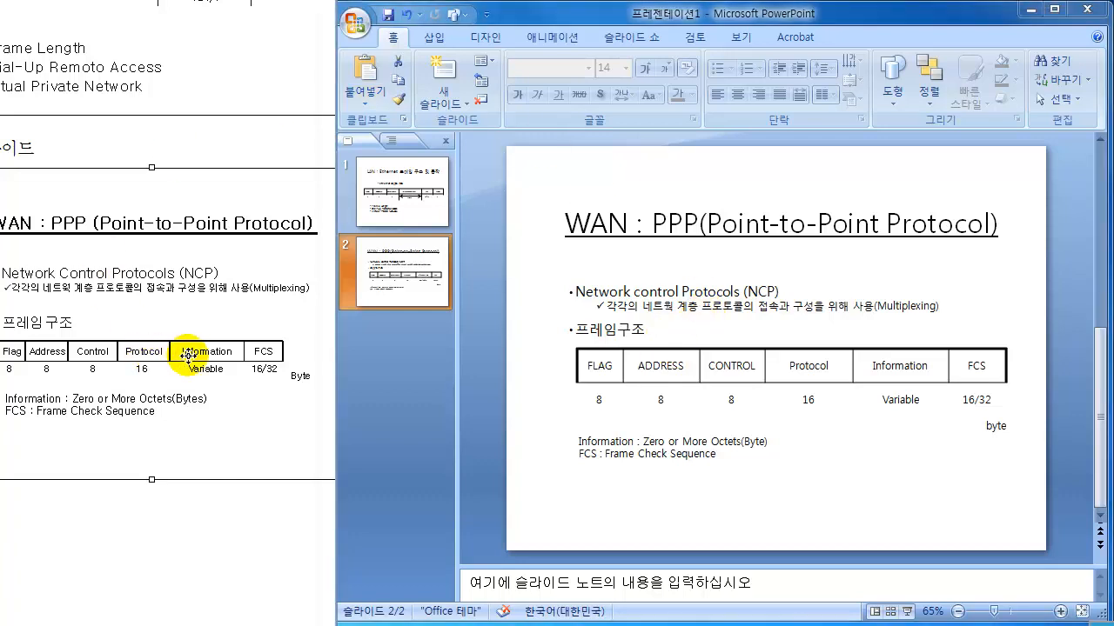
scroll(193, 361, down, 3)
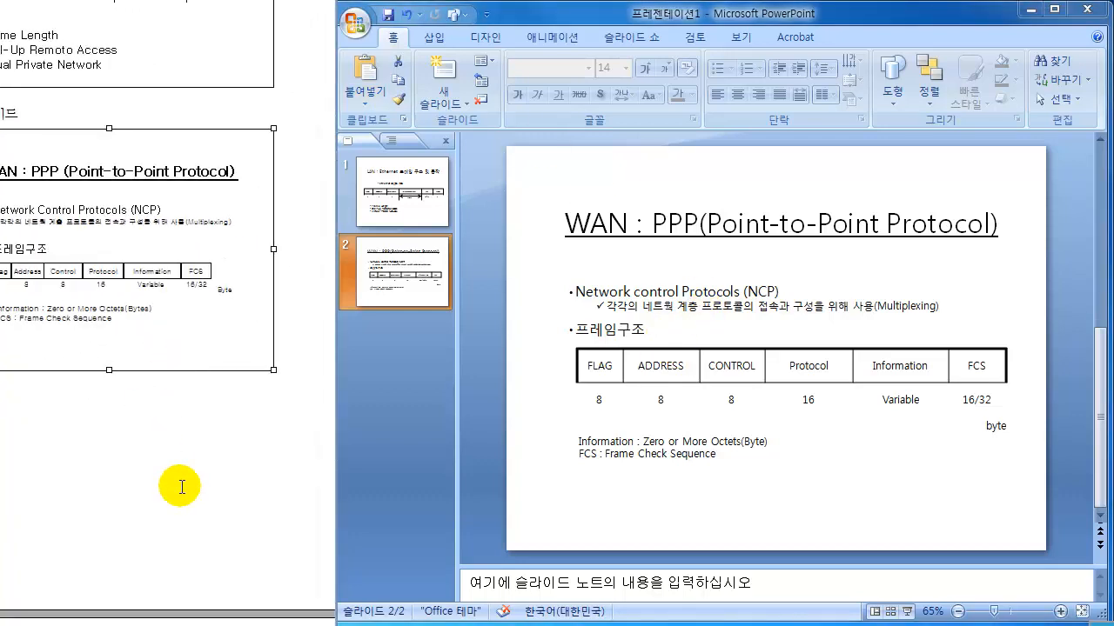
scroll(209, 445, up, 5)
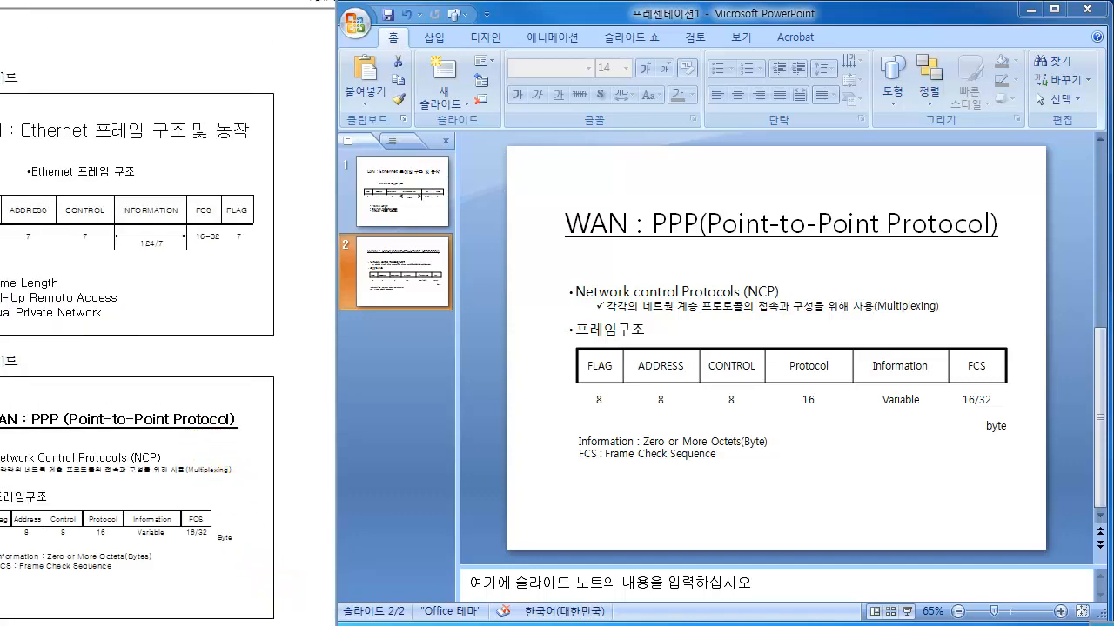
scroll(167, 357, left, 2)
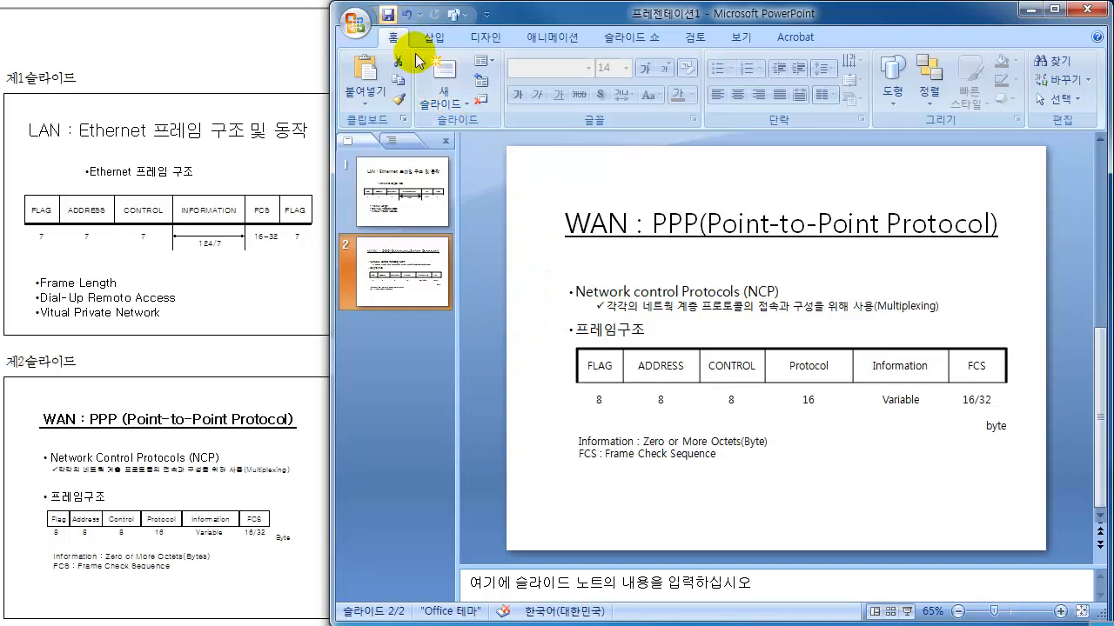
Start saving the presentation and go to the folder 사무자동화 실기 > 기출문제 on the C: drive.
click(389, 15)
drag(311, 253, 290, 318)
click(281, 297)
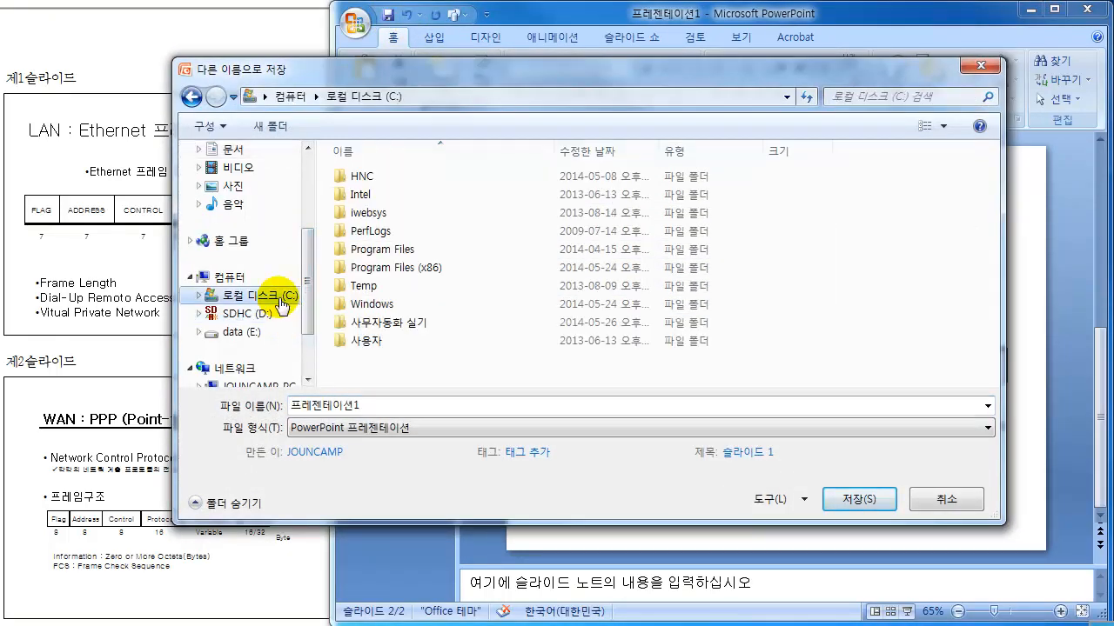
double_click(397, 318)
click(389, 184)
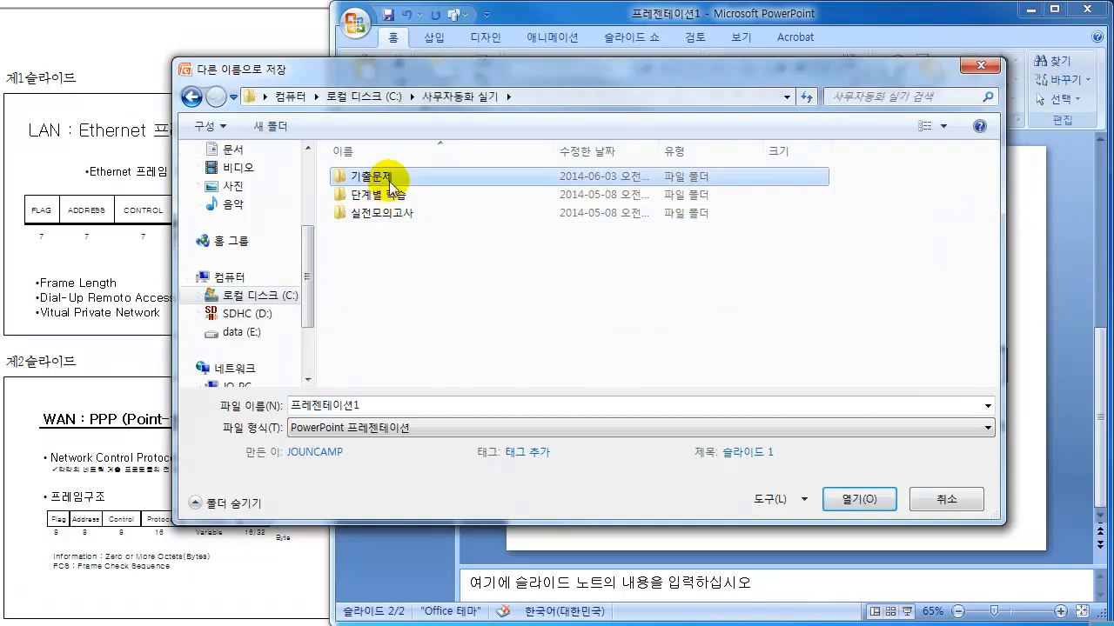
double_click(389, 185)
Save the presentation as 08회-파워포인트, basing the name on the existing 07회-파워포인트 file, and close PowerPoint.
click(388, 196)
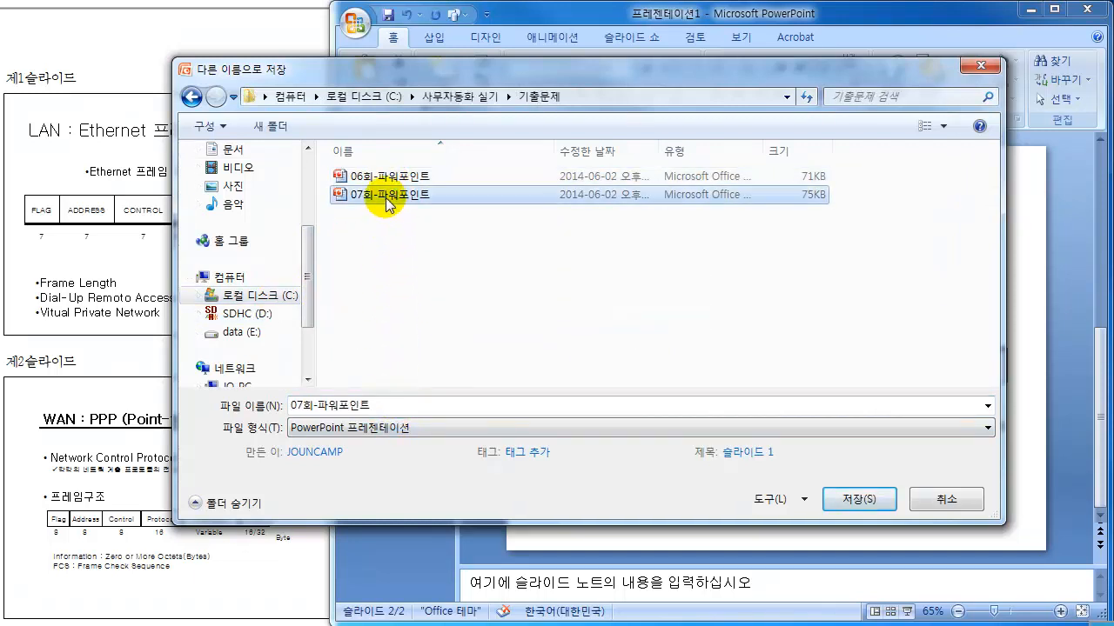
click(288, 406)
click(295, 405)
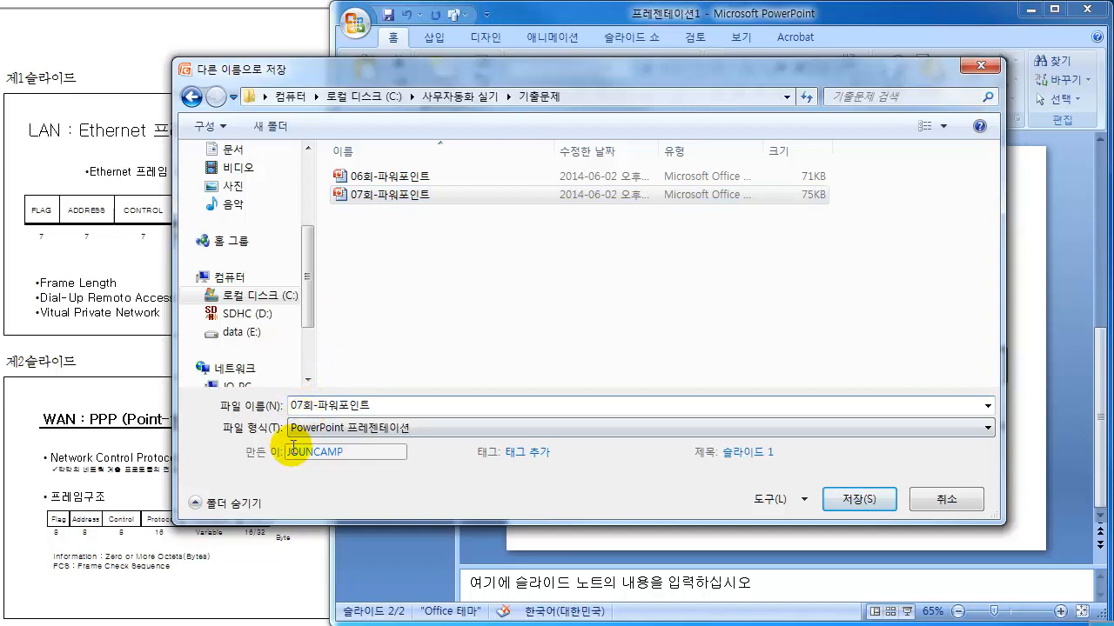
key(BackSpace)
text(8)
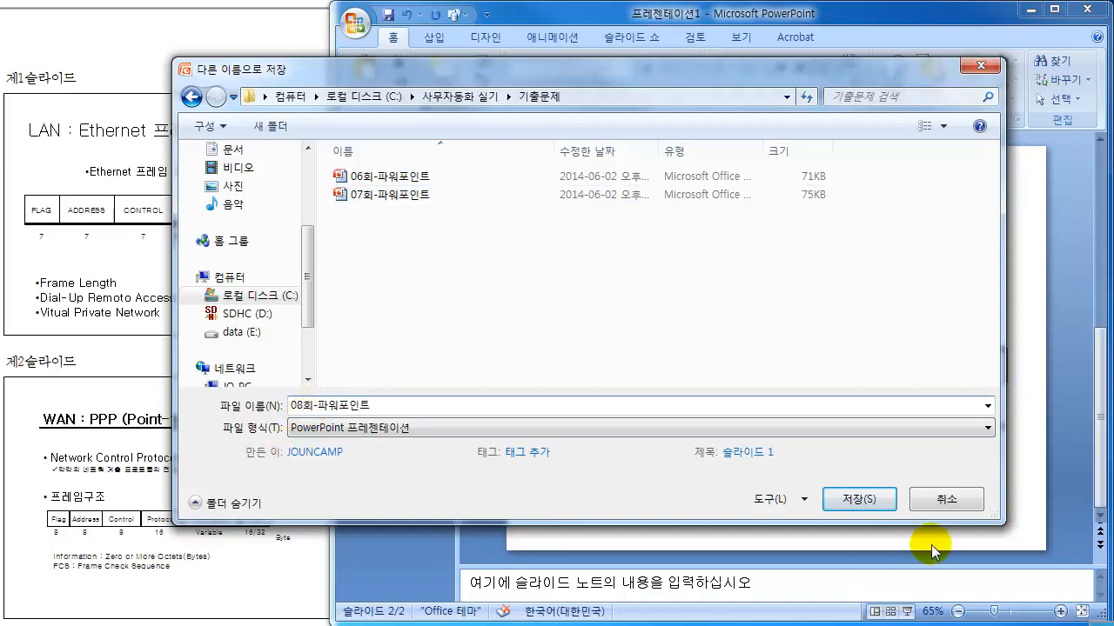
click(860, 499)
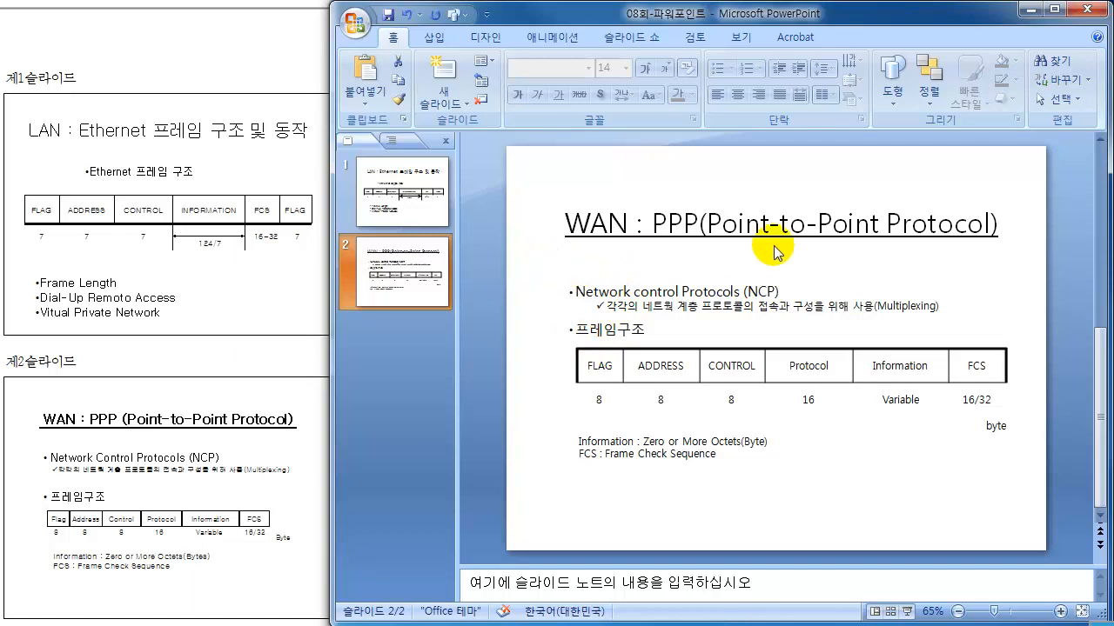
click(1098, 9)
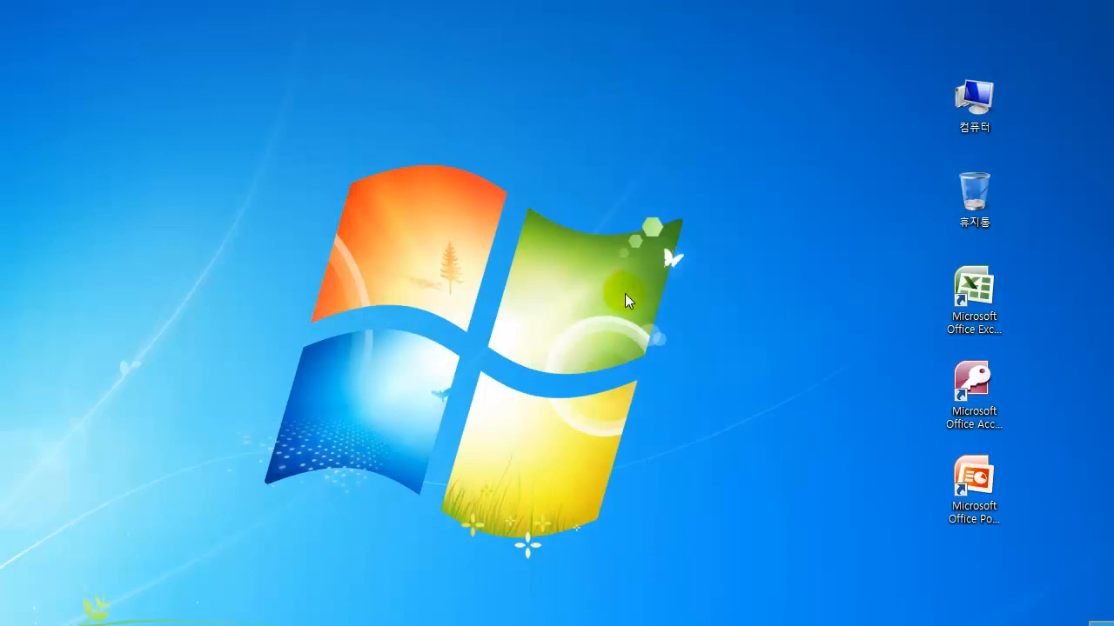
Switch to Windows Explorer and open the folder 사무자동화 실기 > 기출문제 on the C: drive.
click(975, 109)
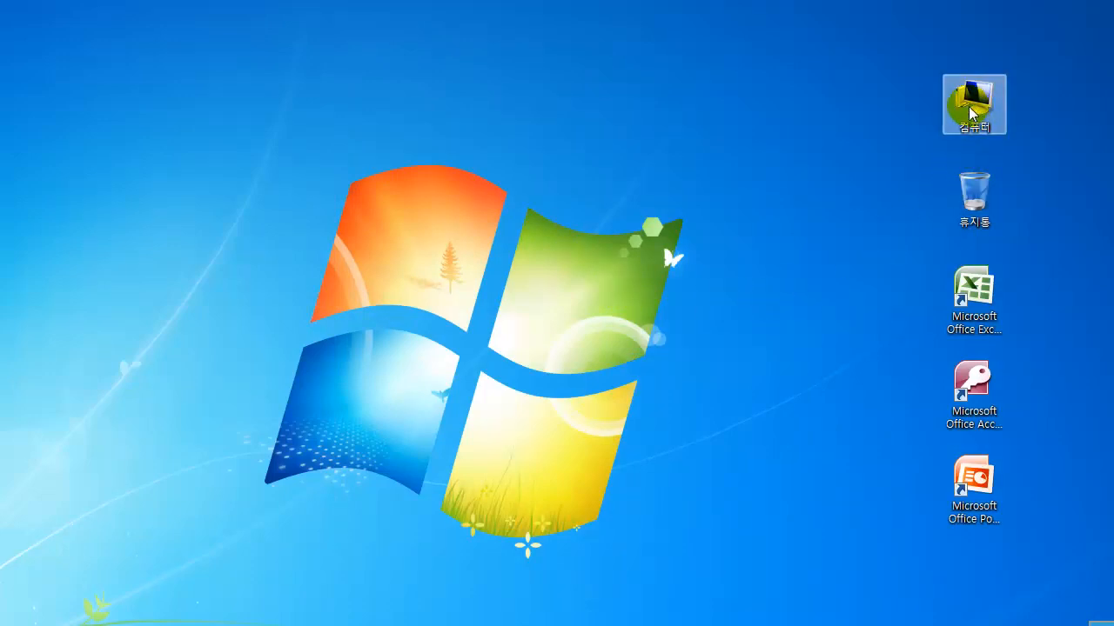
click(55, 187)
drag(0, 0, 460, 31)
double_click(290, 149)
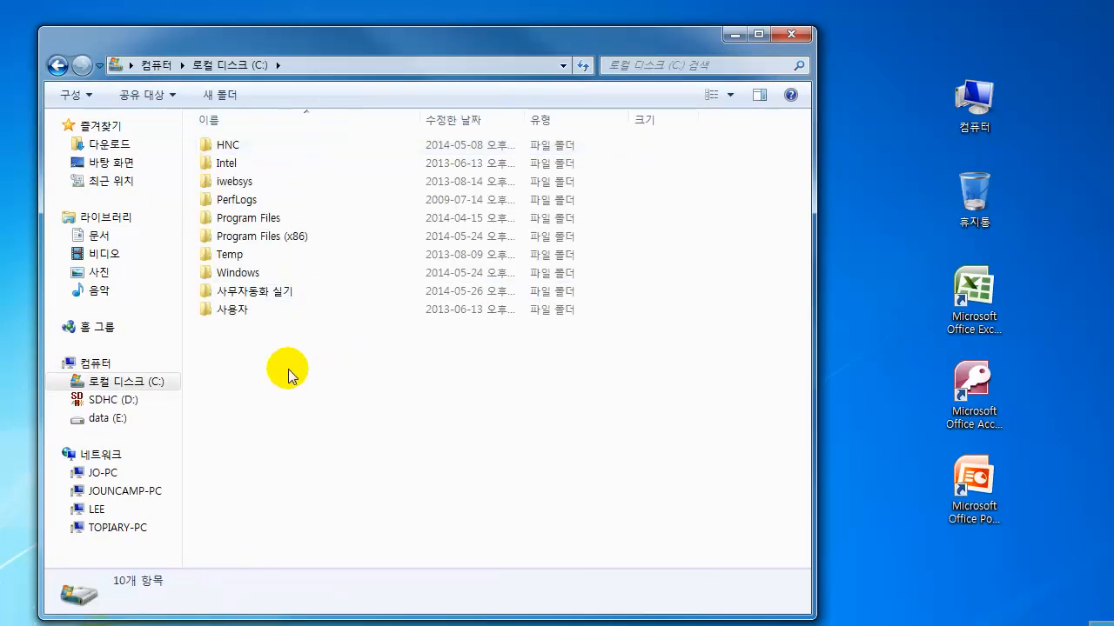
double_click(252, 293)
double_click(237, 144)
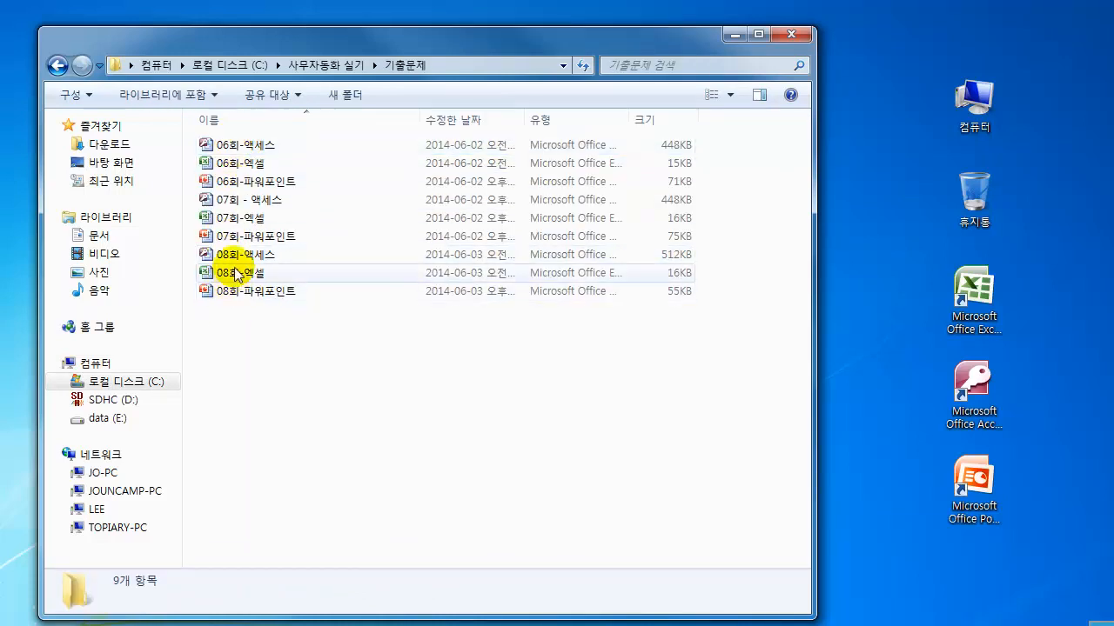
Copy the three files 08회-액세스, 08회-엑셀 and 08회-파워포인트 from 기출문제 to the SDHC (D:) drive.
click(232, 276)
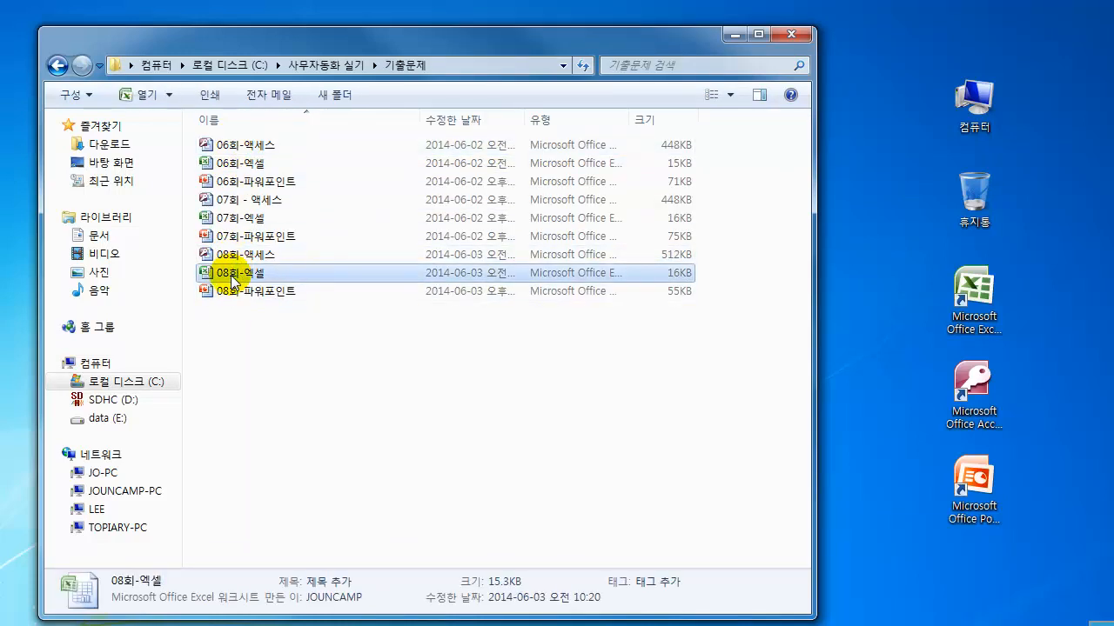
click(230, 255)
click(261, 292)
drag(281, 313, 186, 243)
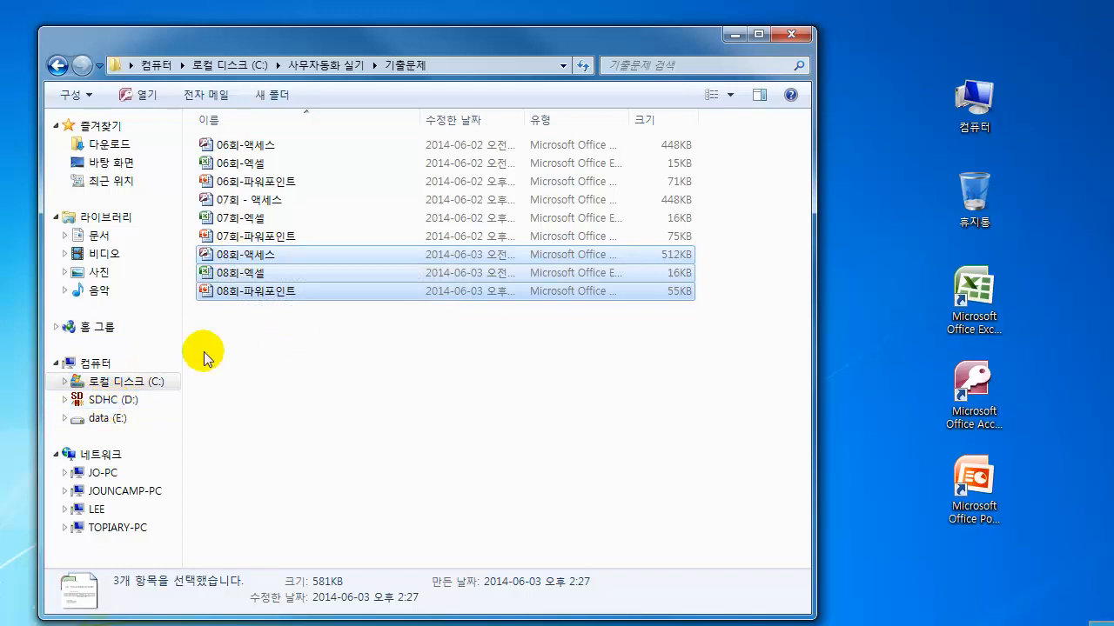
drag(235, 259, 113, 402)
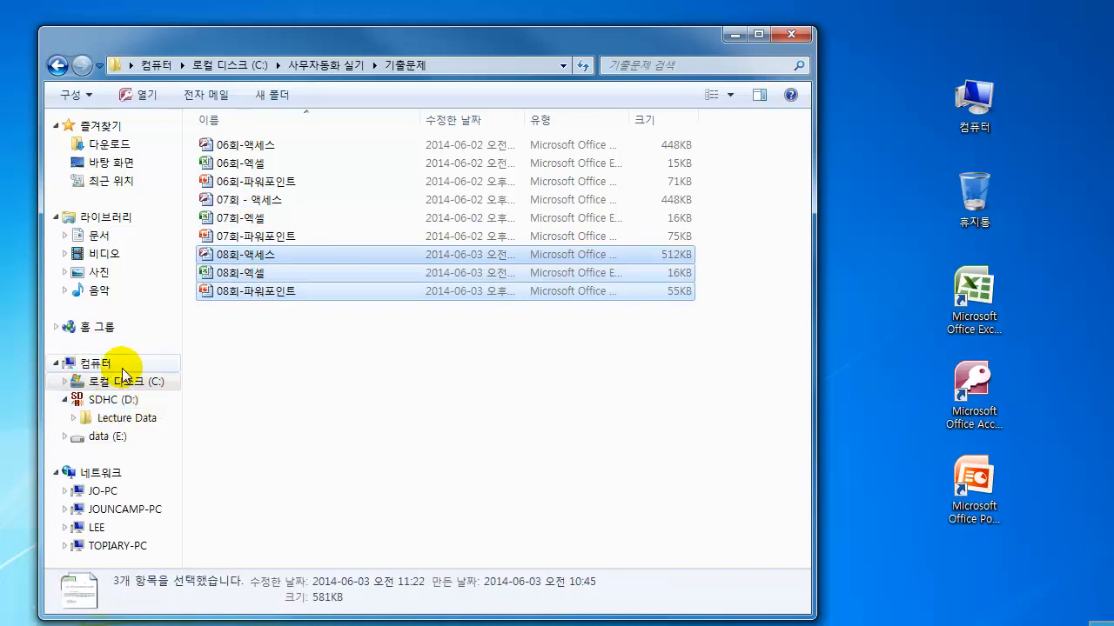
Check the contents of the SDHC (D:) drive for the copied 08회 files and close the Explorer window.
click(114, 400)
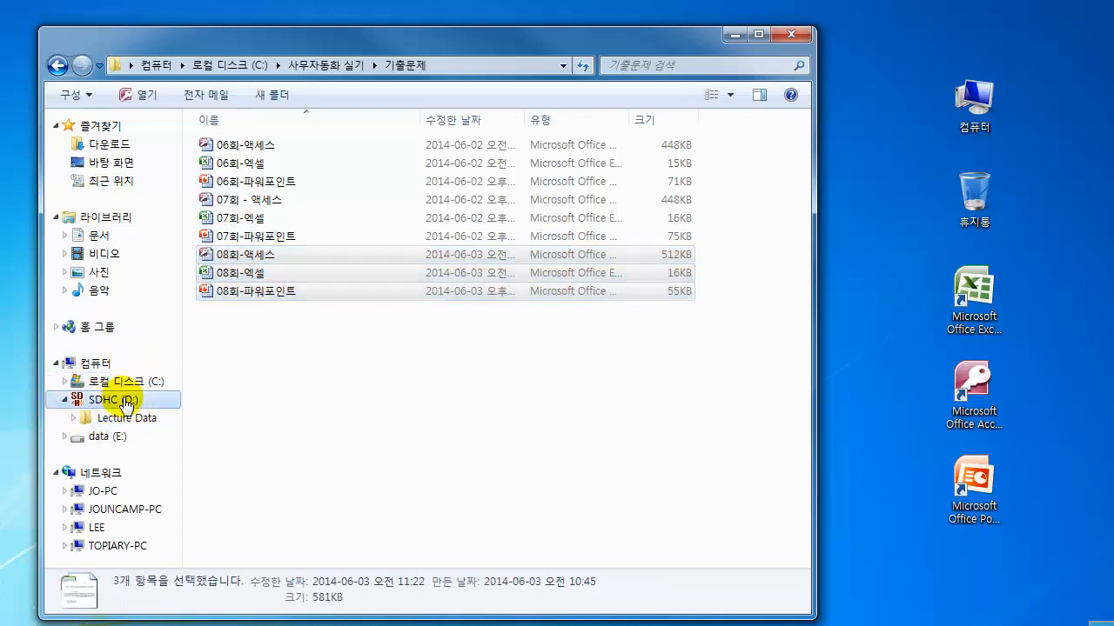
drag(307, 223, 189, 155)
click(296, 300)
click(135, 403)
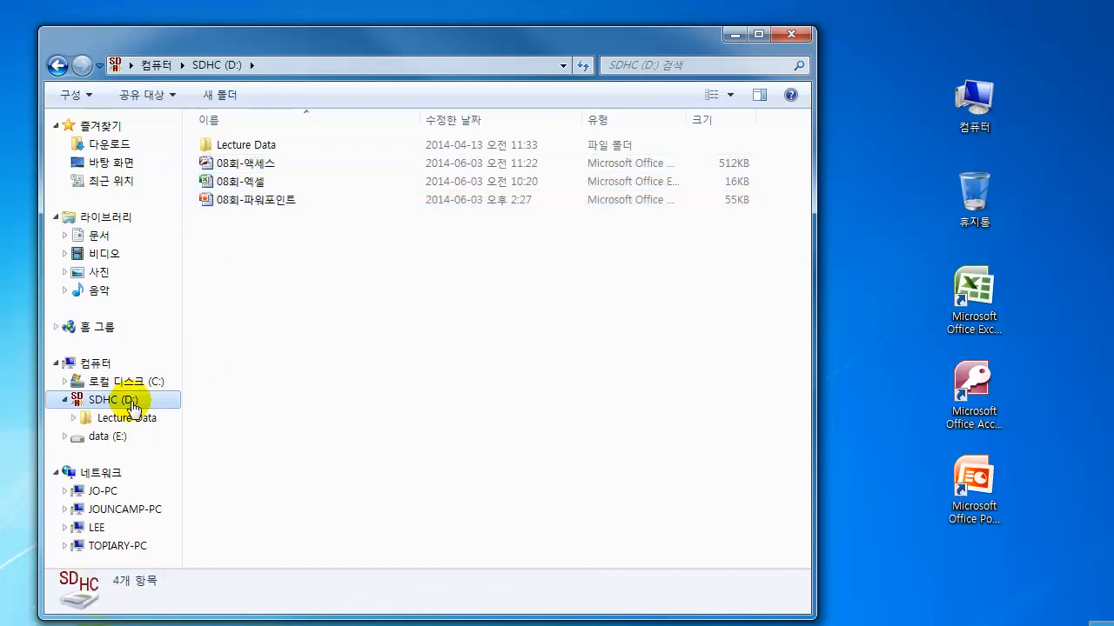
click(797, 34)
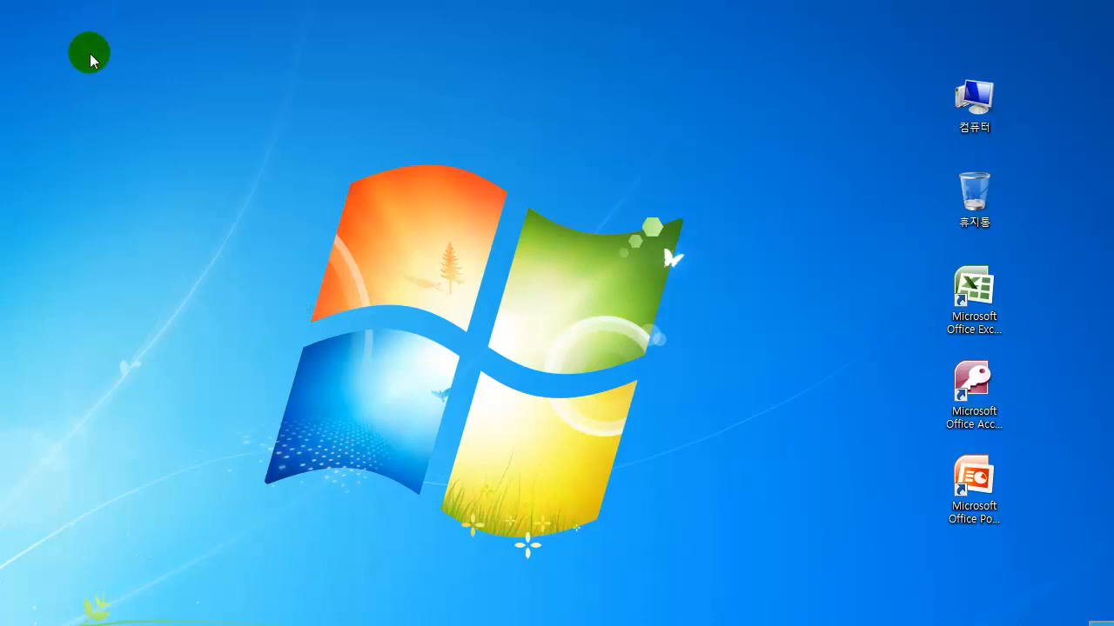
mouse_move(165, 235)
mouse_down()
mouse_move(198, 220)
mouse_move(662, 213)
mouse_up()
mouse_move(646, 197)
mouse_down()
mouse_move(674, 208)
mouse_move(649, 219)
mouse_up()
mouse_move(709, 181)
mouse_down()
mouse_move(710, 227)
mouse_move(771, 219)
mouse_move(722, 267)
mouse_up()
drag(834, 259, 801, 267)
mouse_move(831, 253)
mouse_down()
mouse_move(833, 271)
mouse_move(839, 256)
mouse_up()
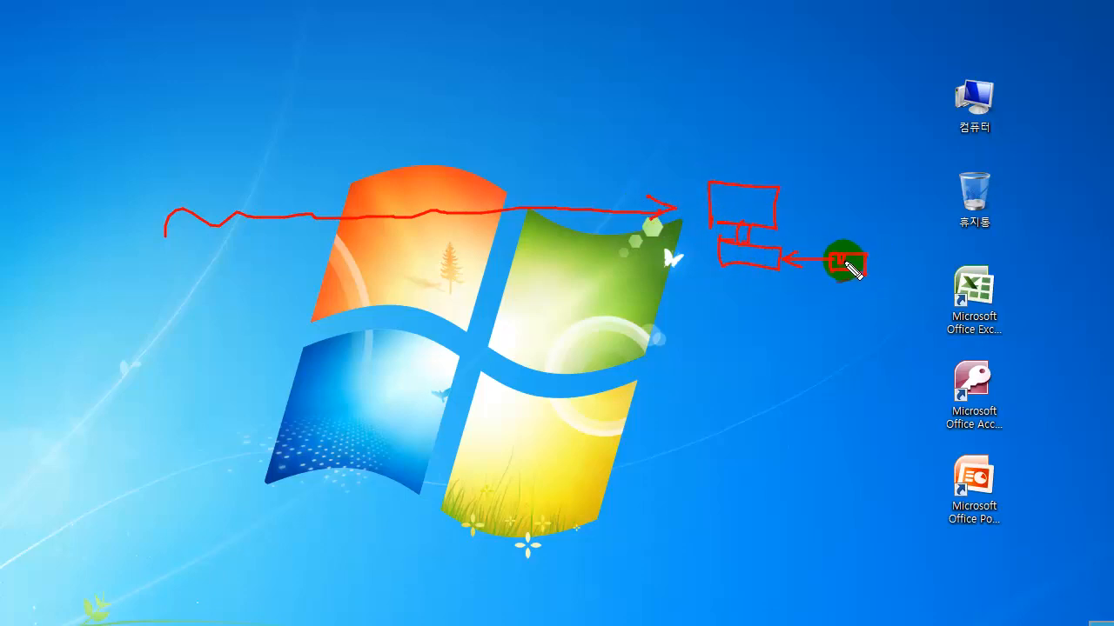
mouse_move(747, 290)
mouse_down()
mouse_move(751, 356)
mouse_move(774, 370)
mouse_up()
key(Escape)
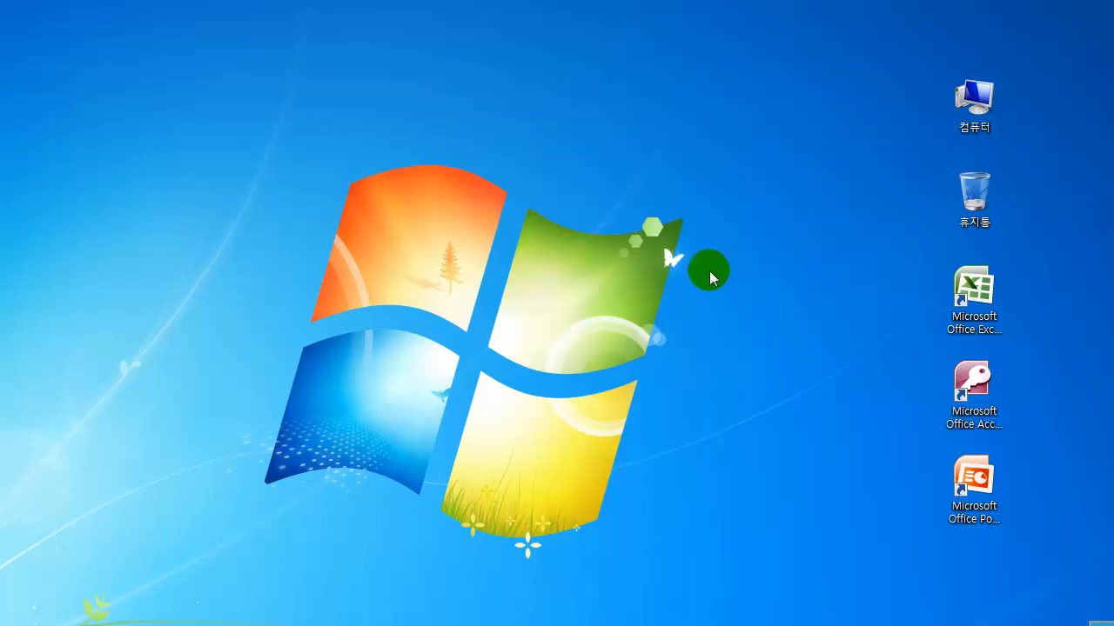
Open the SDHC (D:) drive from Computer and check its 08회 Access, Excel and PowerPoint files.
click(973, 100)
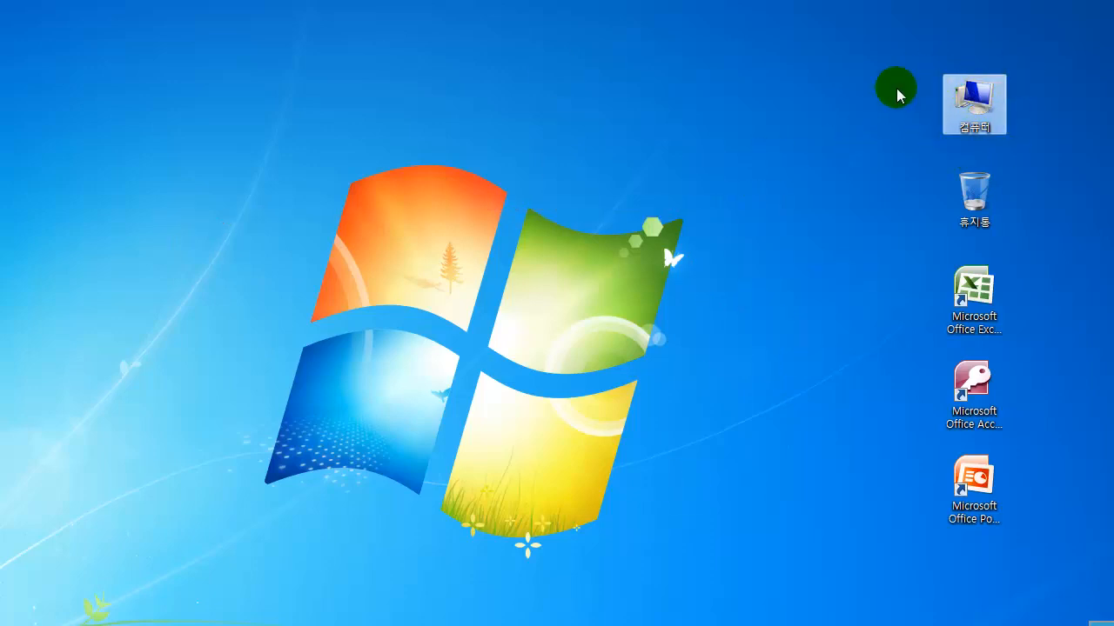
click(973, 102)
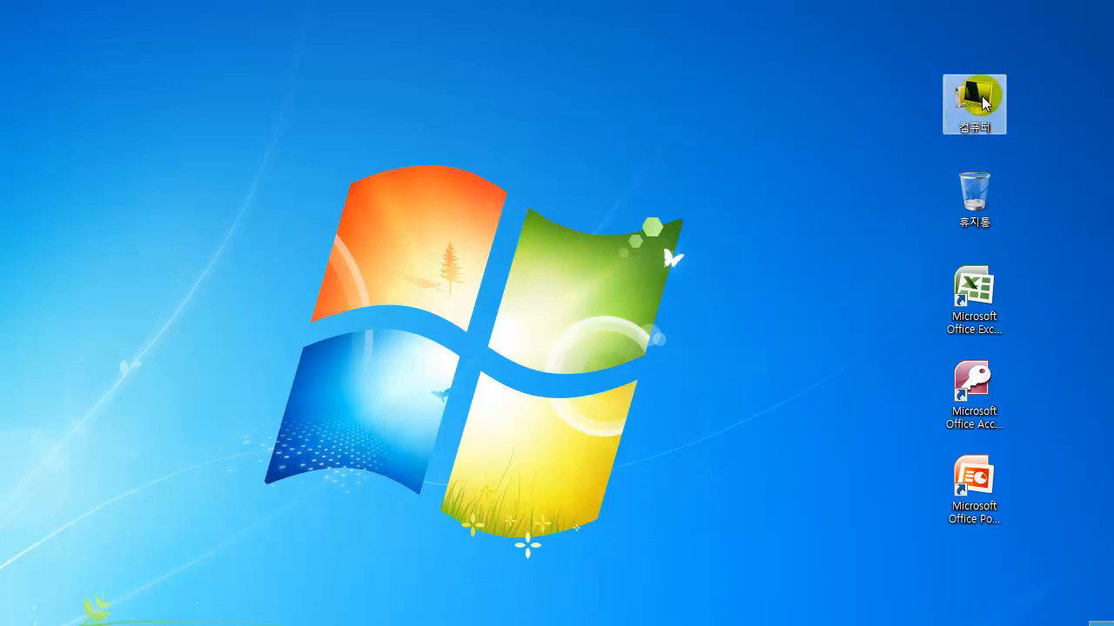
double_click(983, 103)
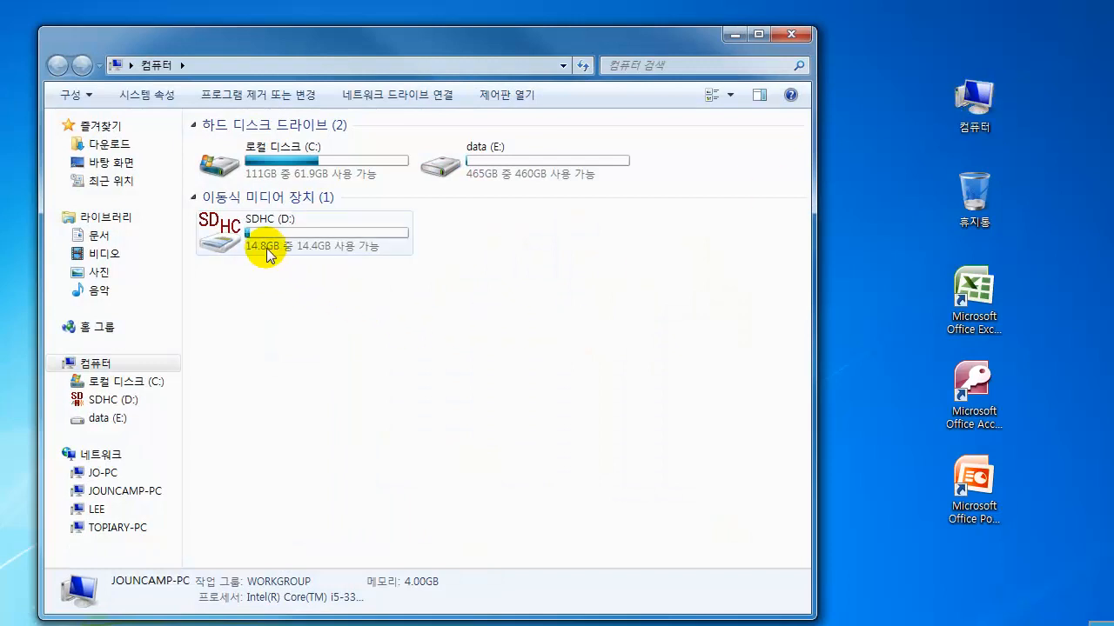
double_click(273, 238)
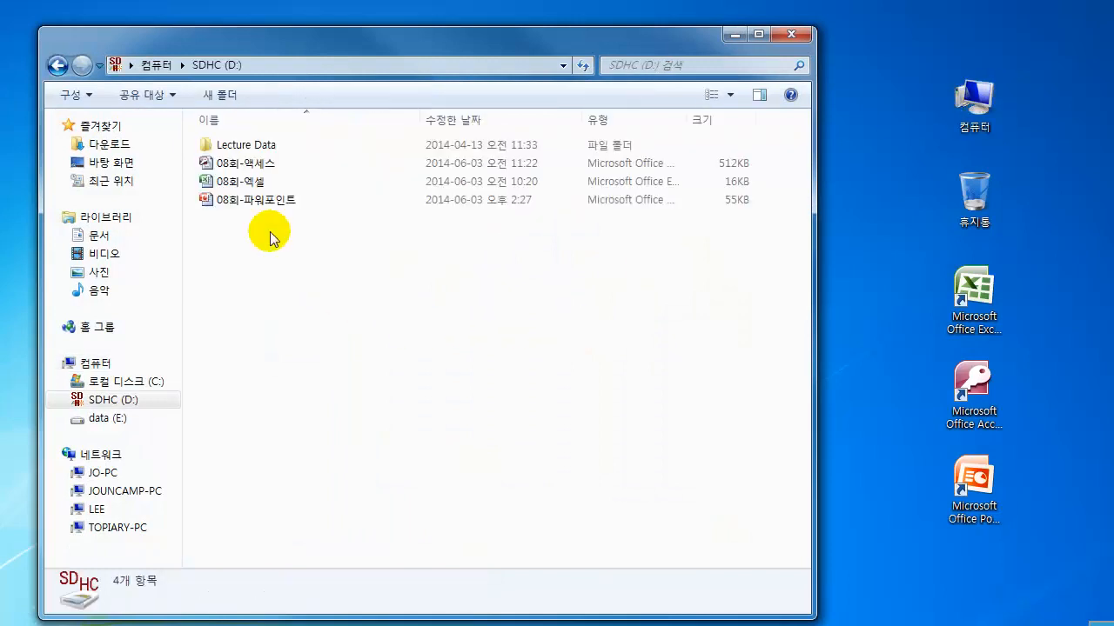
click(236, 162)
click(236, 181)
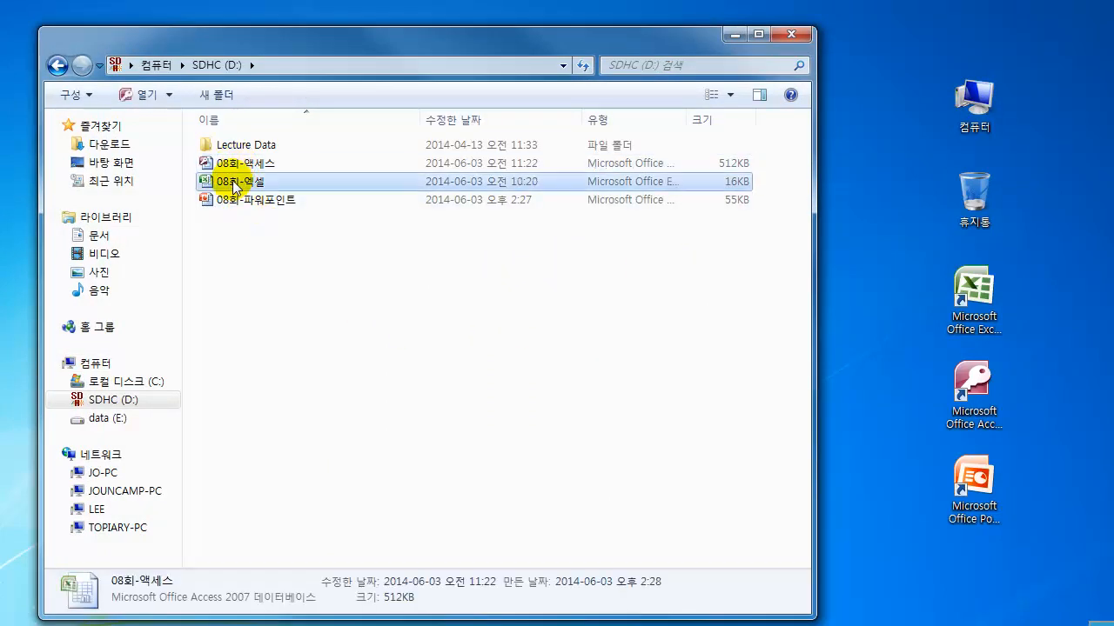
click(235, 202)
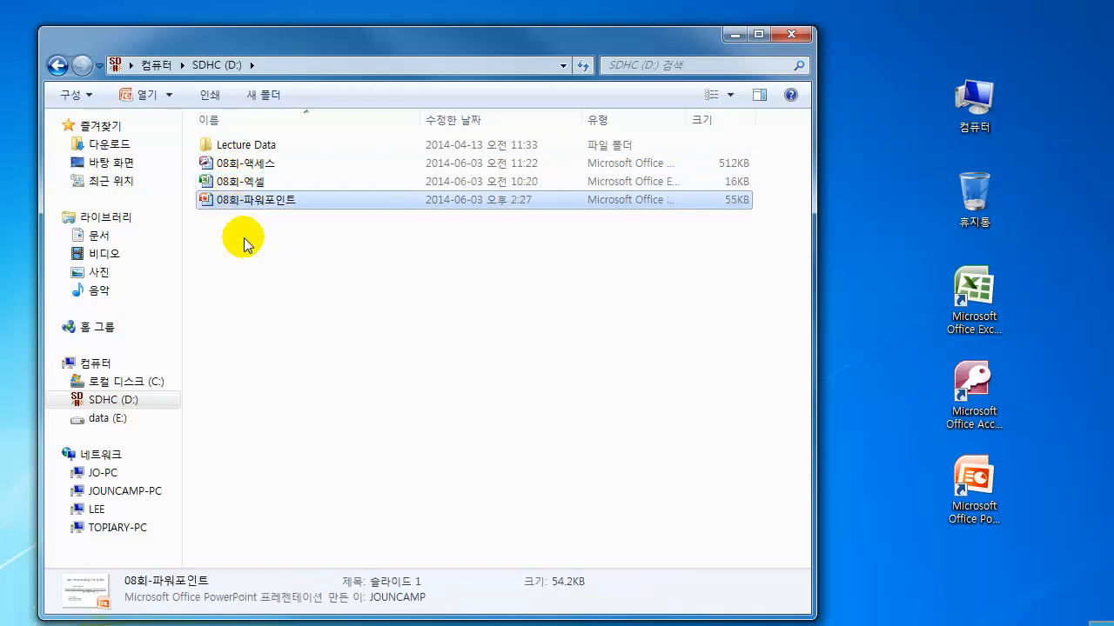
Copy the three 08회 files from the SDHC (D:) drive to the desktop and close the Explorer window.
drag(251, 40, 511, 33)
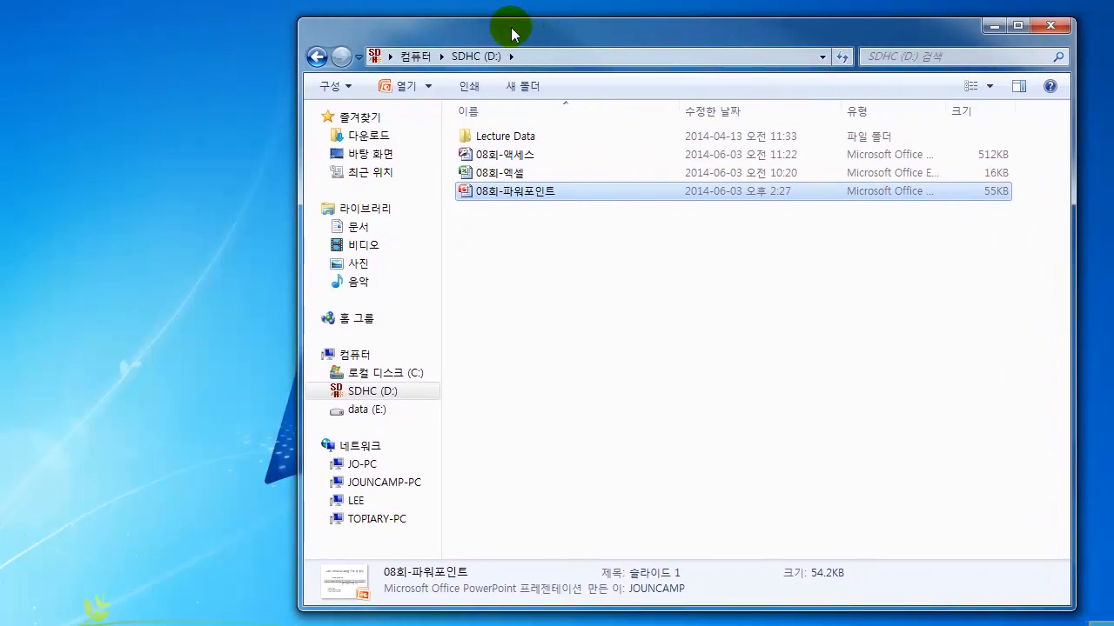
click(477, 240)
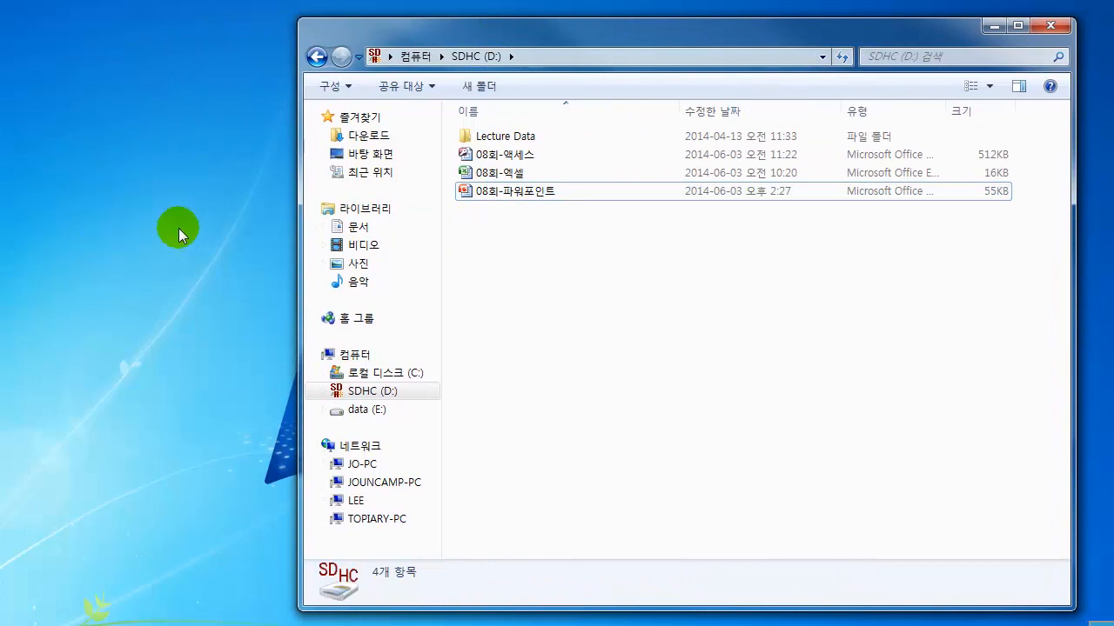
drag(567, 216, 114, 212)
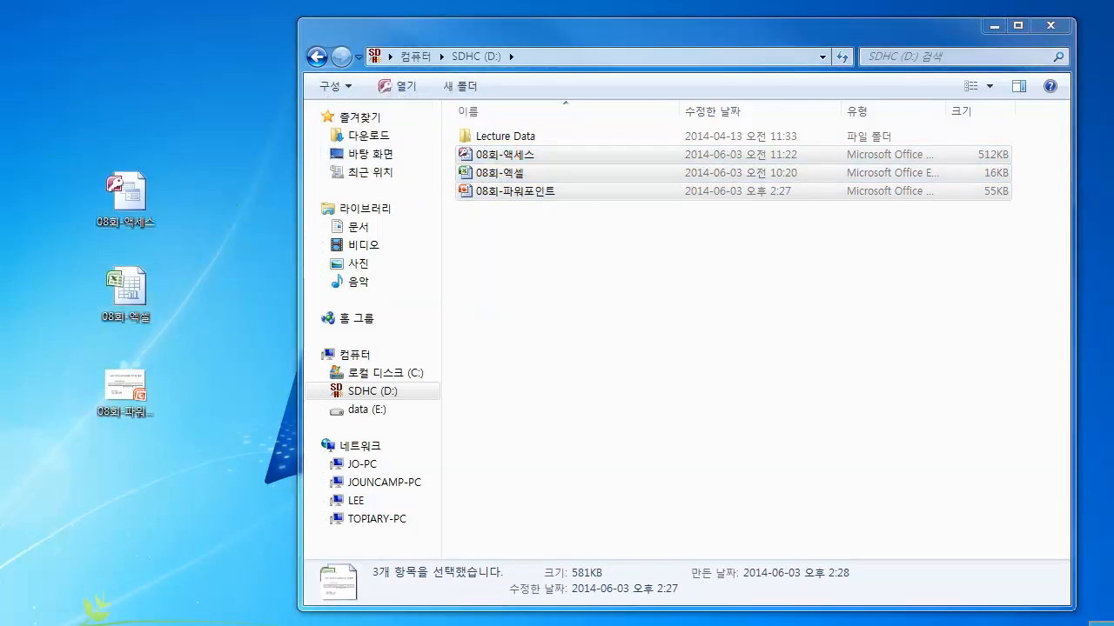
click(1060, 32)
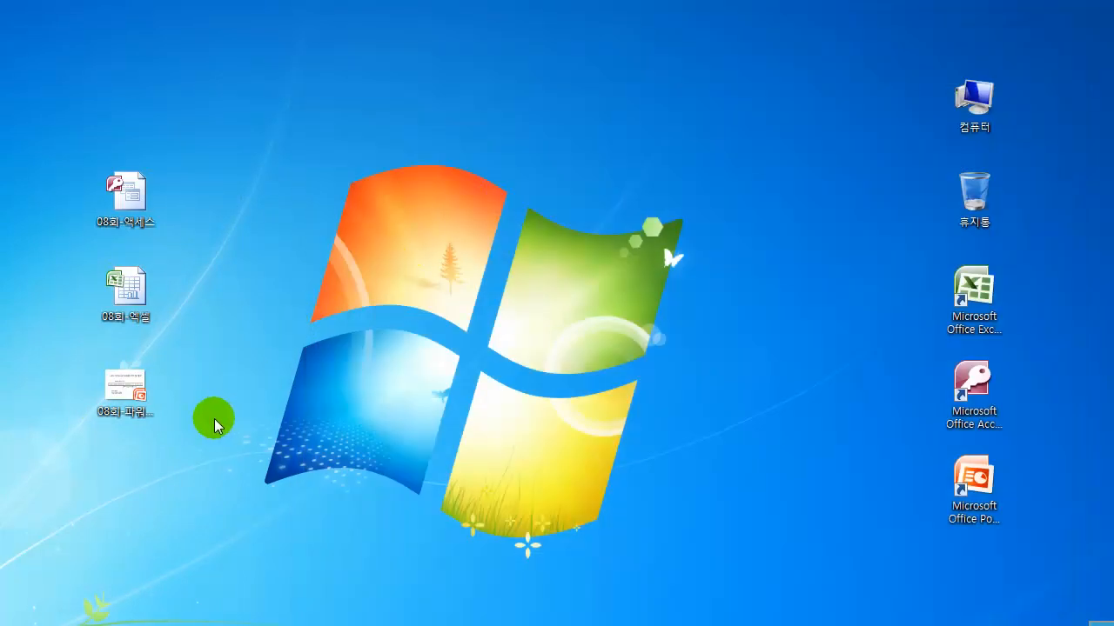
Open the 08회-엑셀 workbook from the desktop, examine its print settings without printing, and close it.
double_click(135, 292)
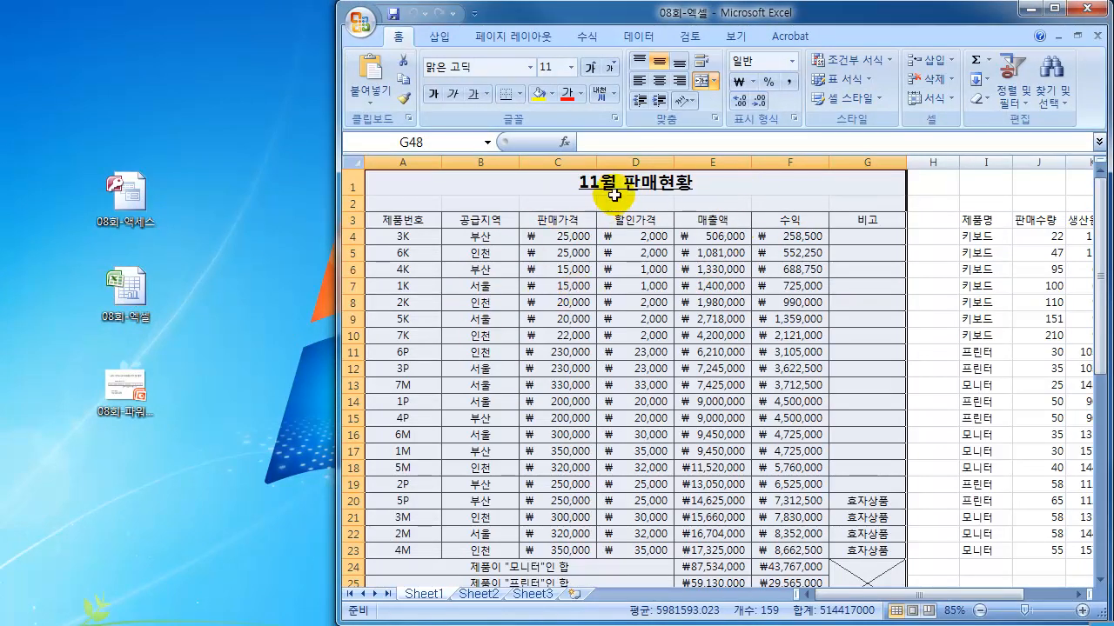
click(364, 33)
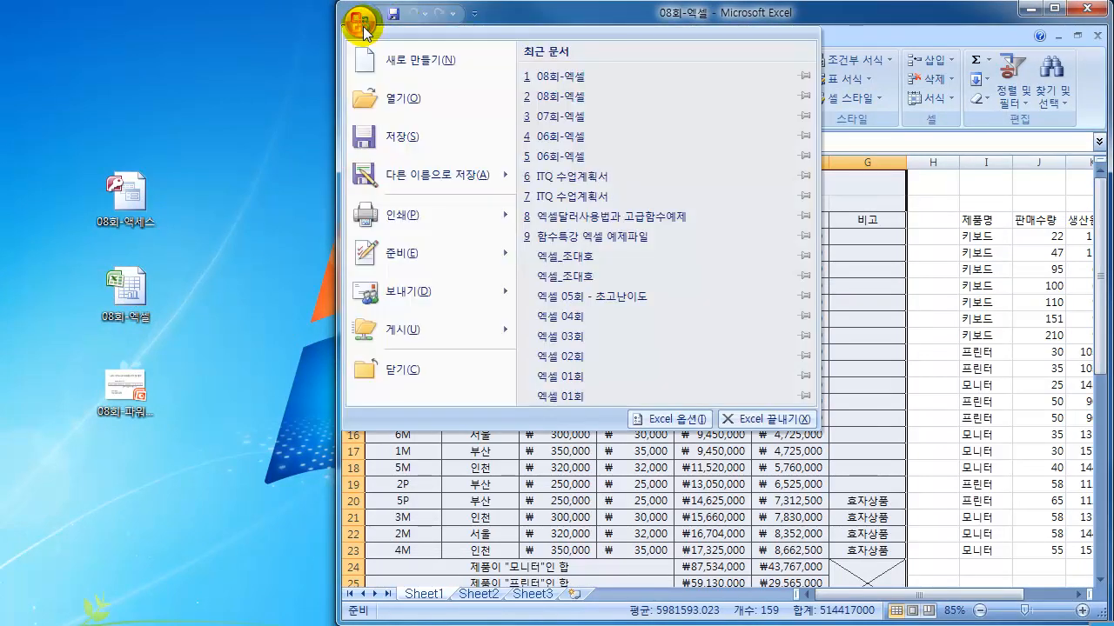
mouse_move(375, 214)
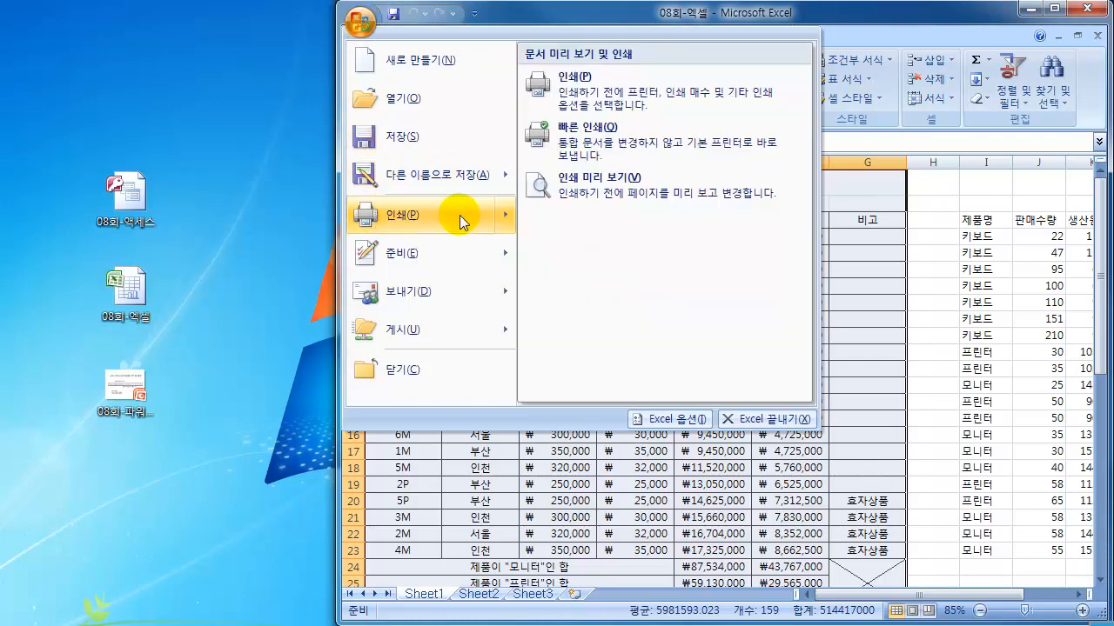
click(574, 87)
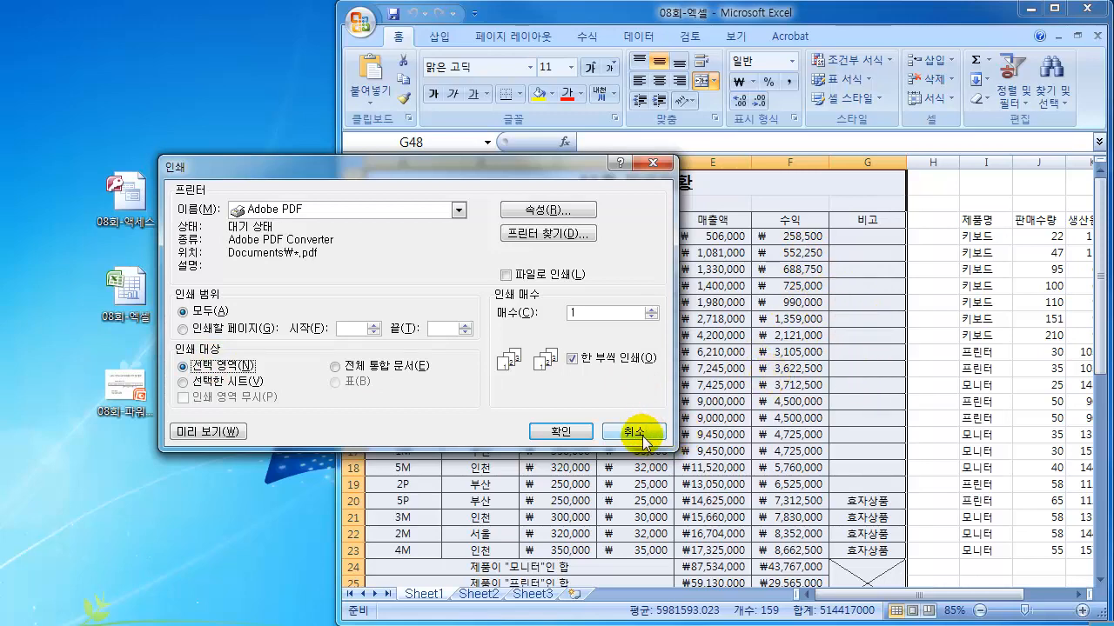
click(642, 439)
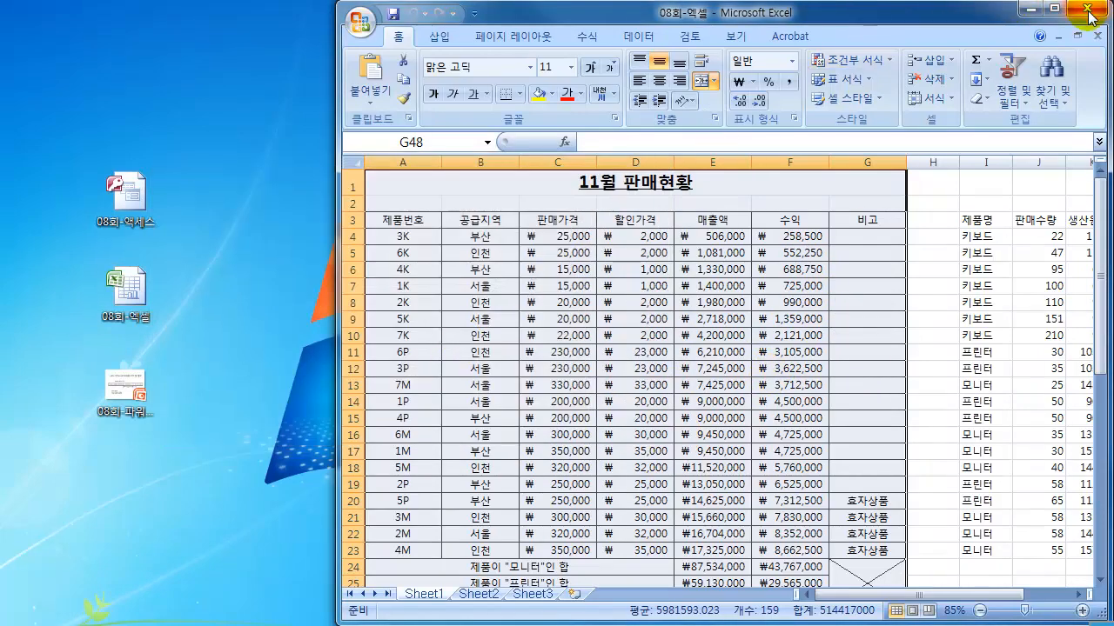
click(1087, 10)
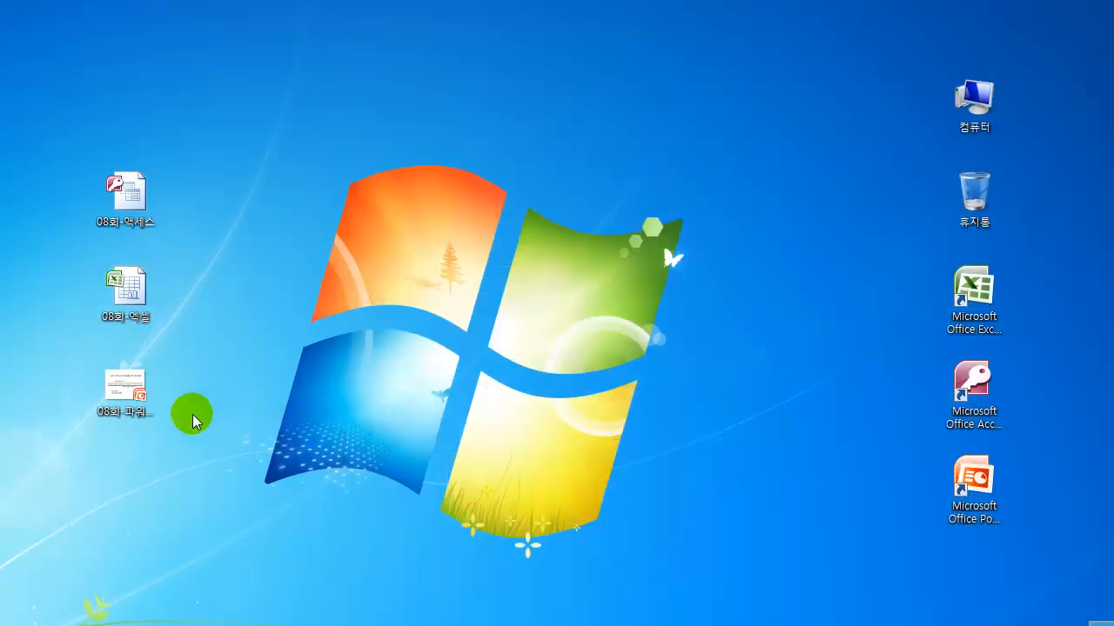
Open the 08회-액세스 database from the desktop, open Form1 and advance to its fifth record.
click(137, 184)
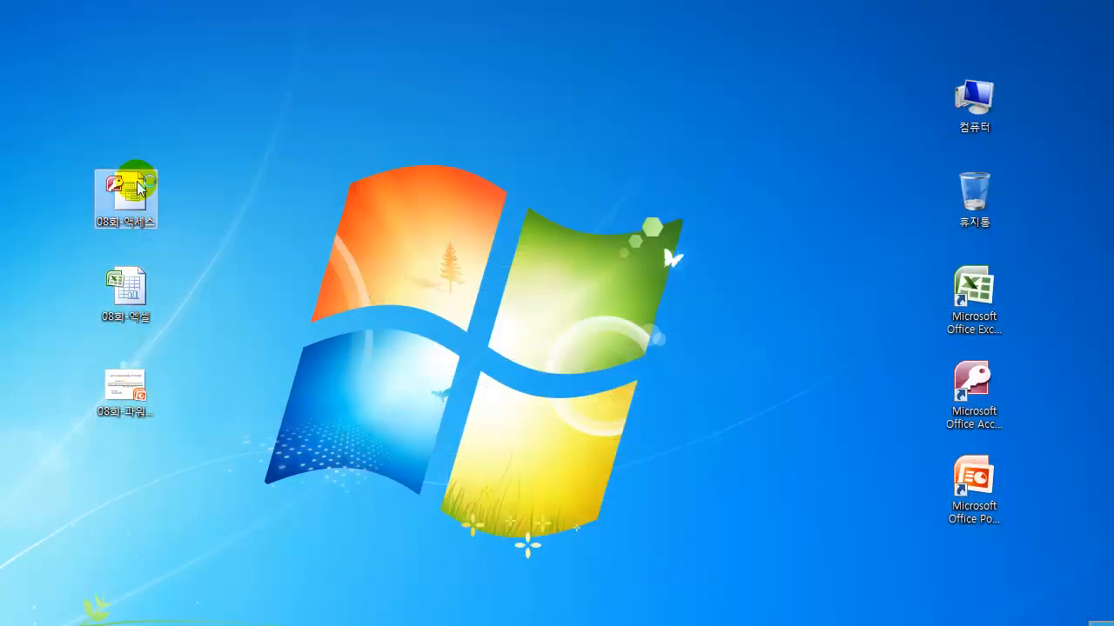
double_click(137, 184)
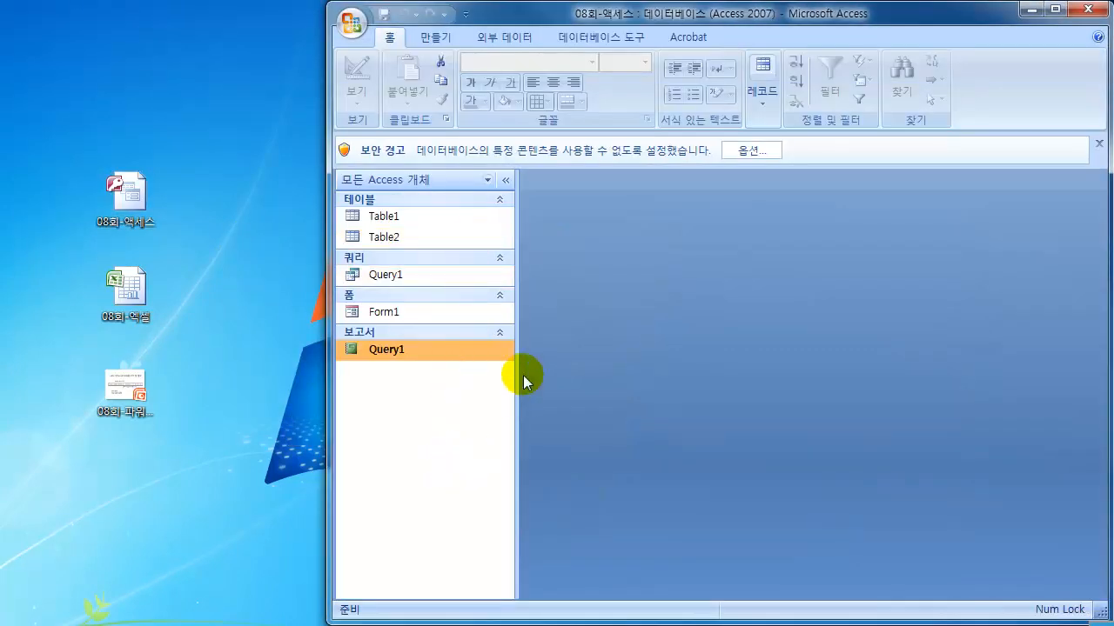
double_click(385, 312)
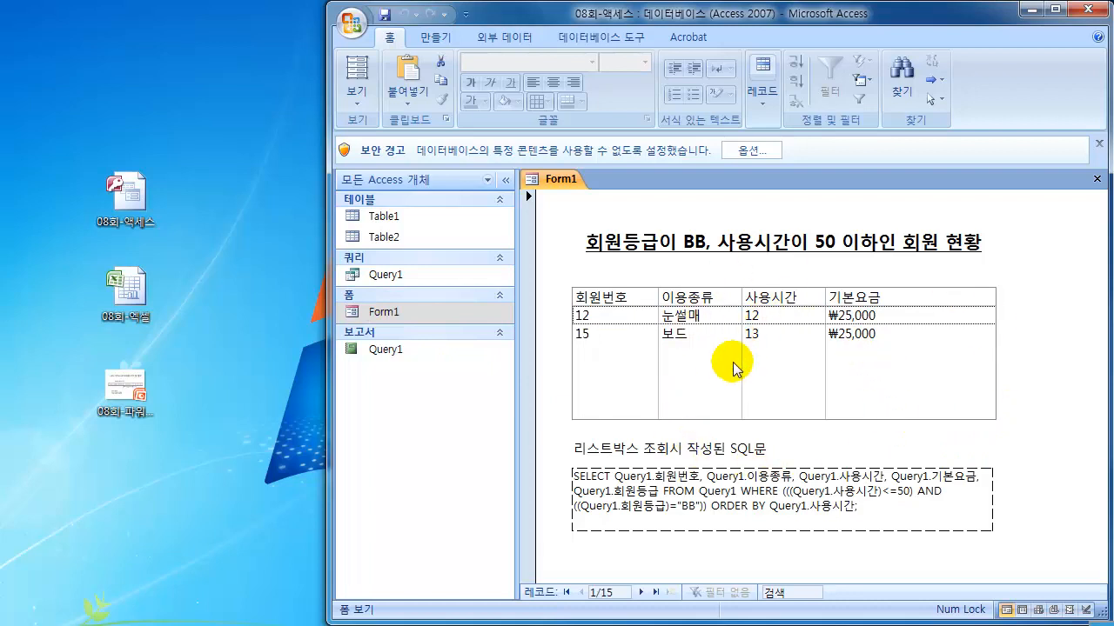
click(641, 592)
click(642, 593)
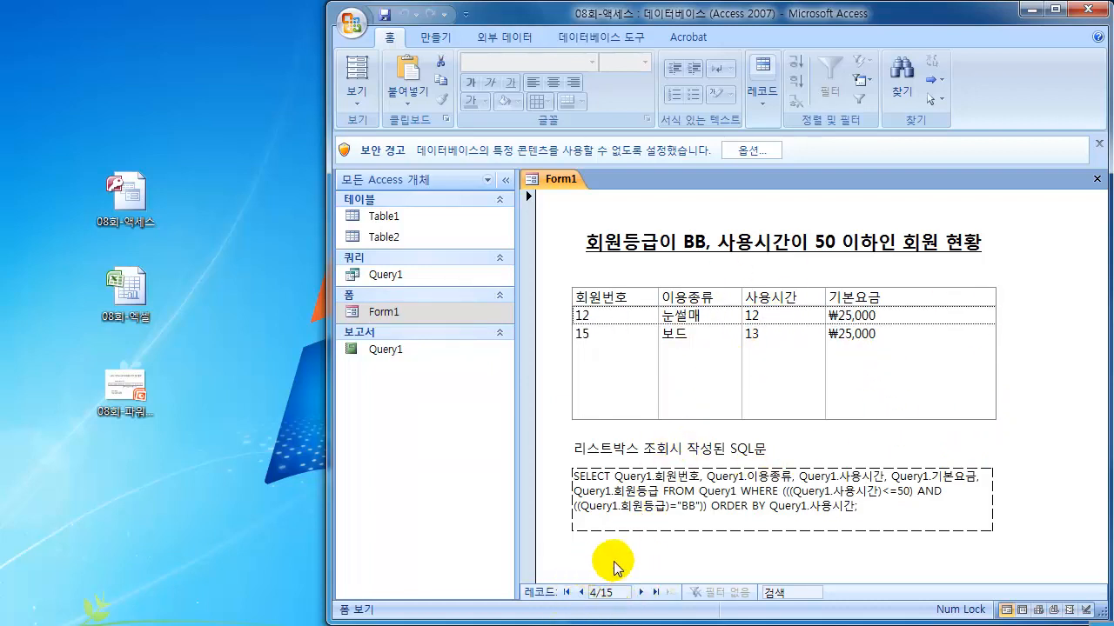
click(648, 593)
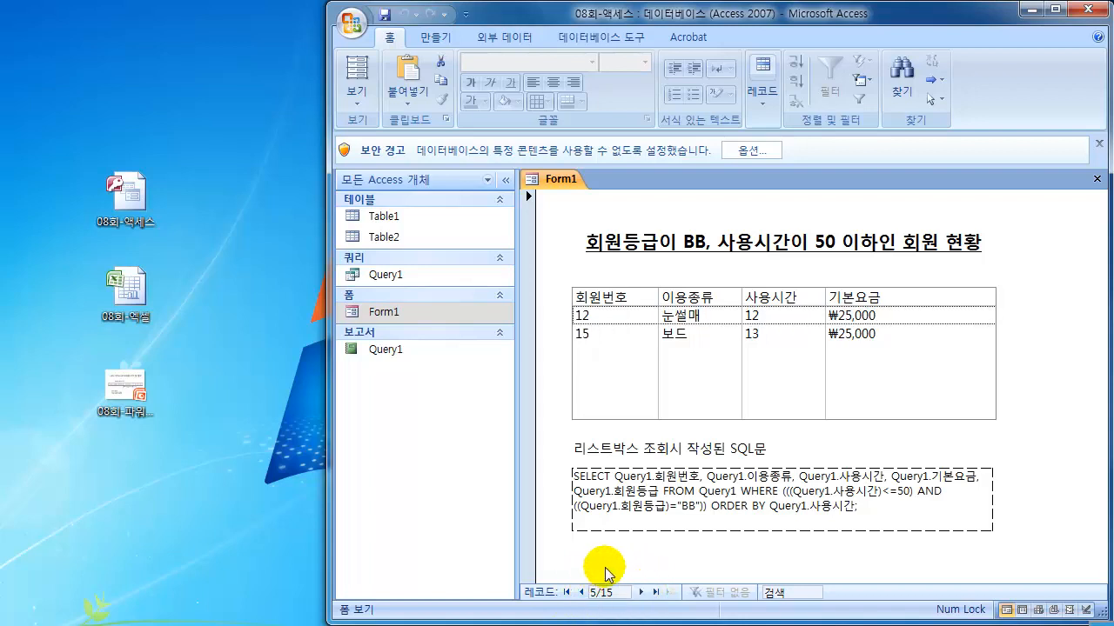
Set Form1's print range to the selected record (선택한 레코드) and cancel without printing.
click(353, 27)
mouse_move(369, 214)
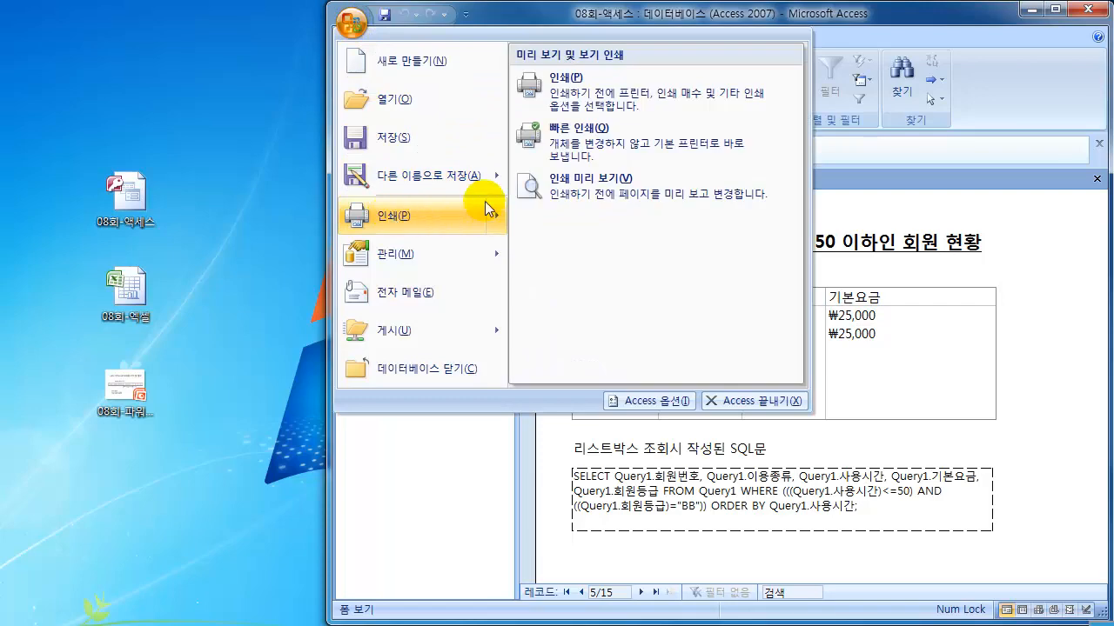
click(547, 88)
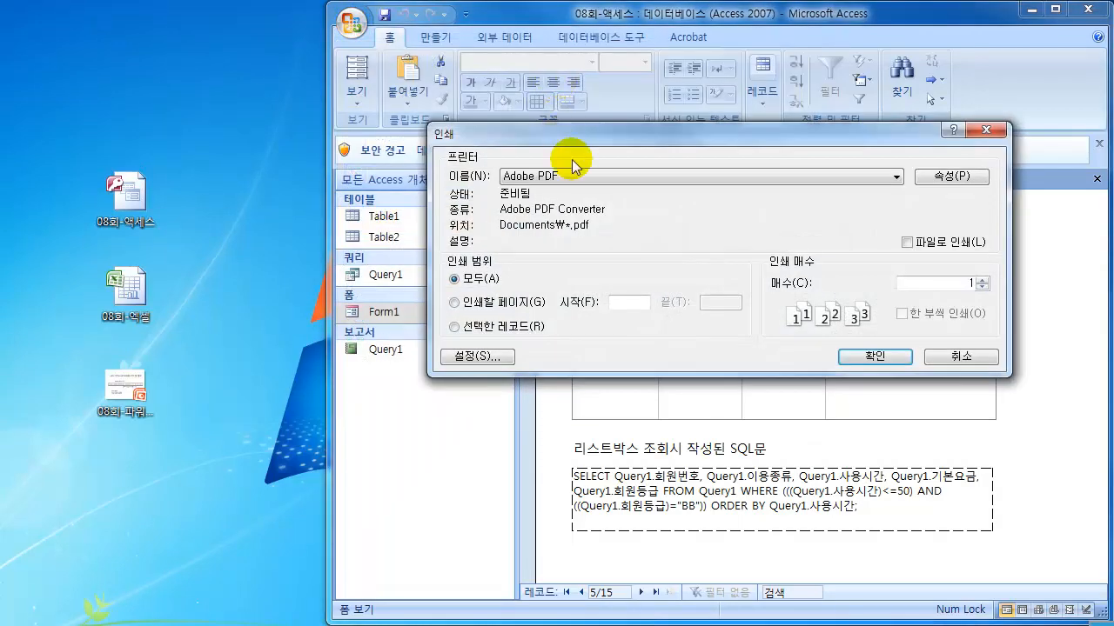
click(453, 329)
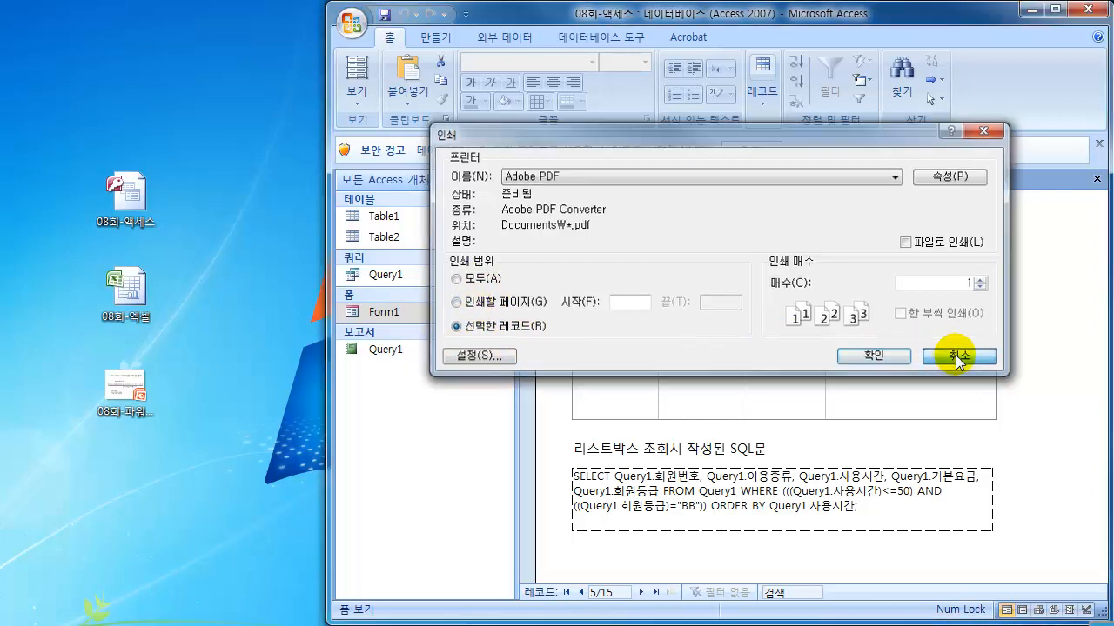
click(957, 358)
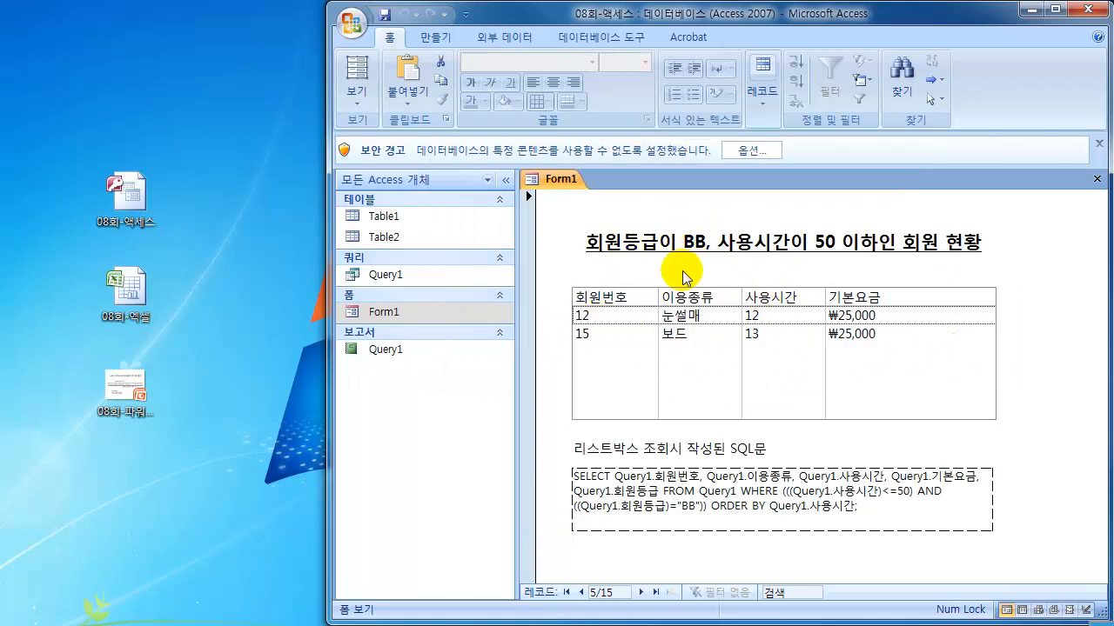
Switch Form1 to design view, examine the print range options available there, and cancel without printing.
click(367, 102)
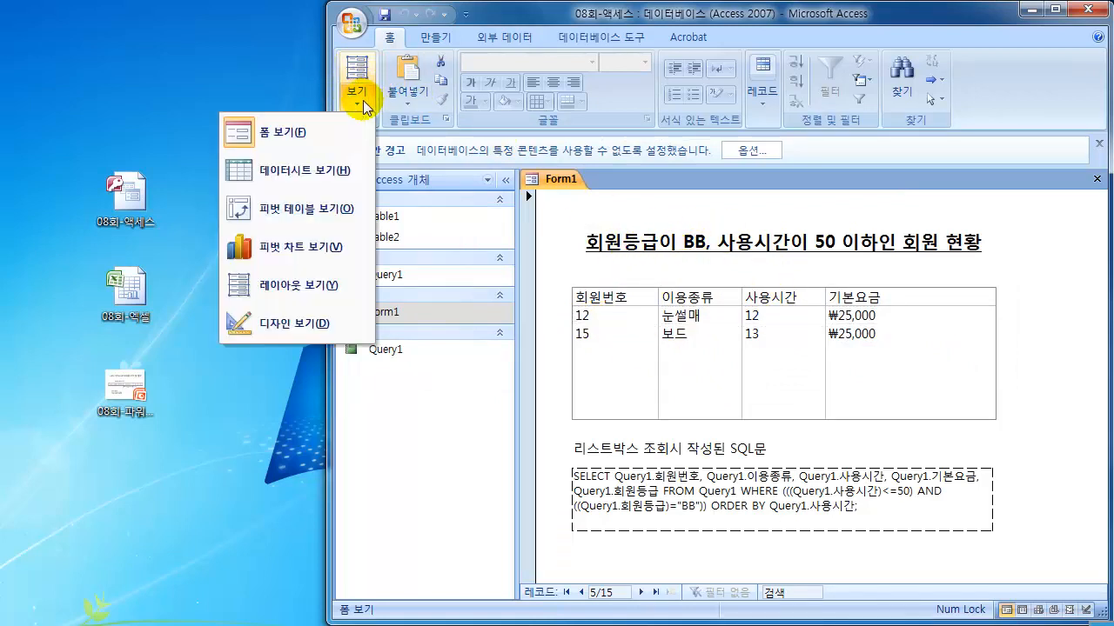
click(300, 325)
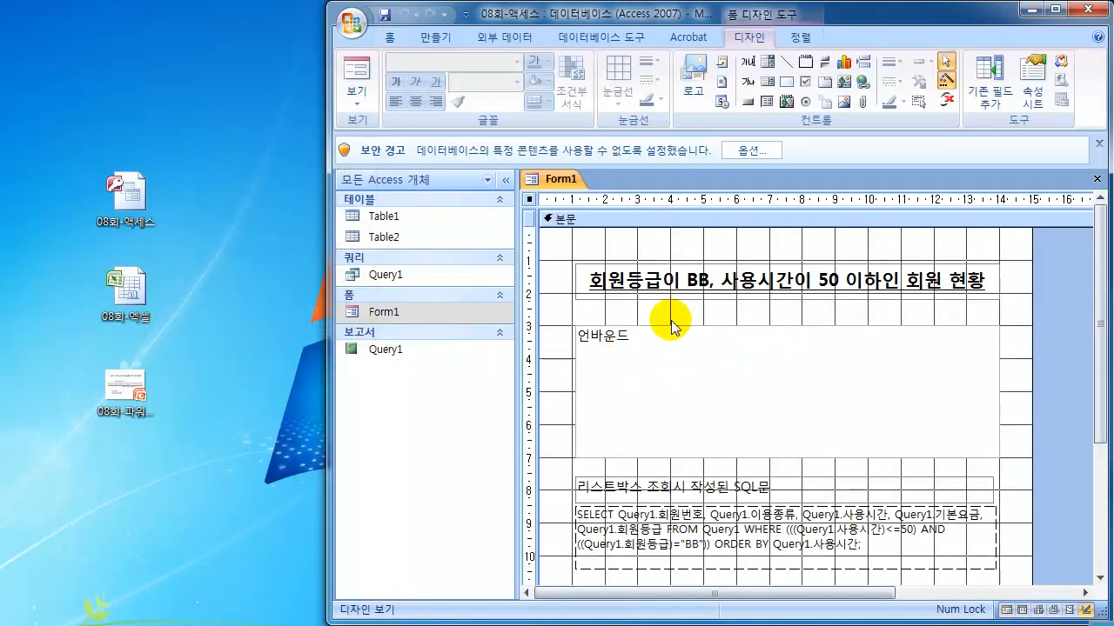
click(352, 23)
mouse_move(374, 215)
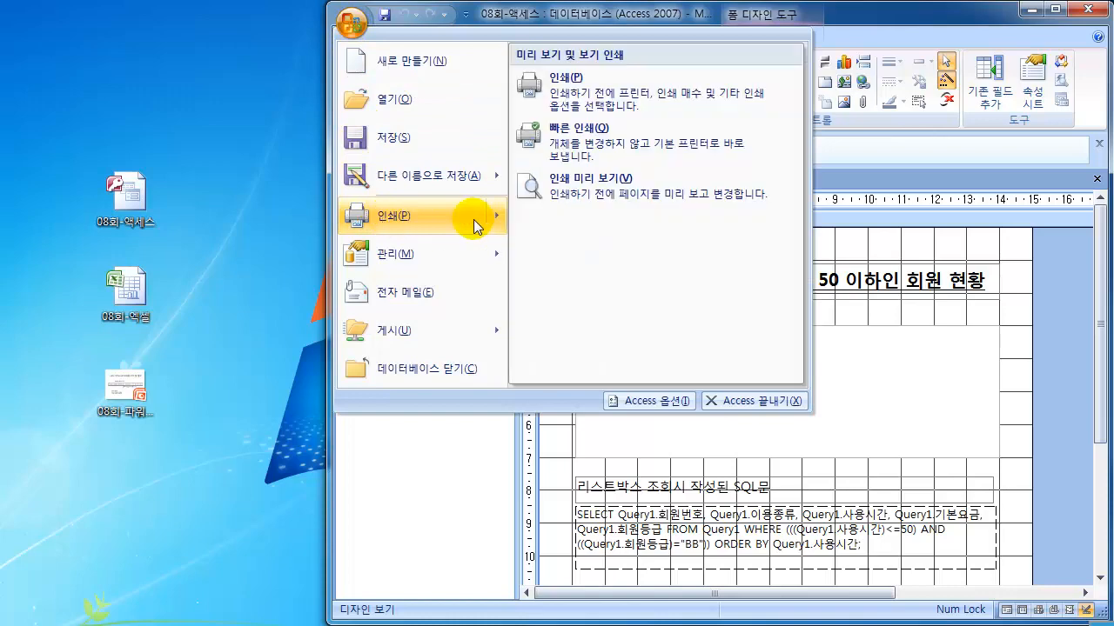
click(583, 84)
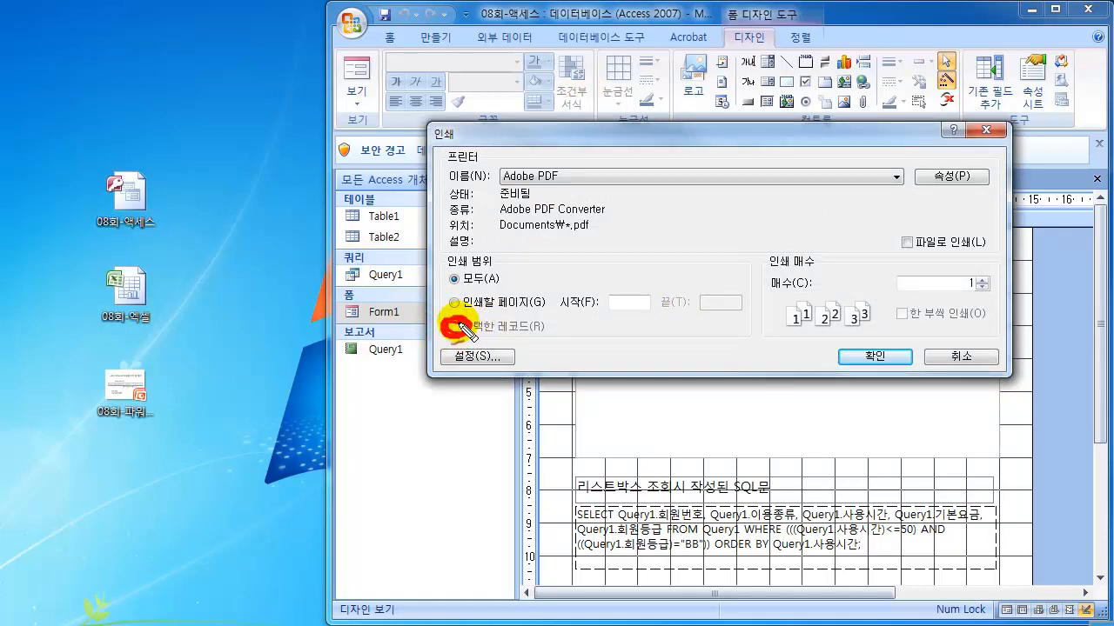
drag(458, 323, 468, 328)
drag(1041, 455, 1006, 486)
mouse_move(1039, 472)
mouse_down()
mouse_move(1009, 481)
mouse_move(1037, 506)
mouse_up()
mouse_move(1070, 428)
mouse_down()
mouse_move(1049, 453)
mouse_move(1069, 467)
mouse_up()
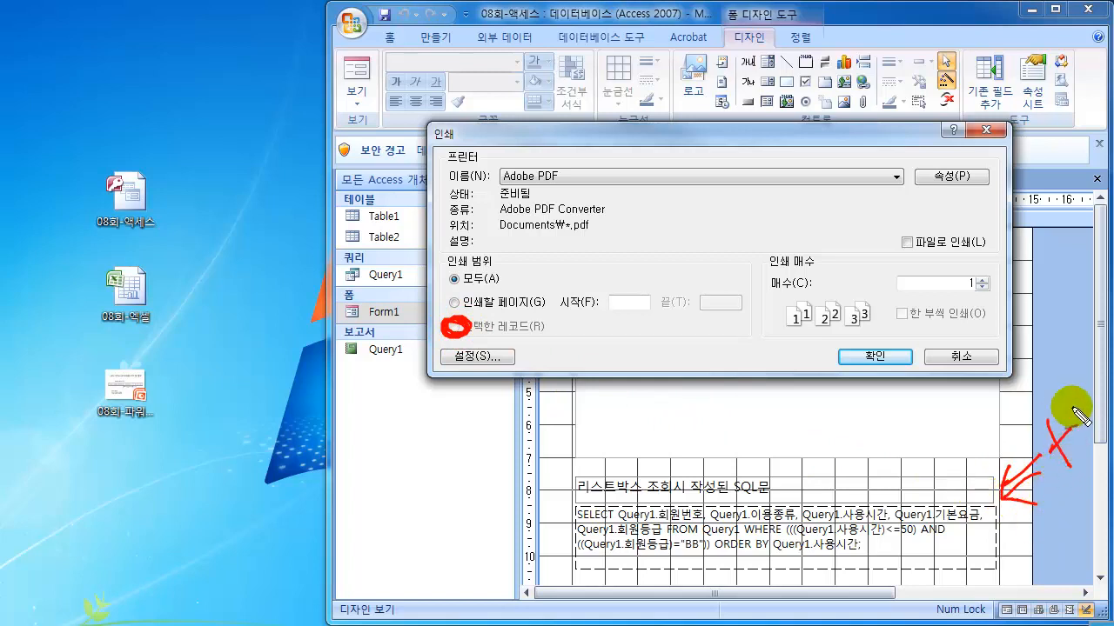
click(966, 356)
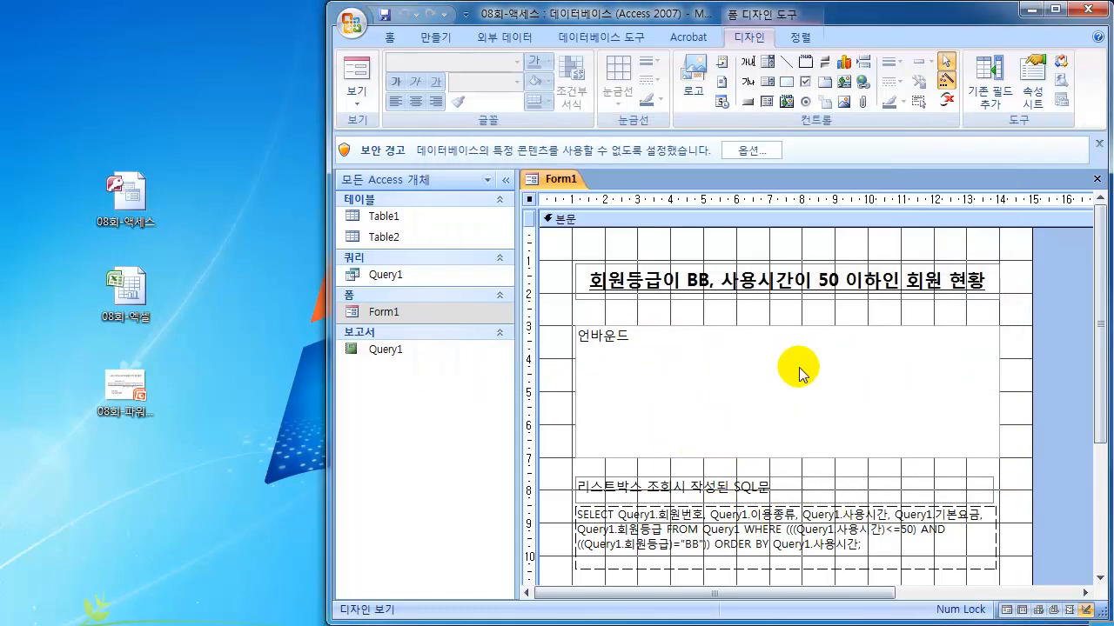
Return Form1 to form view, advance to the fifth record, and check its print settings without printing.
click(359, 69)
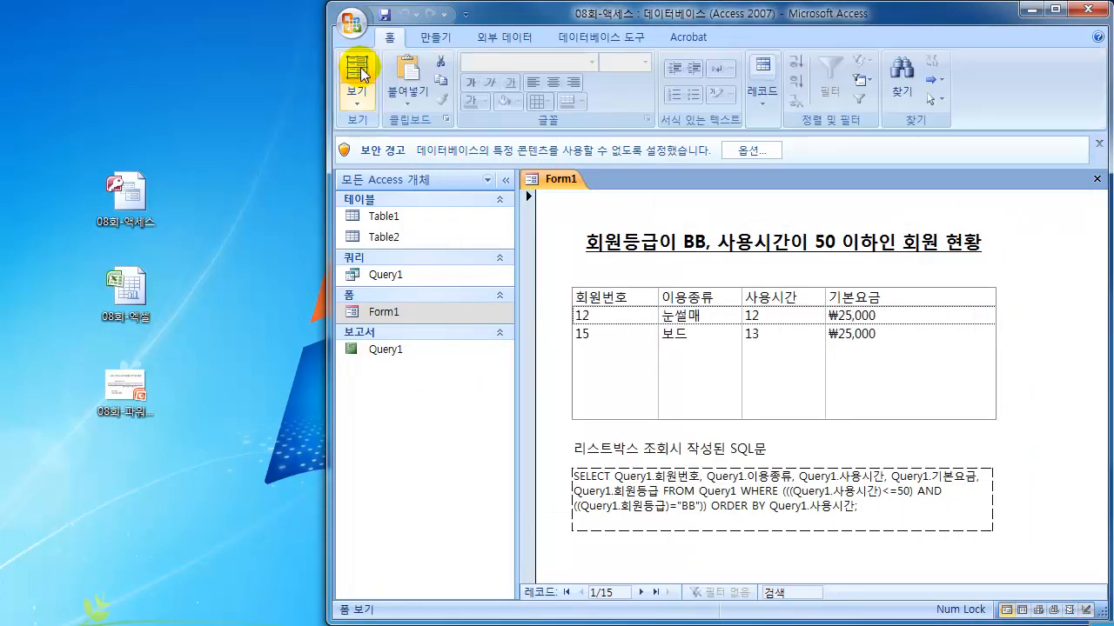
click(641, 593)
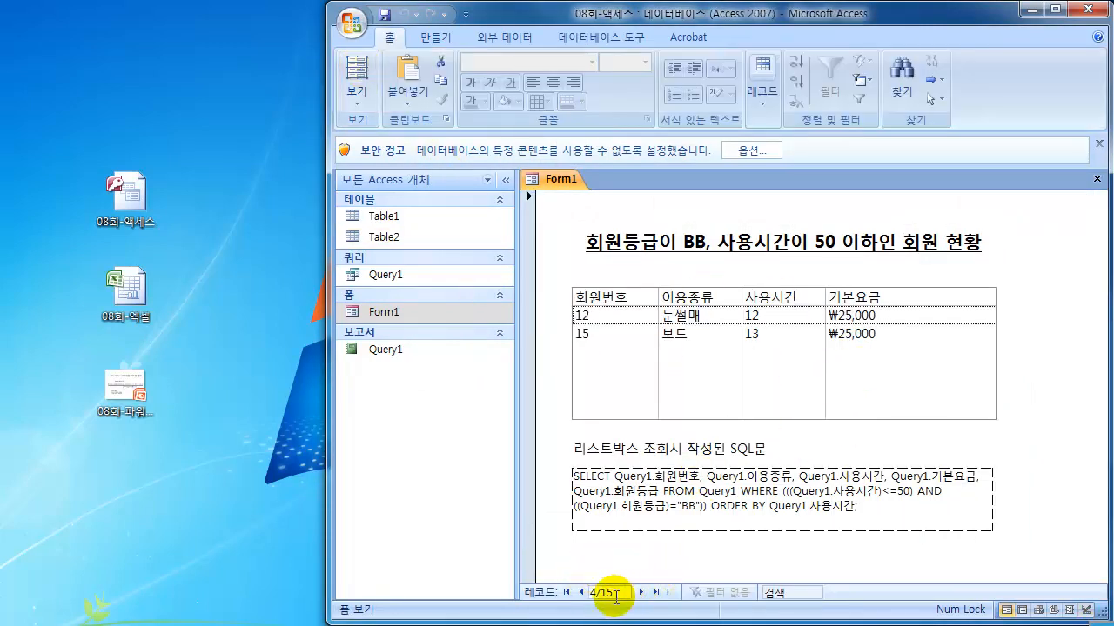
click(641, 592)
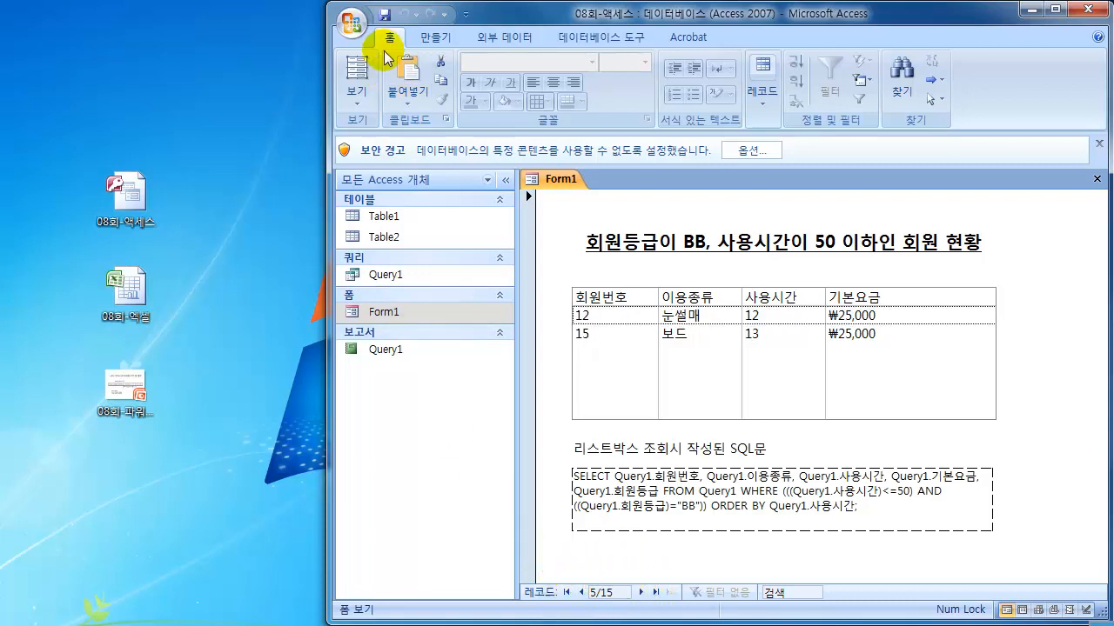
click(349, 24)
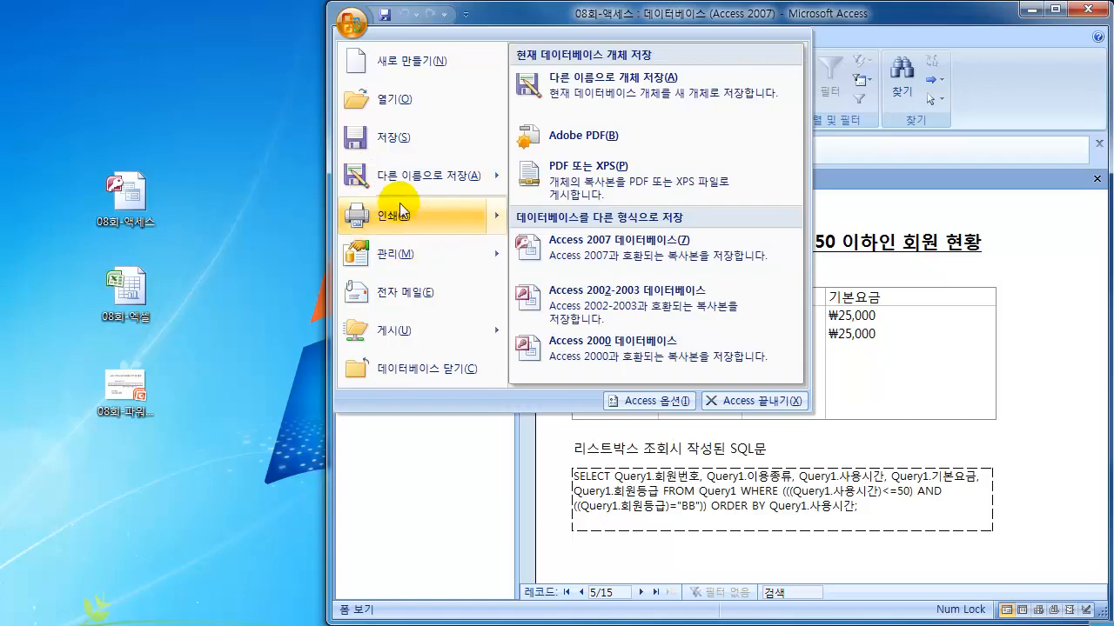
mouse_move(511, 214)
click(597, 86)
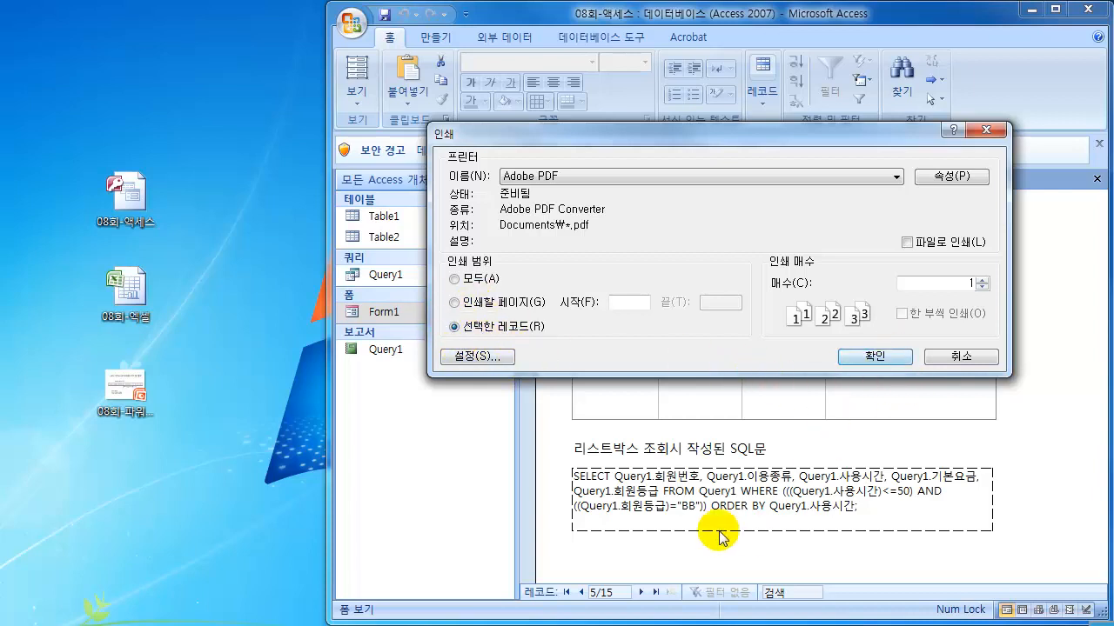
click(976, 363)
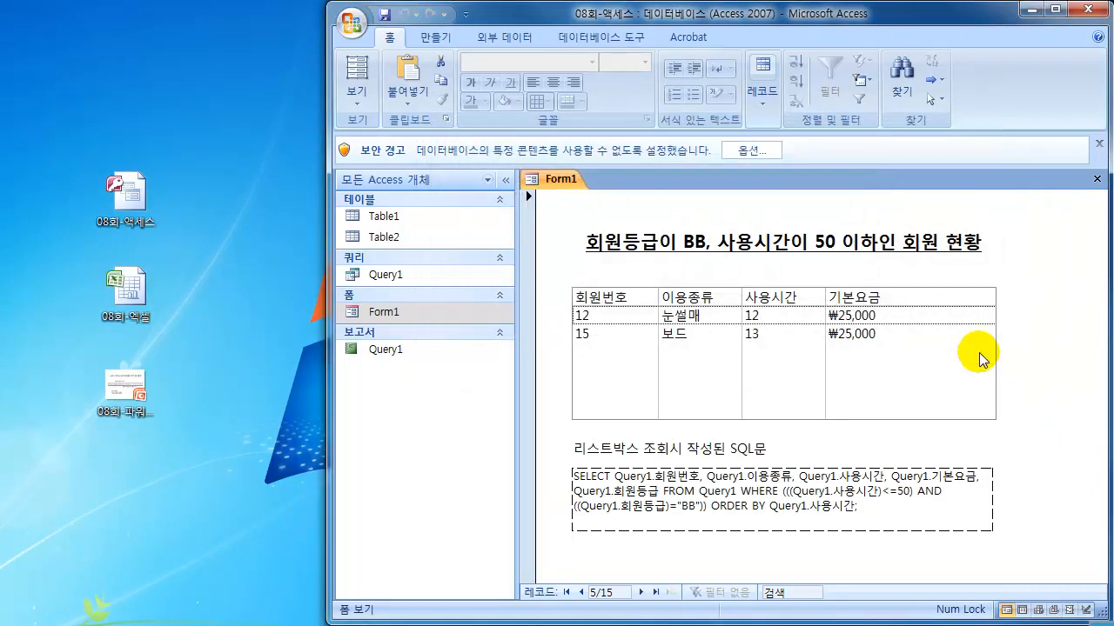
Open the Query1 report, set its print page range from 1 to 1, cancel without printing, and close the database.
double_click(389, 349)
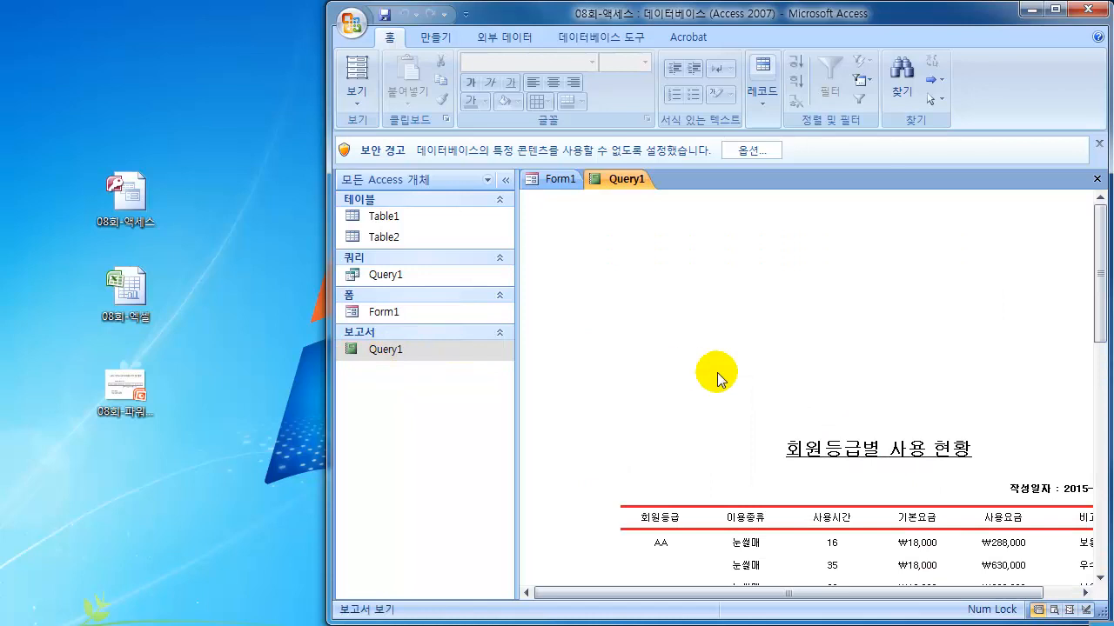
click(351, 23)
mouse_move(396, 227)
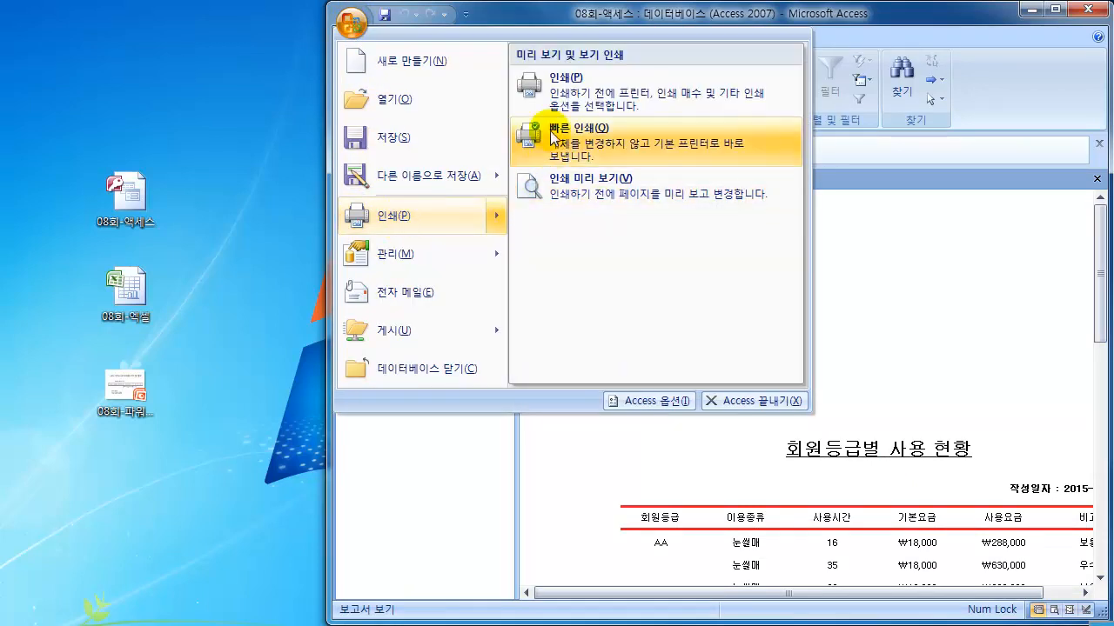
click(548, 97)
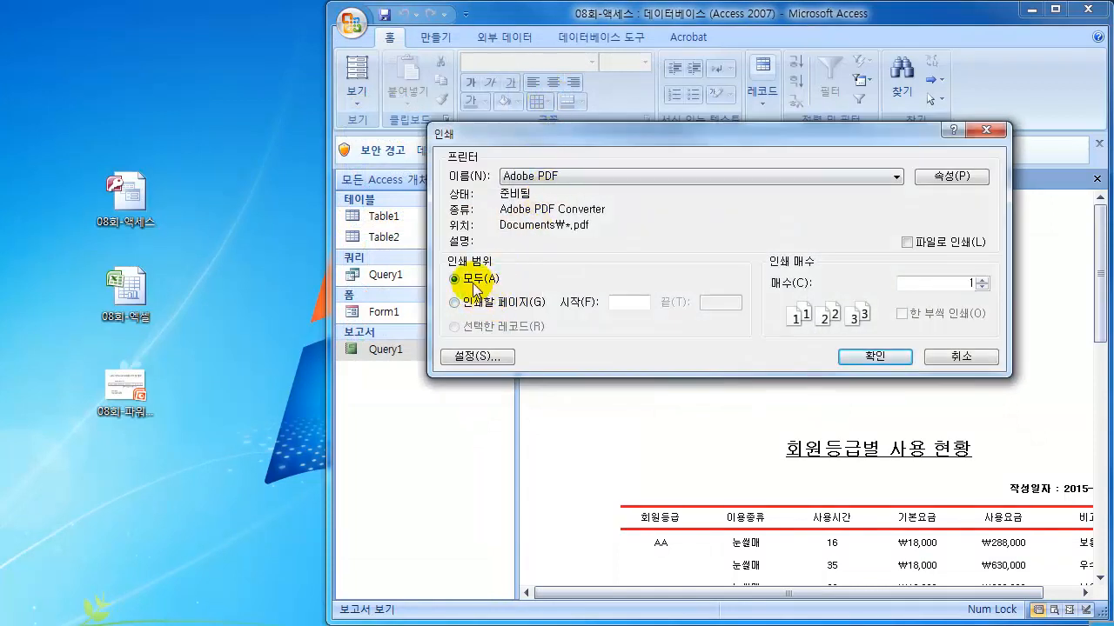
click(620, 305)
text(1)
click(720, 303)
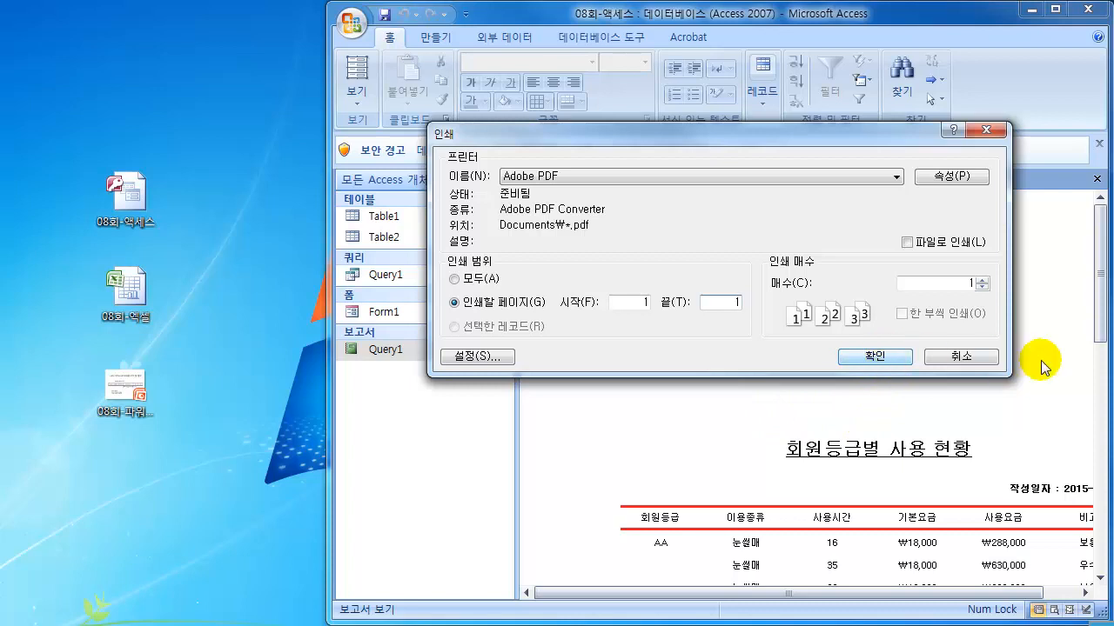
click(960, 358)
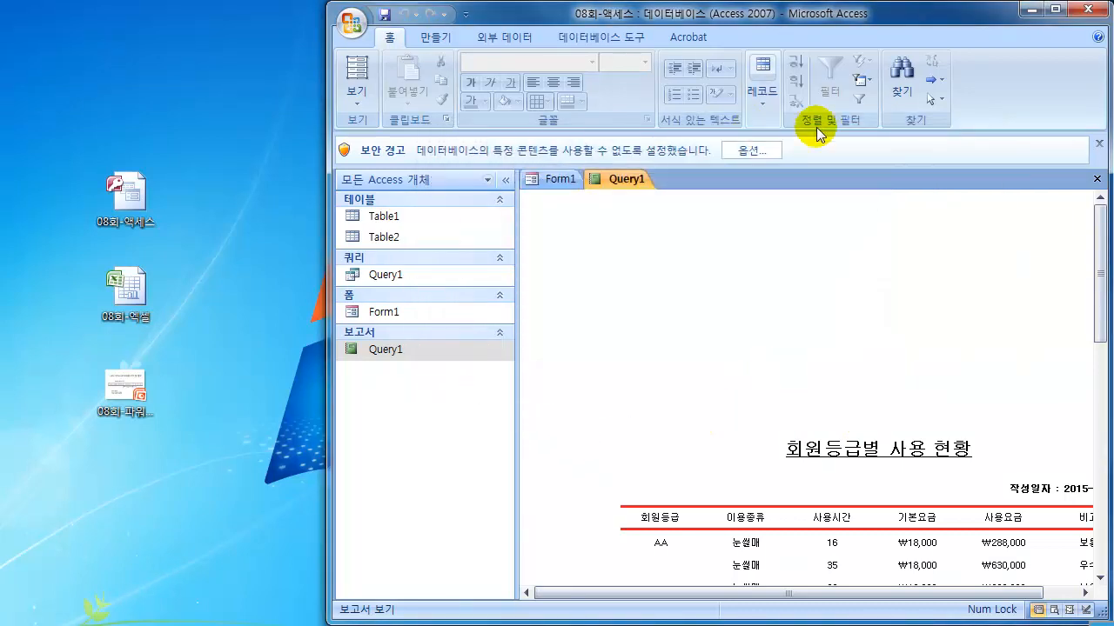
click(1099, 14)
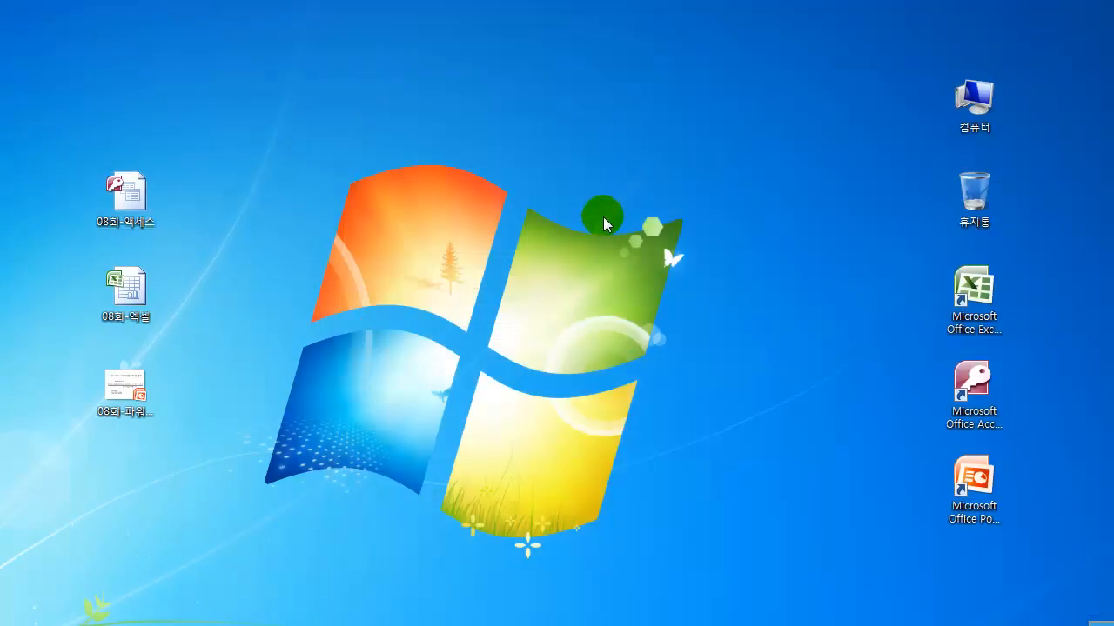
Open the 08회-파워포인트 presentation from the desktop and check both slides, ending on the first.
click(139, 394)
double_click(140, 393)
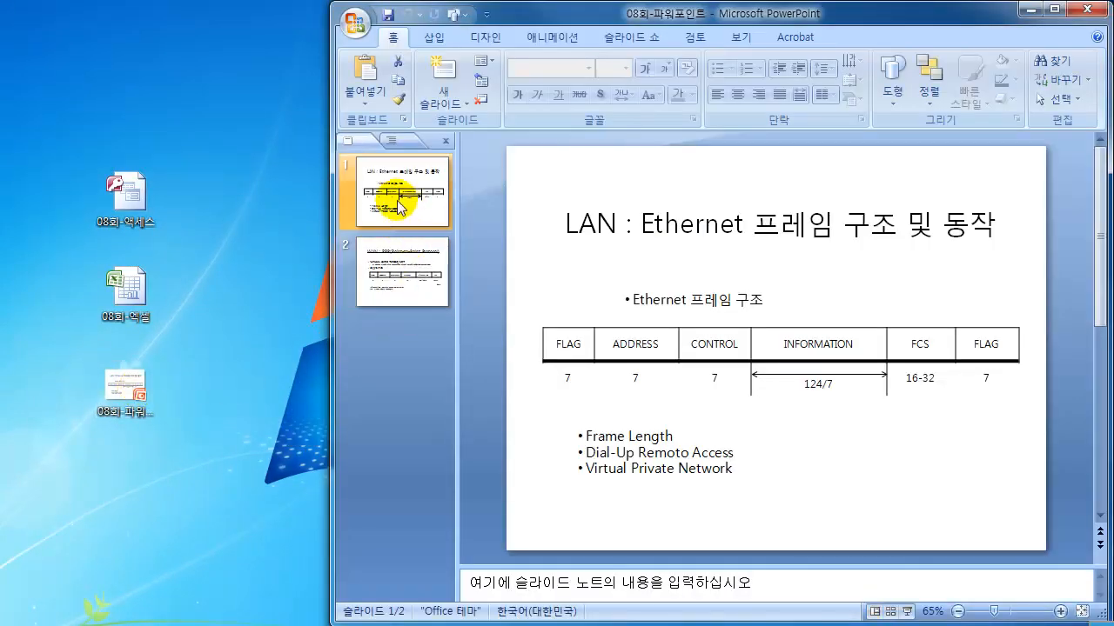
click(404, 261)
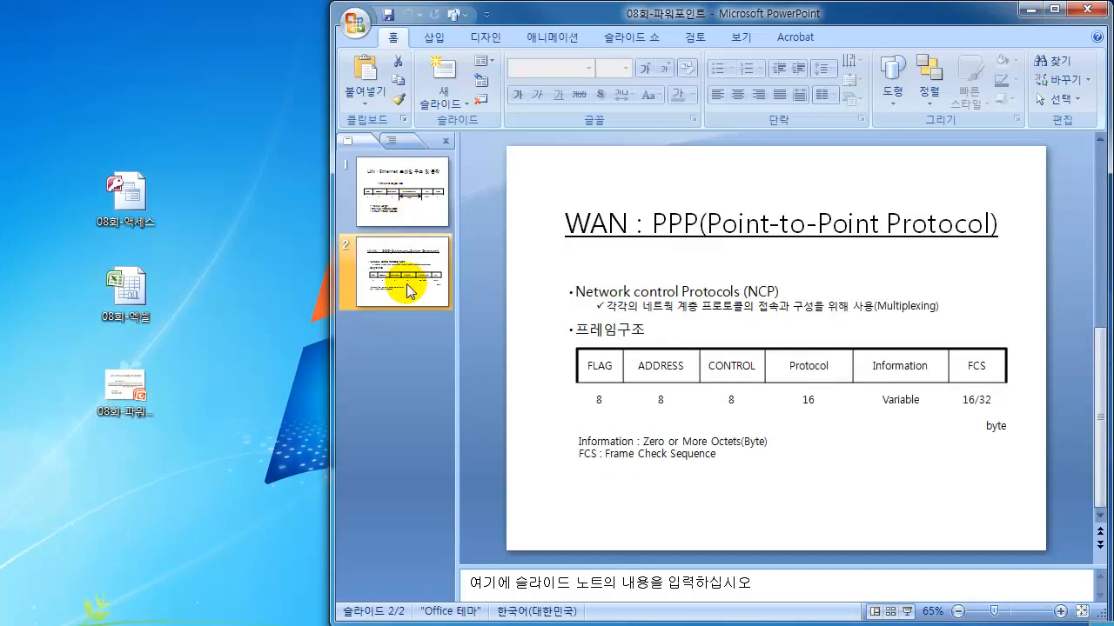
click(414, 207)
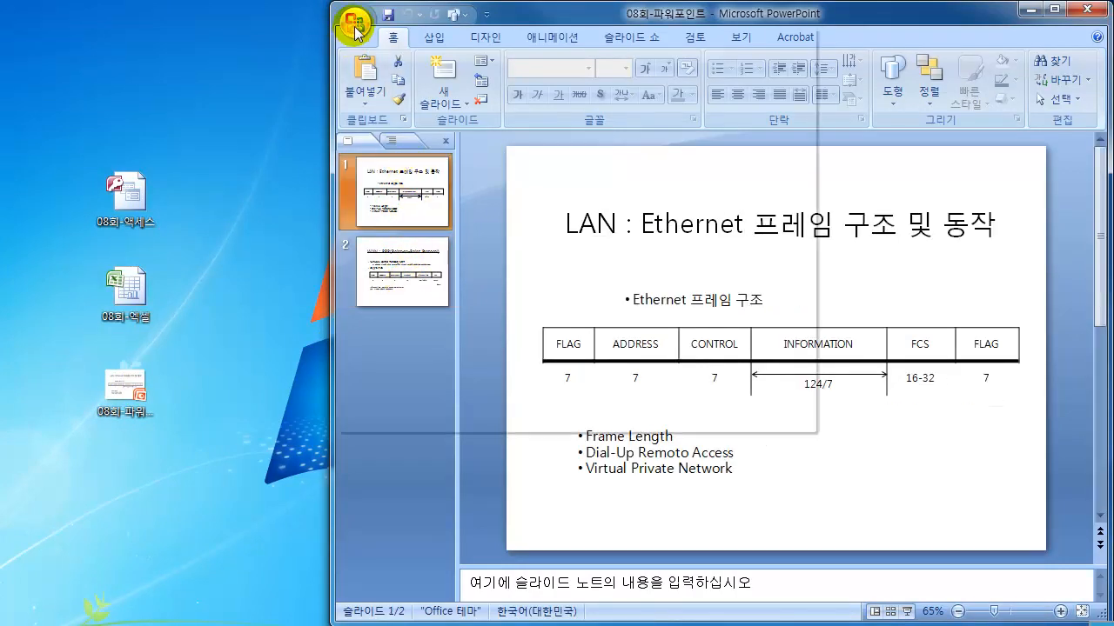
Set the print options to handouts (유인물) with 2 slides per page and high quality, cancel without printing, and close the presentation.
click(355, 24)
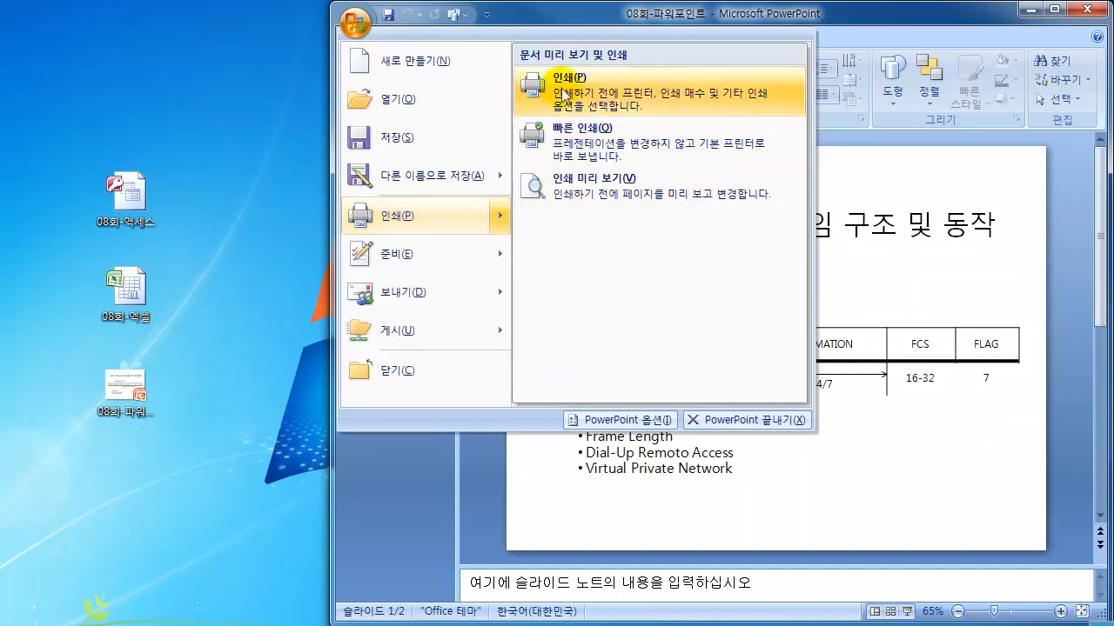
click(538, 83)
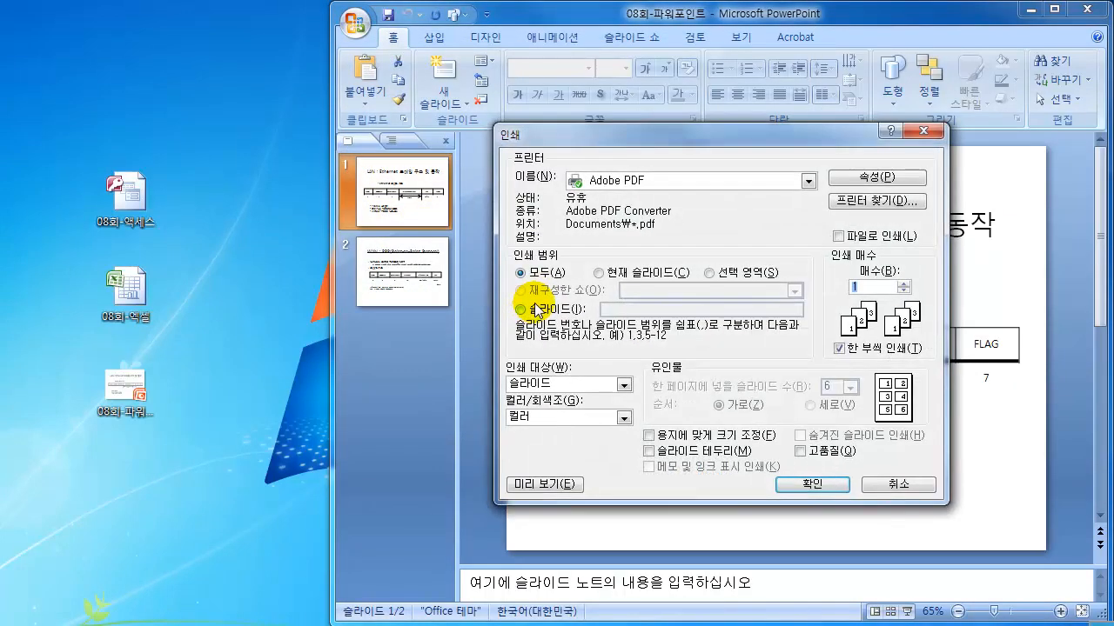
click(561, 384)
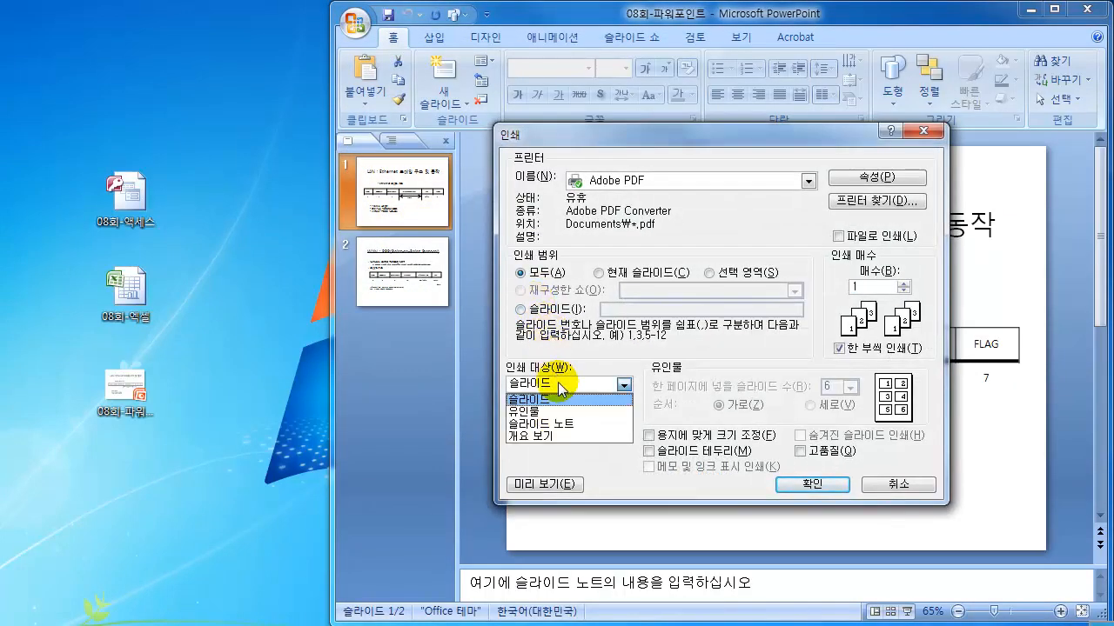
click(557, 411)
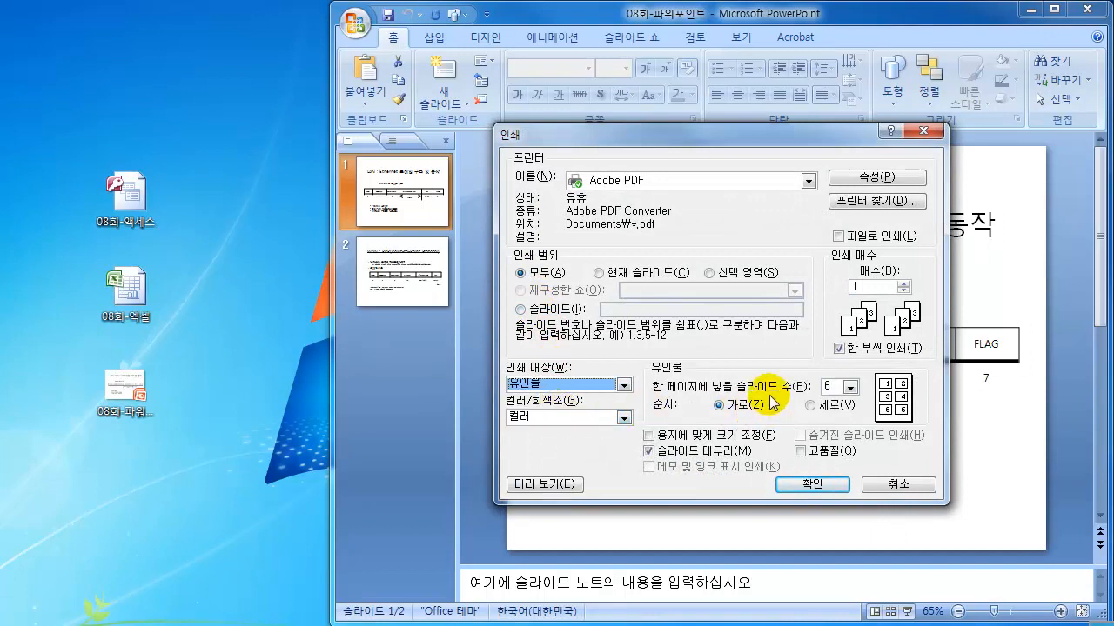
click(849, 387)
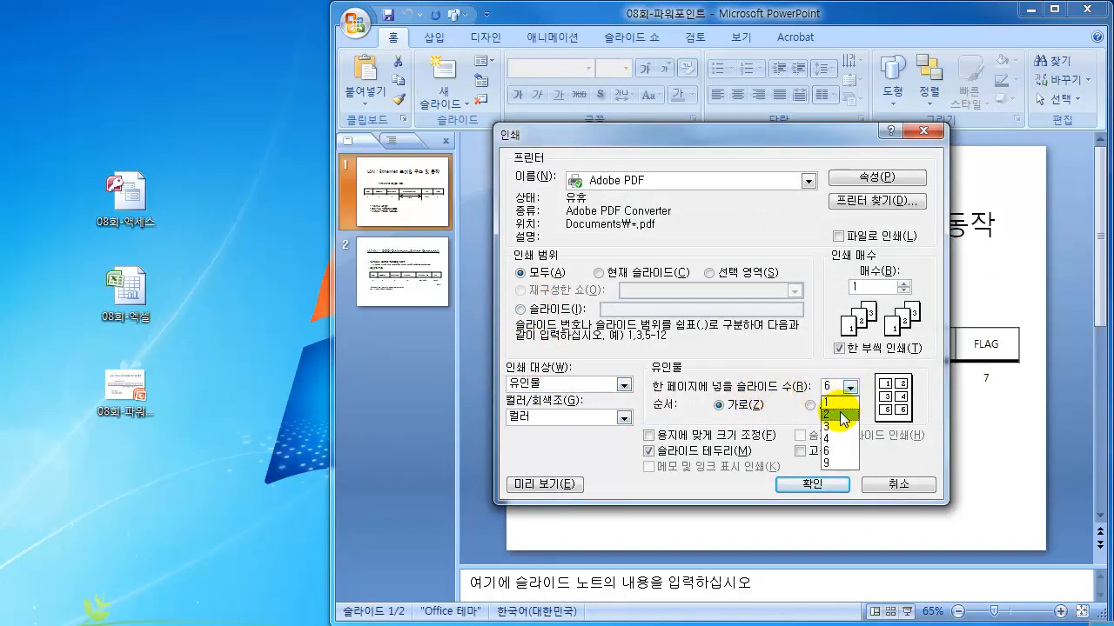
click(843, 416)
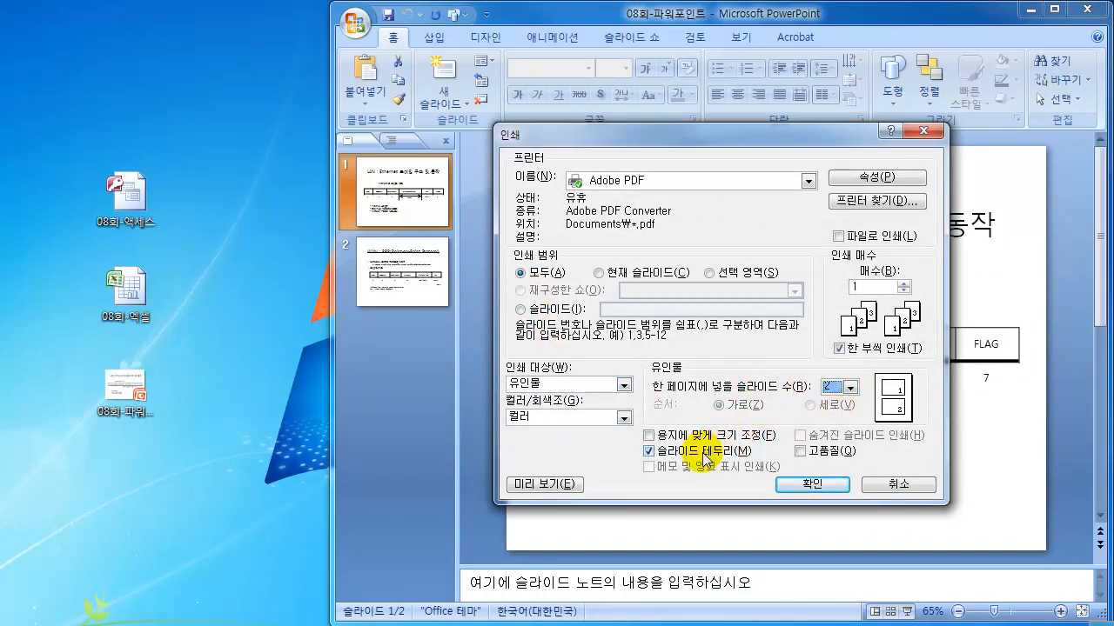
click(801, 452)
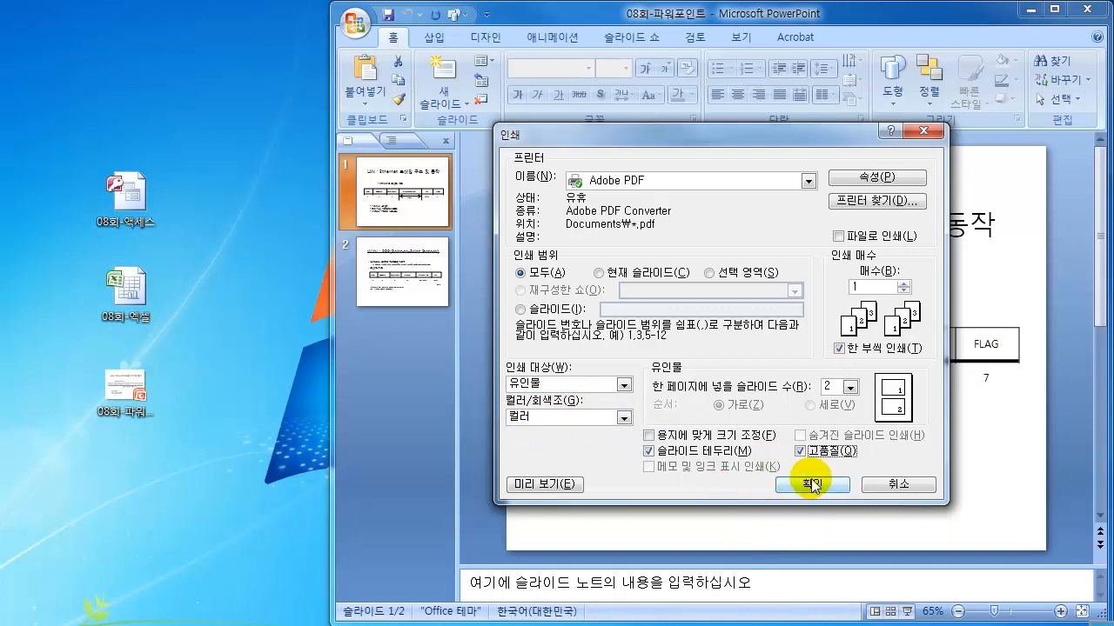
click(899, 485)
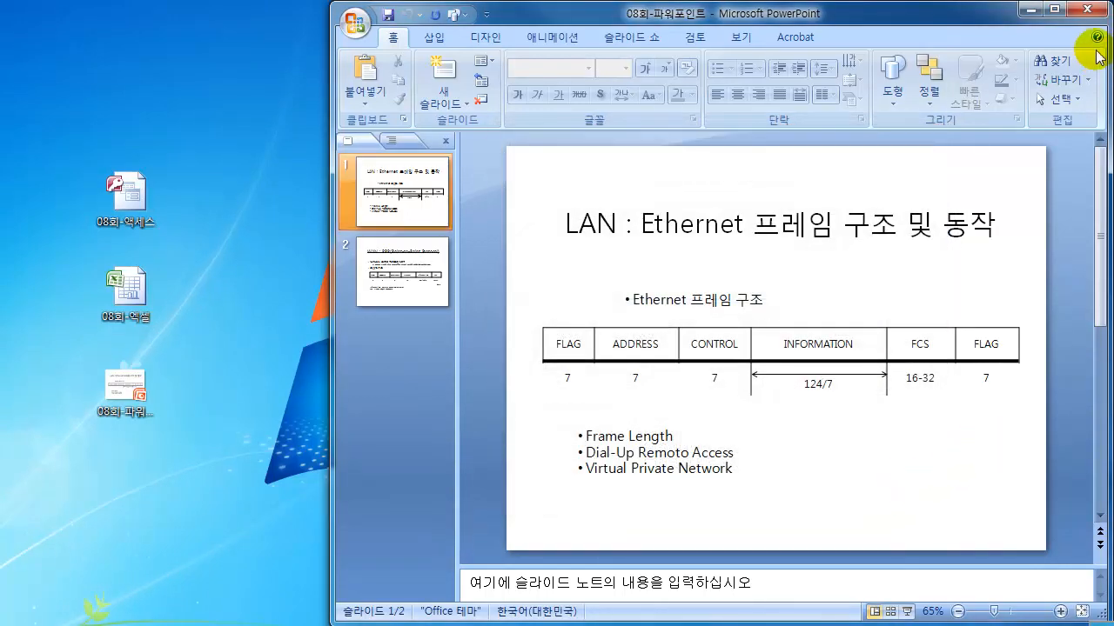
click(1084, 8)
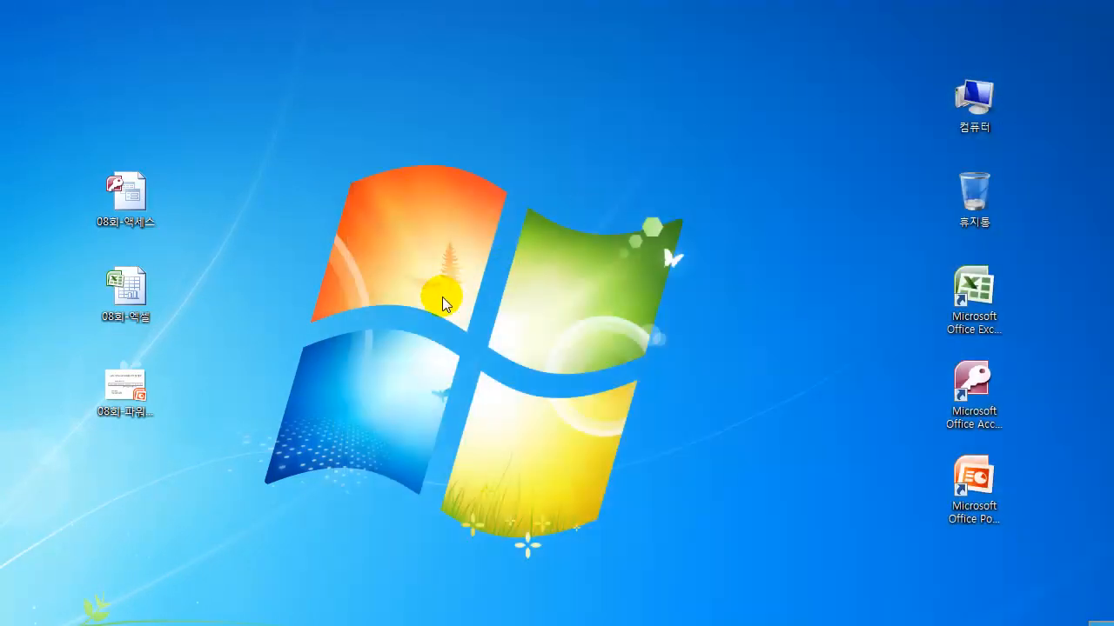
Move the three 08회 files (Access, Excel and PowerPoint) from the desktop to the recycle bin (휴지통).
drag(39, 120, 333, 541)
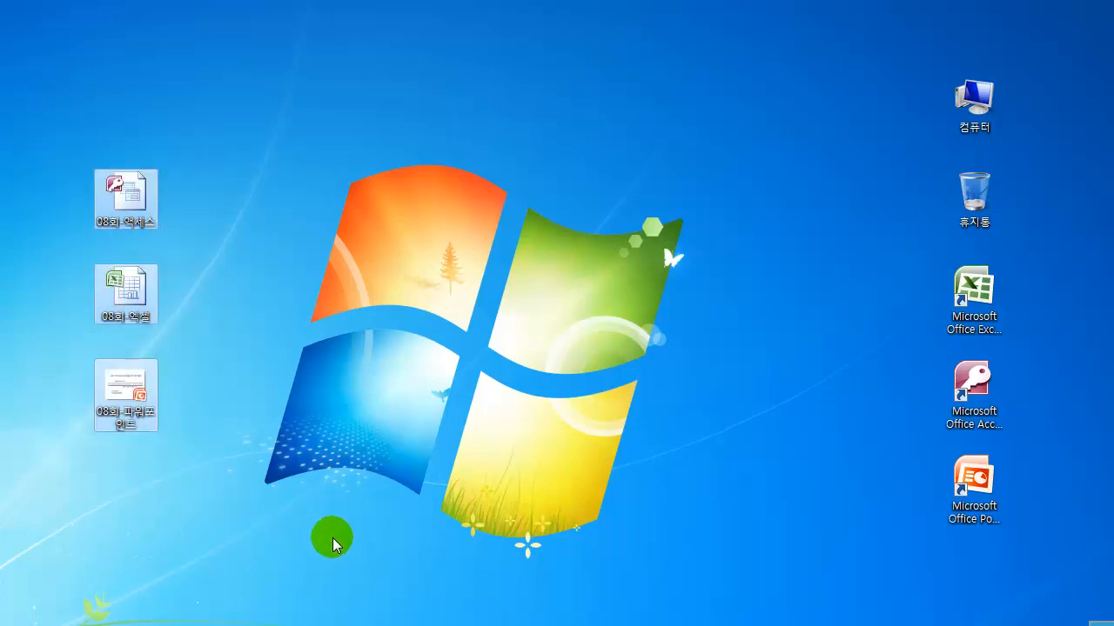
drag(62, 125, 205, 517)
drag(151, 206, 974, 201)
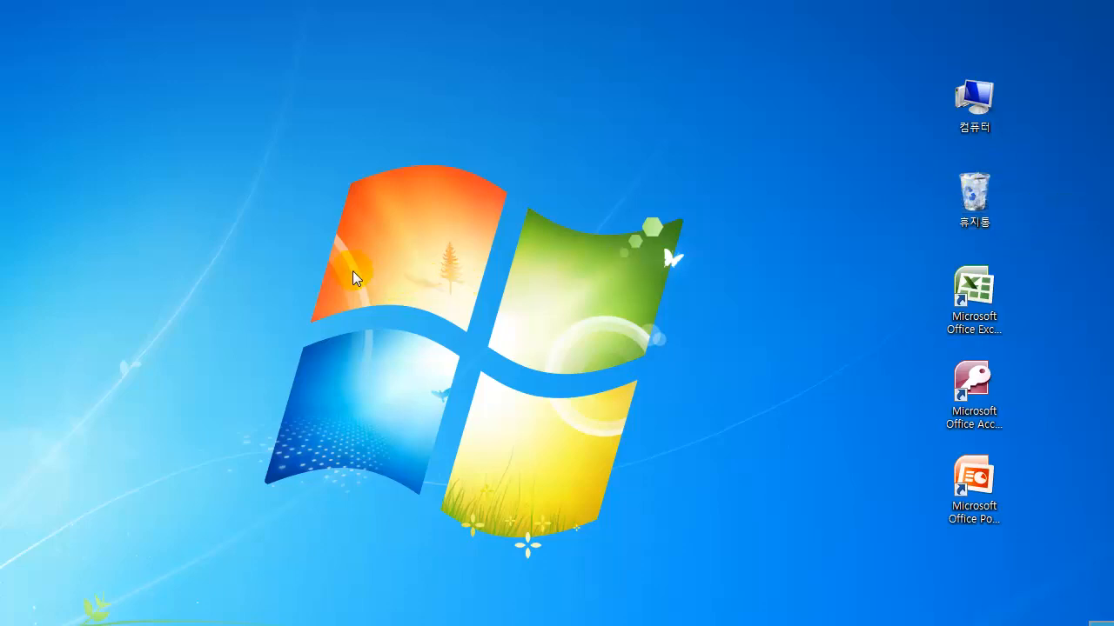
key(ctrl+shift+d)
mouse_move(167, 70)
mouse_down()
mouse_move(179, 86)
mouse_move(206, 89)
mouse_up()
drag(213, 75, 219, 108)
mouse_move(948, 281)
mouse_down()
mouse_move(982, 285)
mouse_move(951, 316)
mouse_up()
mouse_move(950, 388)
mouse_down()
mouse_move(962, 412)
mouse_move(944, 412)
mouse_up()
drag(955, 469, 956, 470)
drag(951, 306, 937, 492)
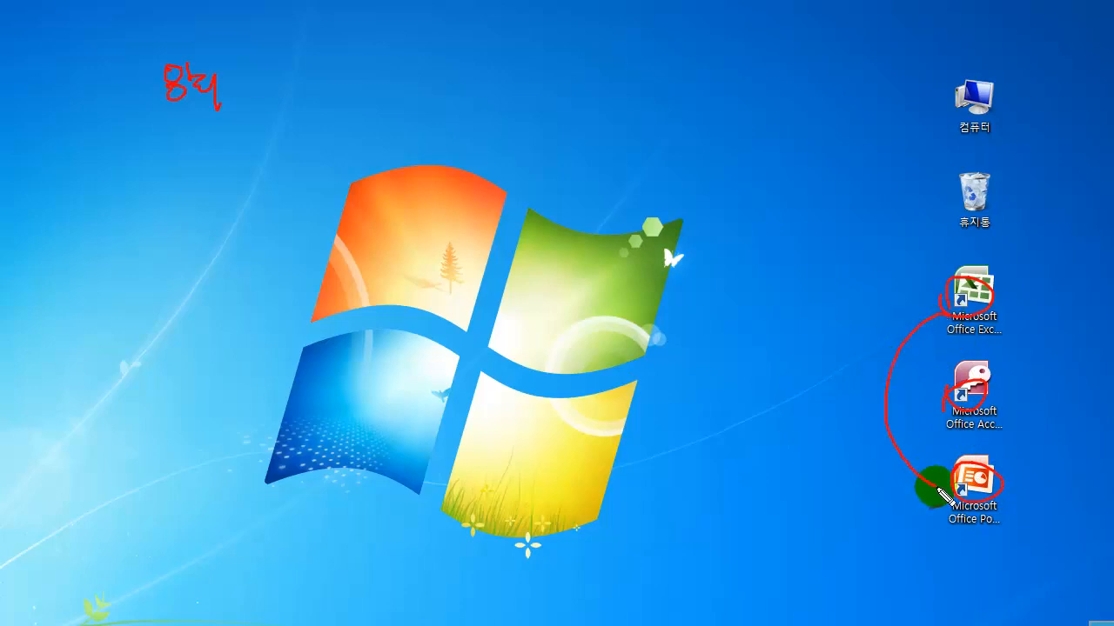
drag(172, 111, 279, 108)
mouse_move(451, 76)
mouse_down()
mouse_move(471, 98)
mouse_move(546, 85)
mouse_move(613, 92)
mouse_up()
drag(460, 38, 488, 39)
mouse_move(614, 40)
mouse_down()
mouse_move(618, 59)
mouse_move(643, 41)
mouse_up()
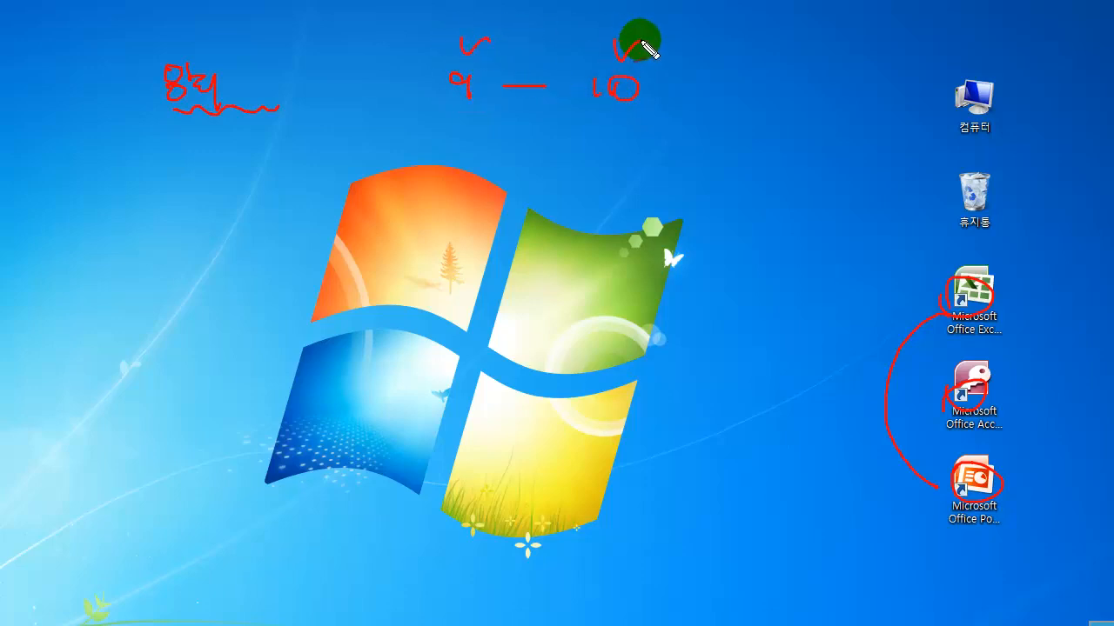